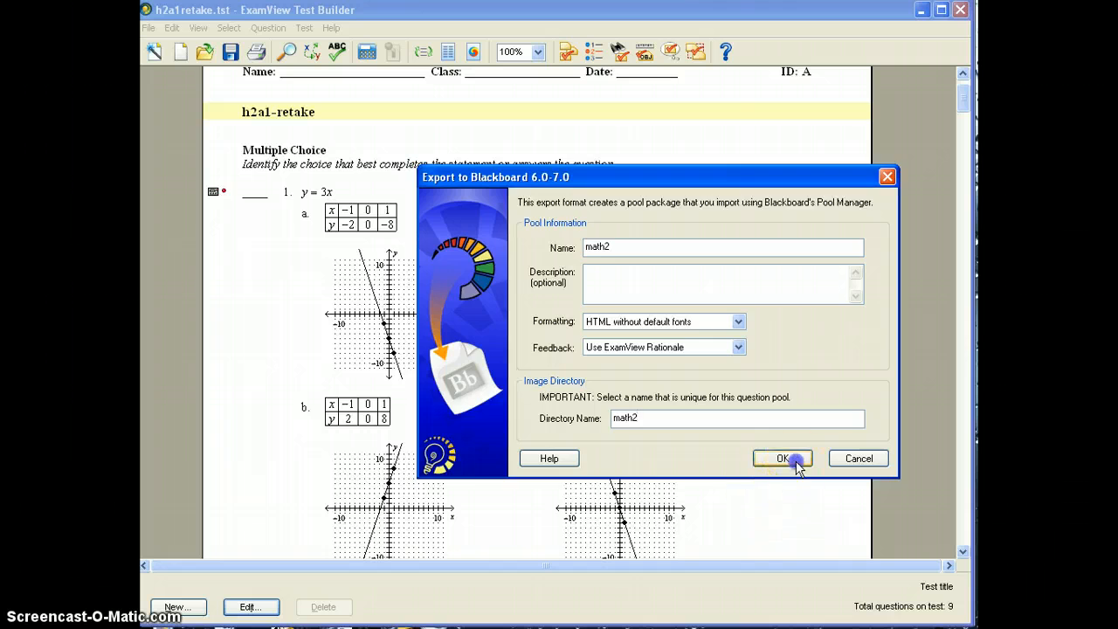
Export the test as a Blackboard 6.0-7.0 pool named math2, using math2 as the image directory
{"action": "left_click", "coordinate": [791, 457]}
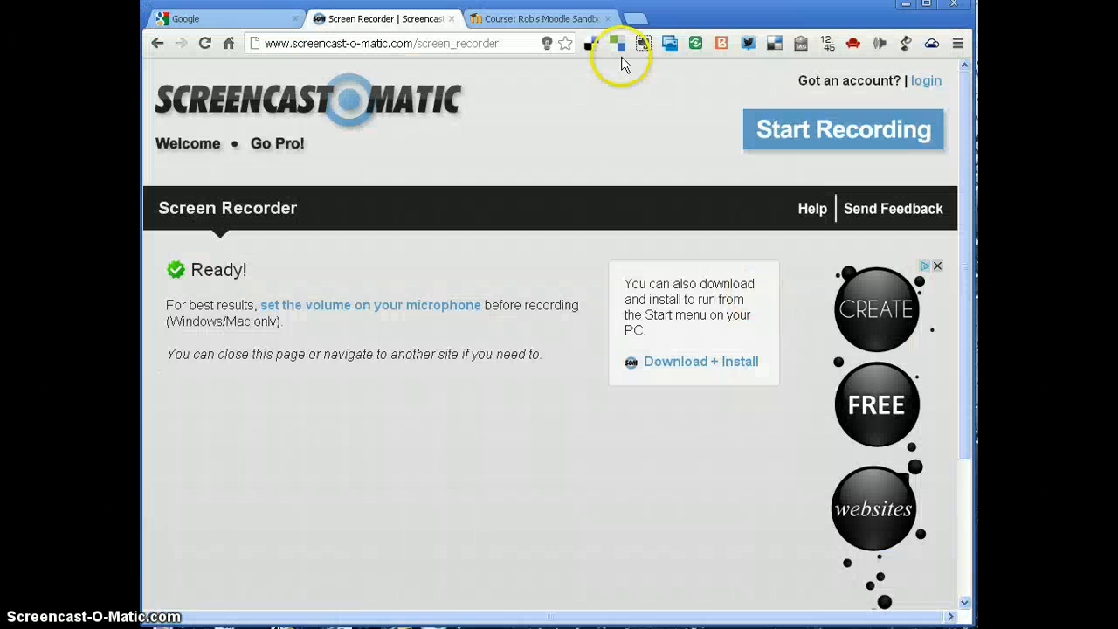
Switch to the Moodle sandbox course in Chrome and open its legacy course files for editing
{"action": "left_click", "coordinate": [542, 18]}
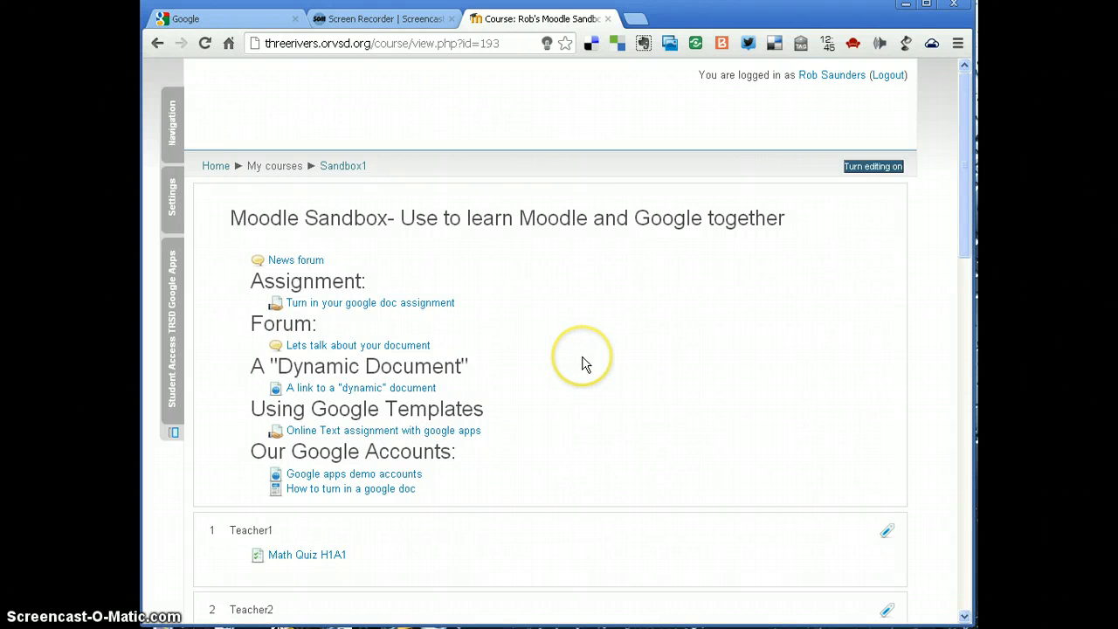
{"action": "left_click", "coordinate": [169, 207]}
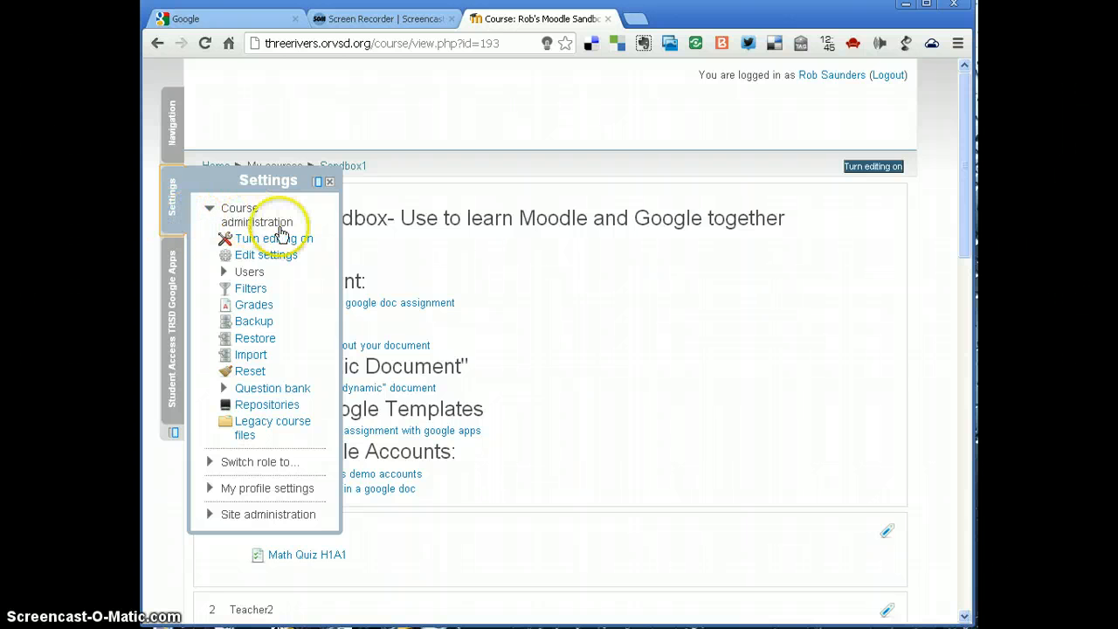
{"action": "left_click", "coordinate": [252, 432]}
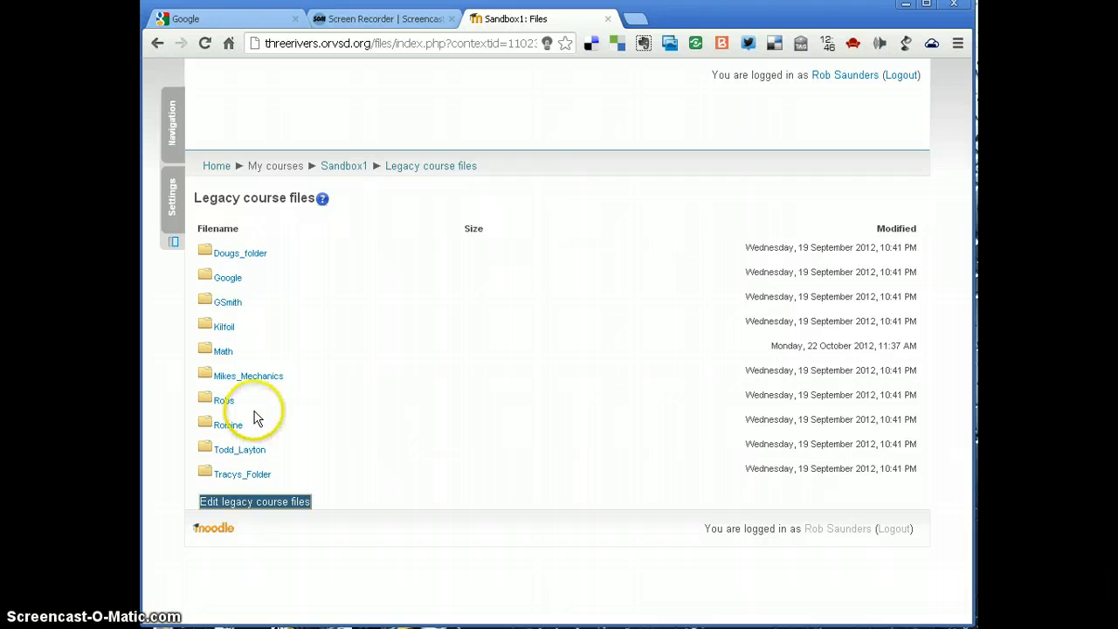
{"action": "left_click", "coordinate": [252, 503]}
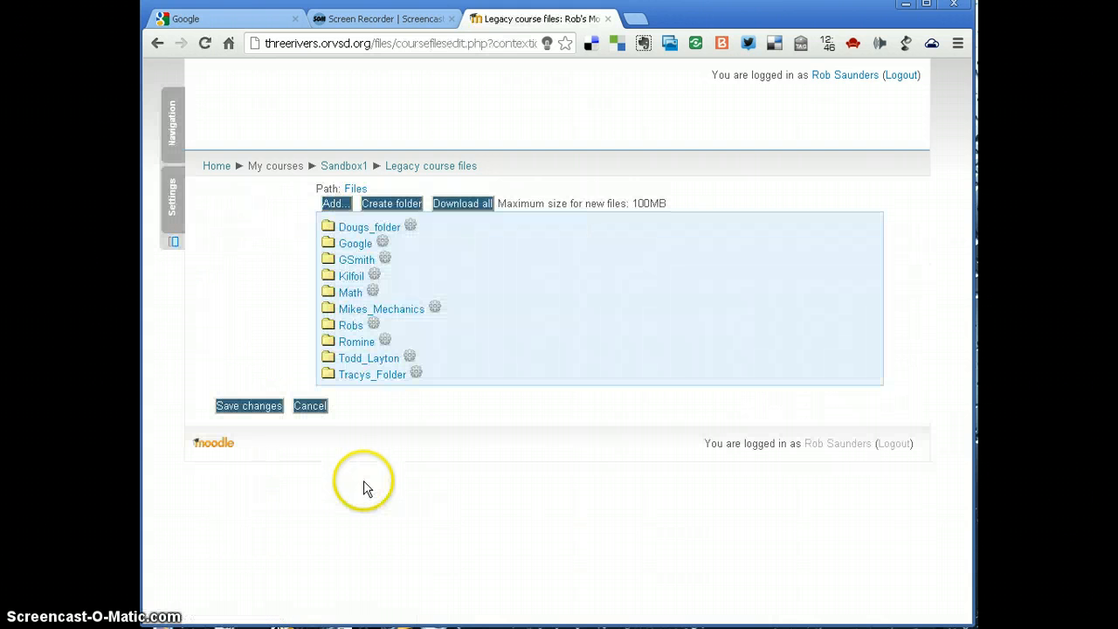
Create a folder named H2A1 inside the Math folder
{"action": "left_click", "coordinate": [352, 293]}
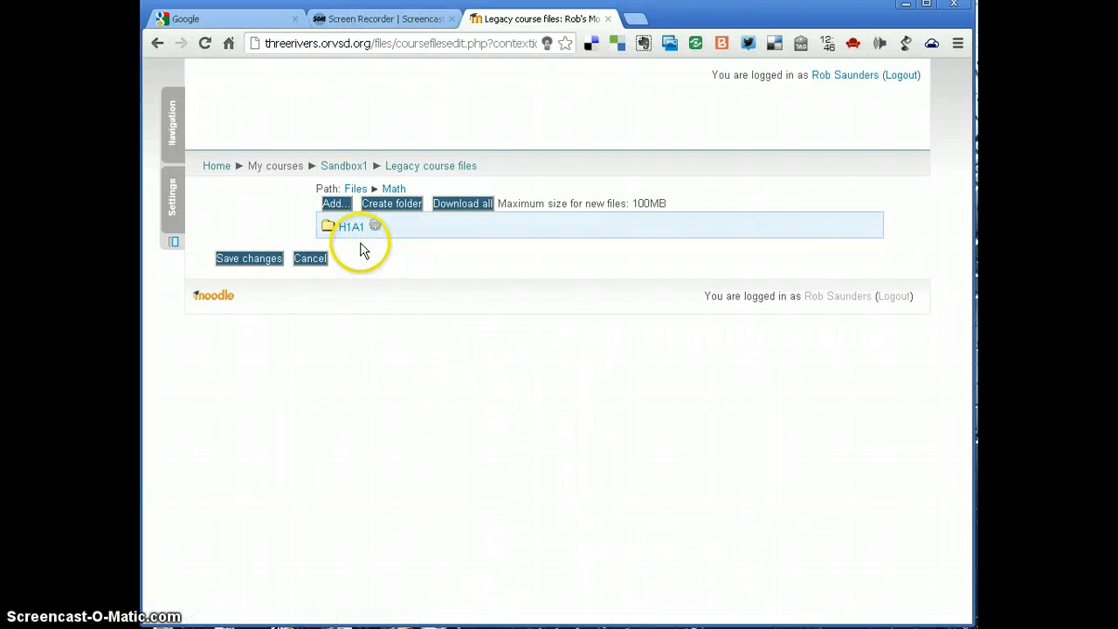
{"action": "left_click", "coordinate": [391, 203]}
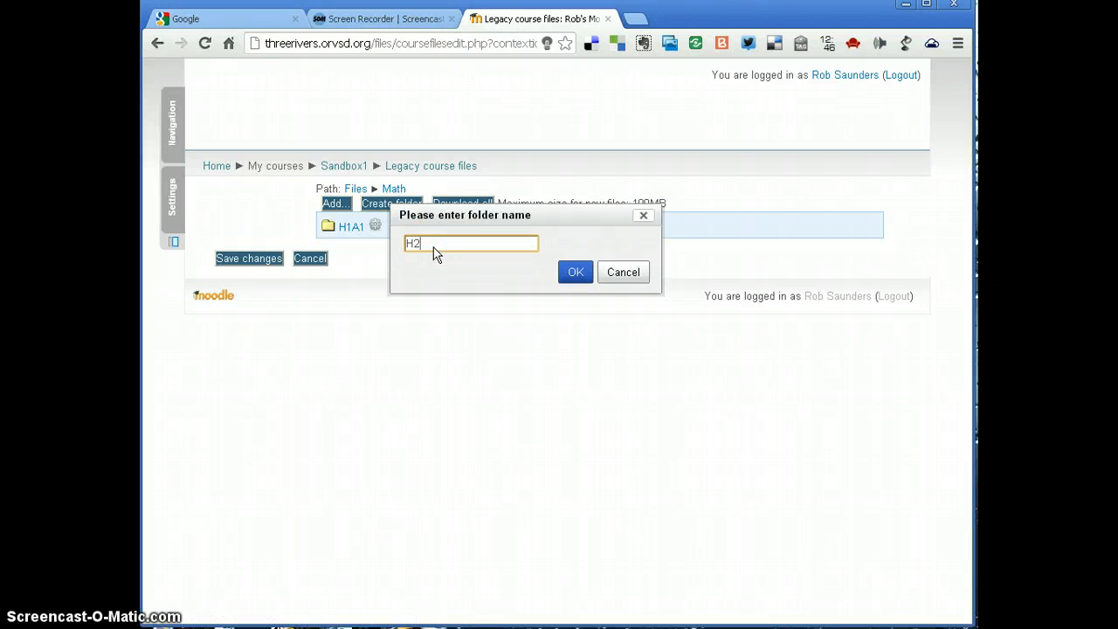
{"action": "left_click", "coordinate": [576, 271]}
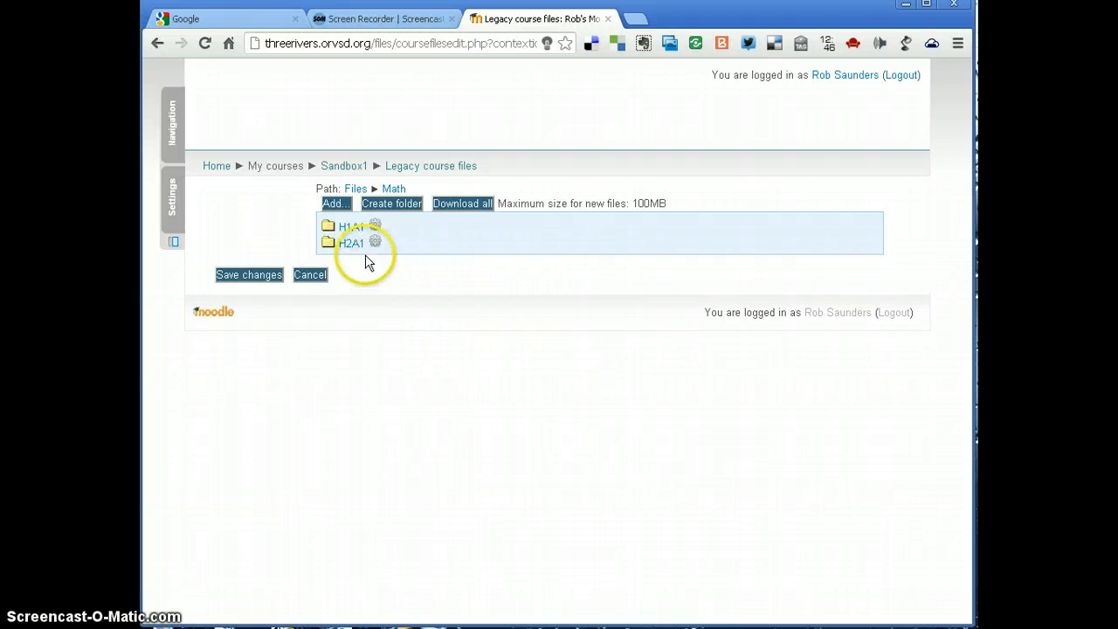
Upload the math2 zip file from the Desktop into the H2A1 folder
{"action": "left_click", "coordinate": [352, 243]}
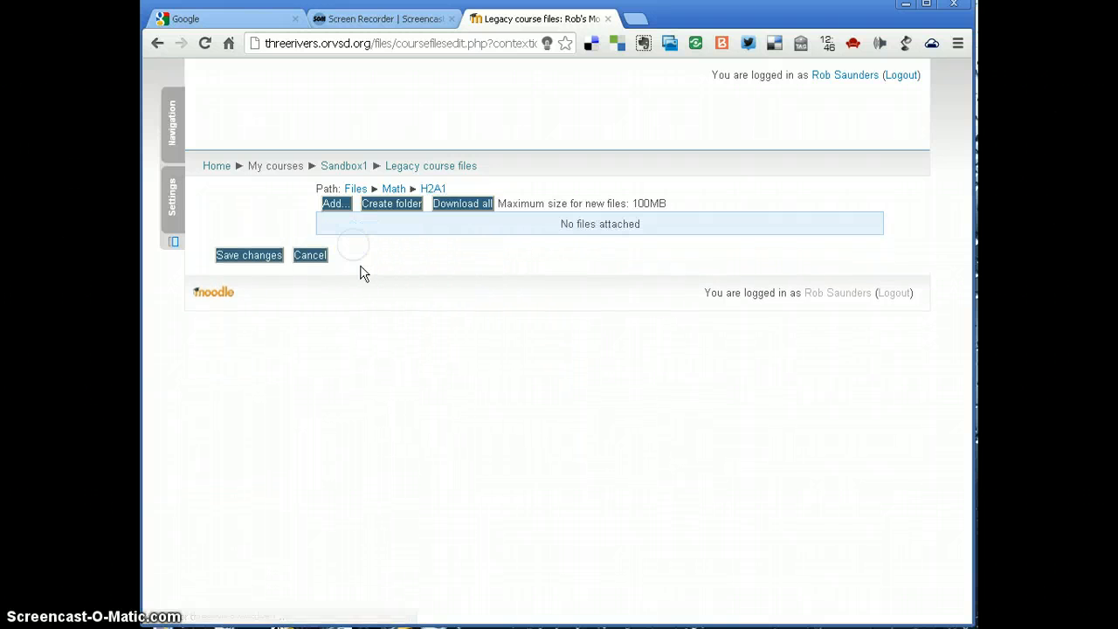
{"action": "left_click", "coordinate": [341, 214]}
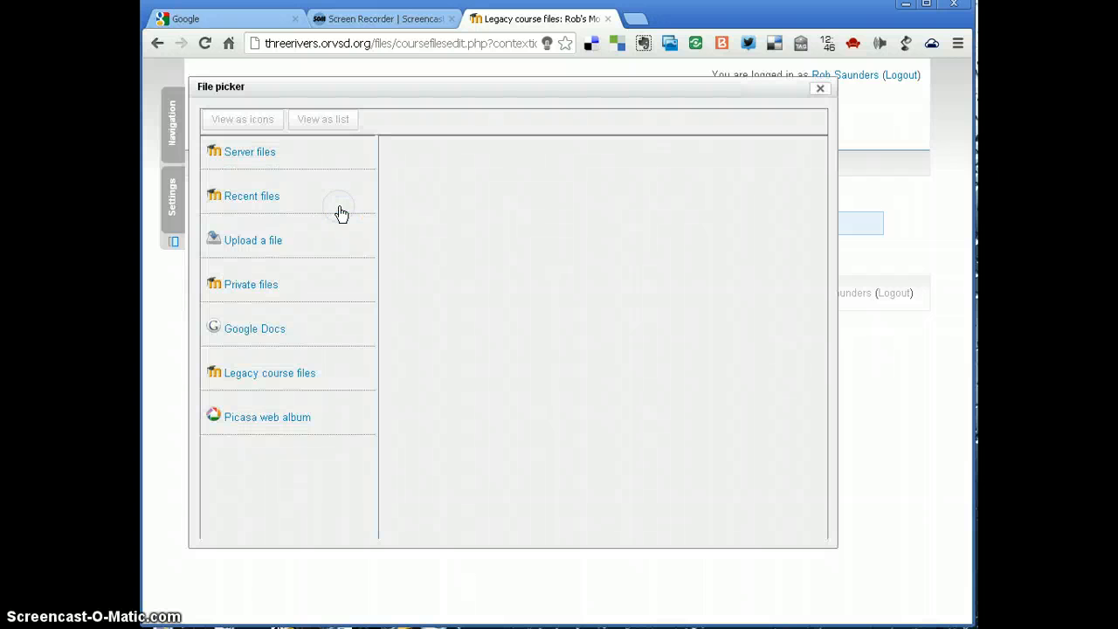
{"action": "left_click", "coordinate": [265, 248]}
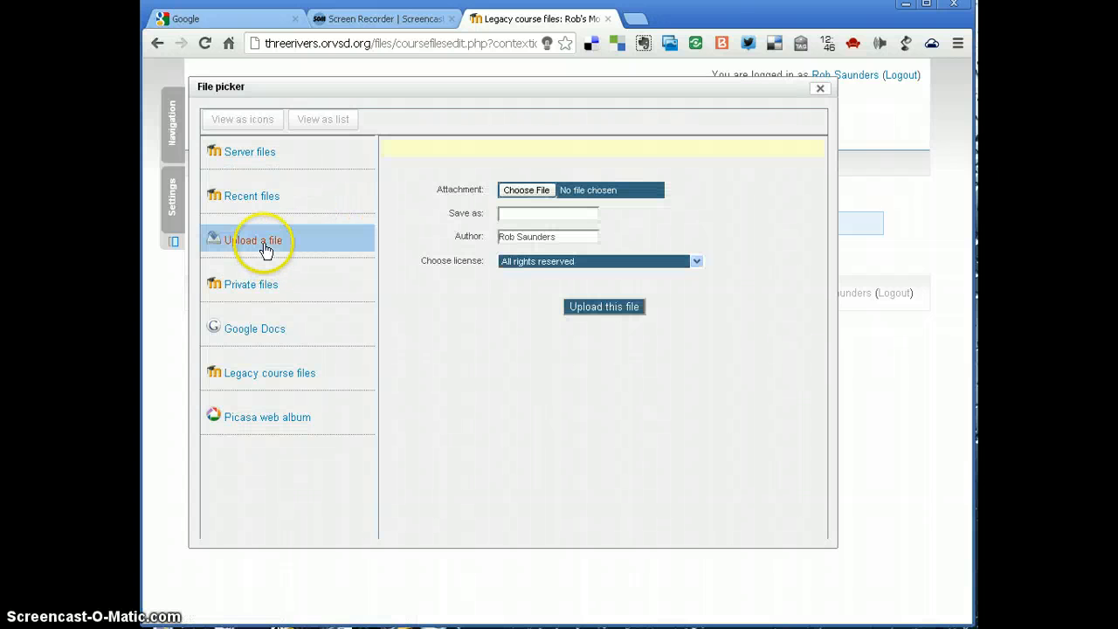
{"action": "left_click", "coordinate": [548, 199]}
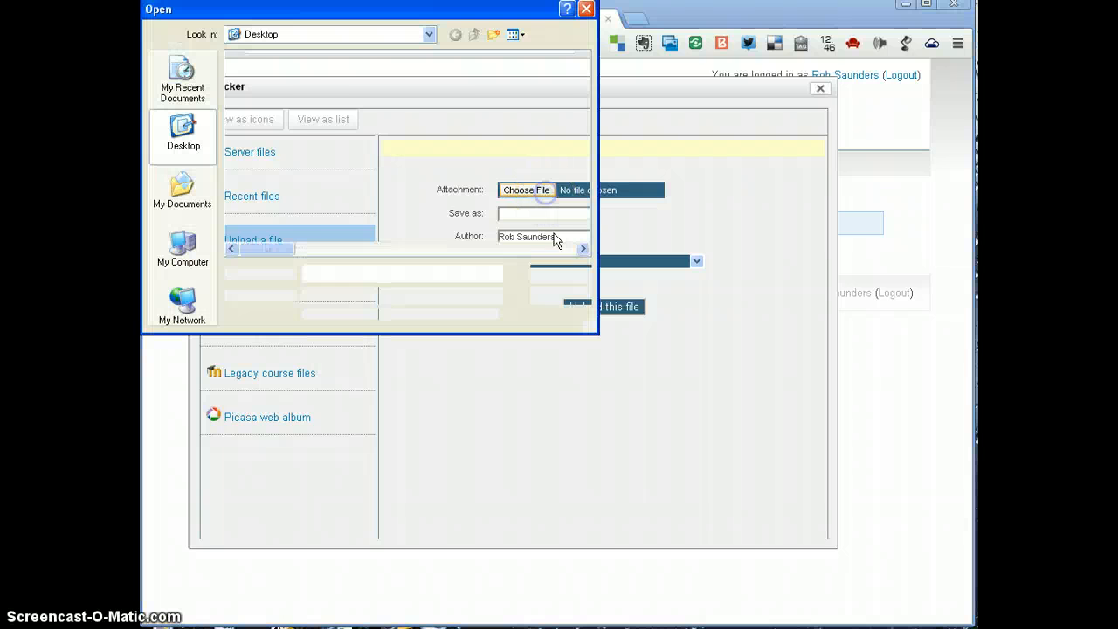
{"action": "left_click_drag", "start_coordinate": [287, 258], "coordinate": [387, 271]}
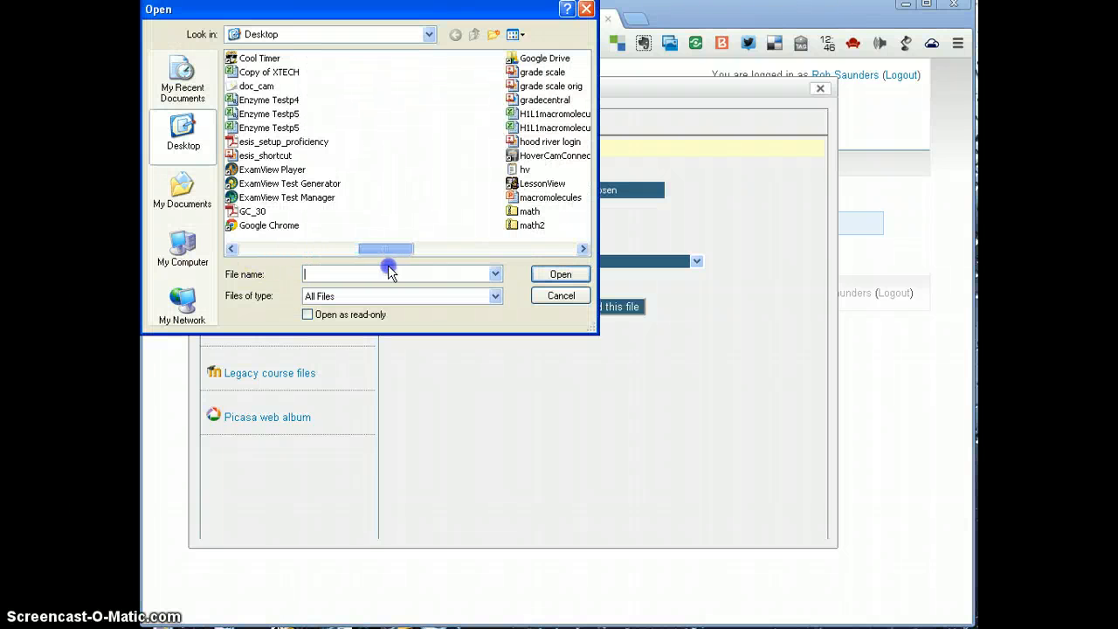
{"action": "left_click", "coordinate": [529, 225]}
{"action": "left_click", "coordinate": [550, 274]}
{"action": "left_click", "coordinate": [604, 307]}
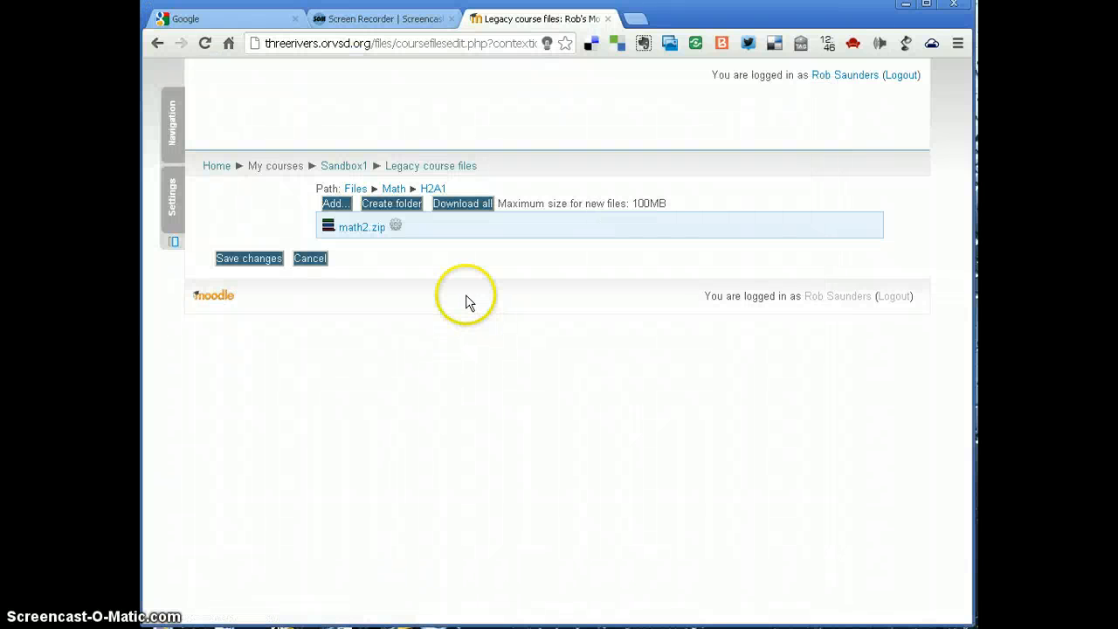
Unzip math2.zip in the H2A1 folder and save the changes to the legacy course files
{"action": "left_click", "coordinate": [399, 232]}
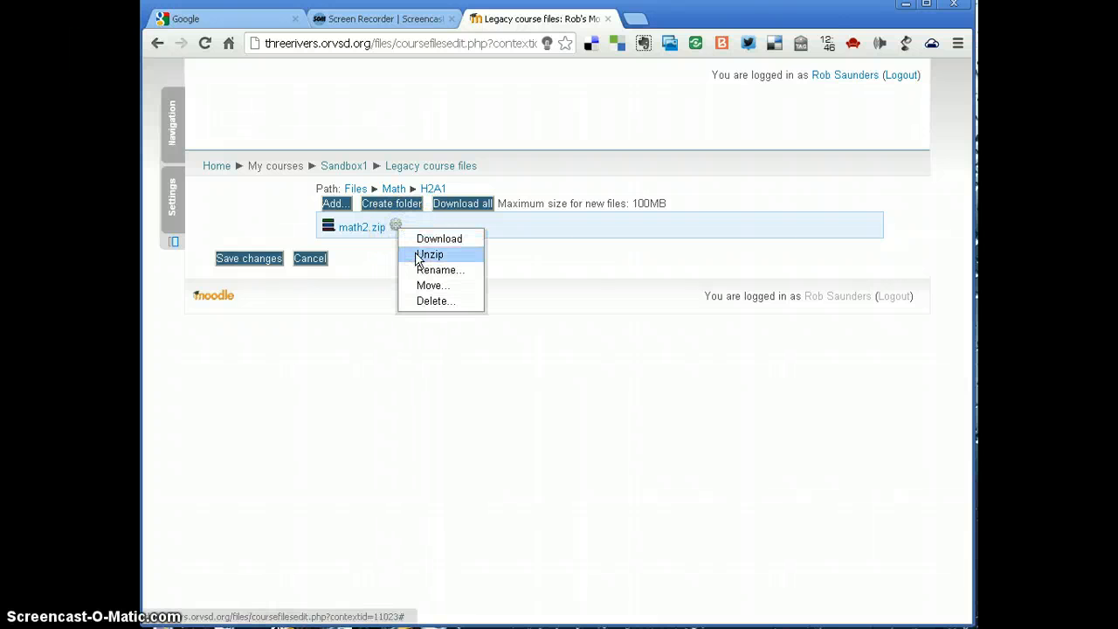
{"action": "left_click", "coordinate": [415, 253]}
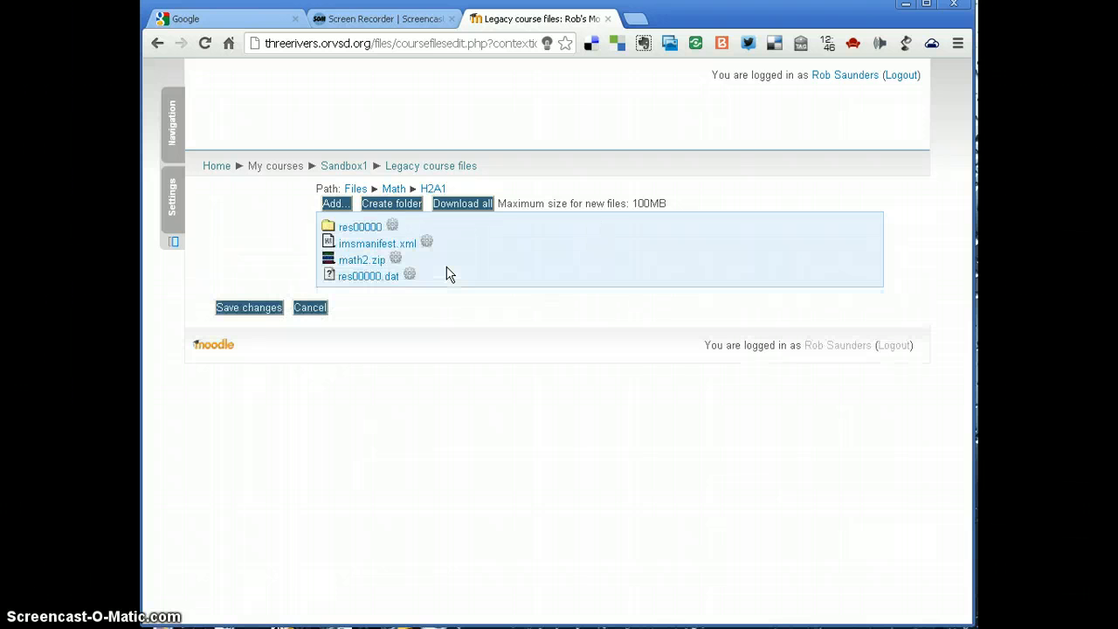
{"action": "left_click", "coordinate": [251, 308]}
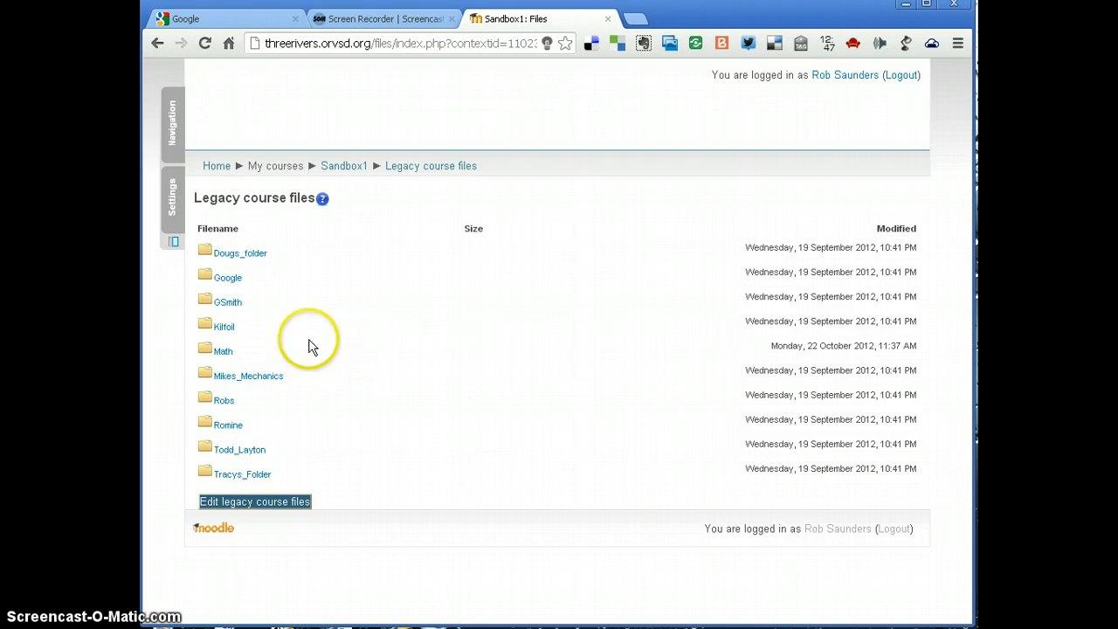
Open the extracted image folder Math/H2A1/res00000/ppg/examview/math2 and look through its image files
{"action": "left_click", "coordinate": [229, 354]}
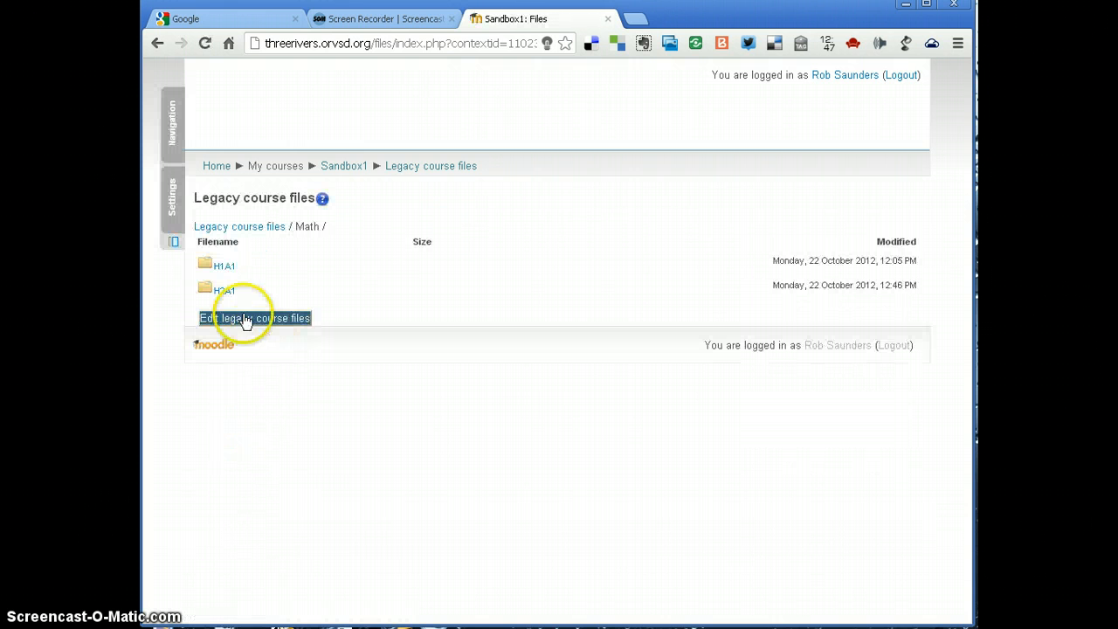
{"action": "left_click", "coordinate": [224, 294]}
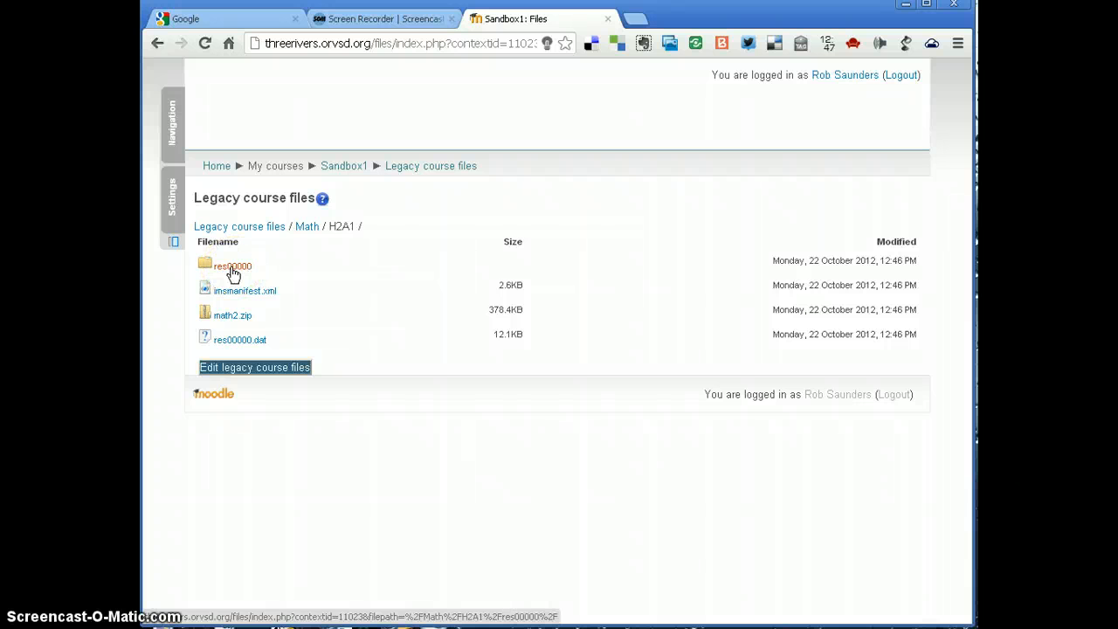
{"action": "left_click", "coordinate": [232, 271]}
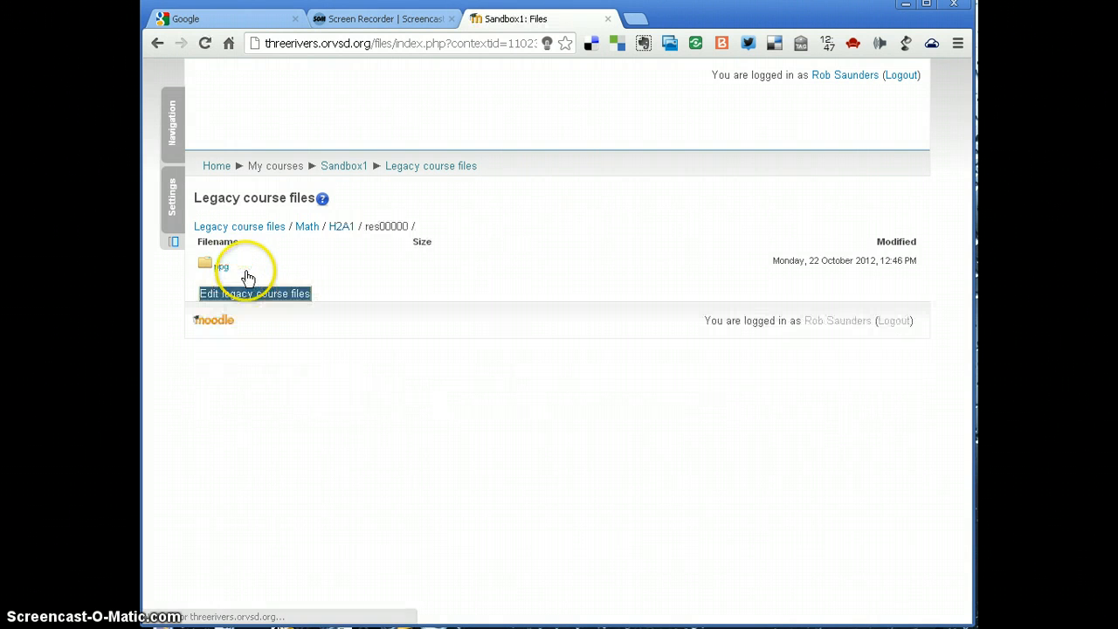
{"action": "left_click", "coordinate": [225, 271]}
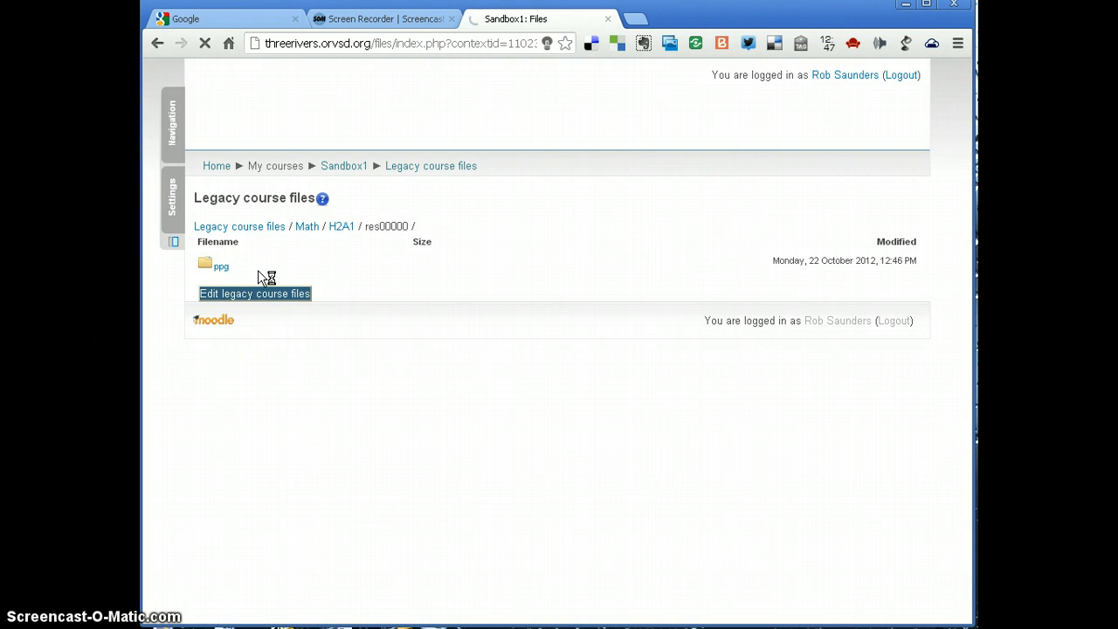
{"action": "left_click", "coordinate": [244, 272]}
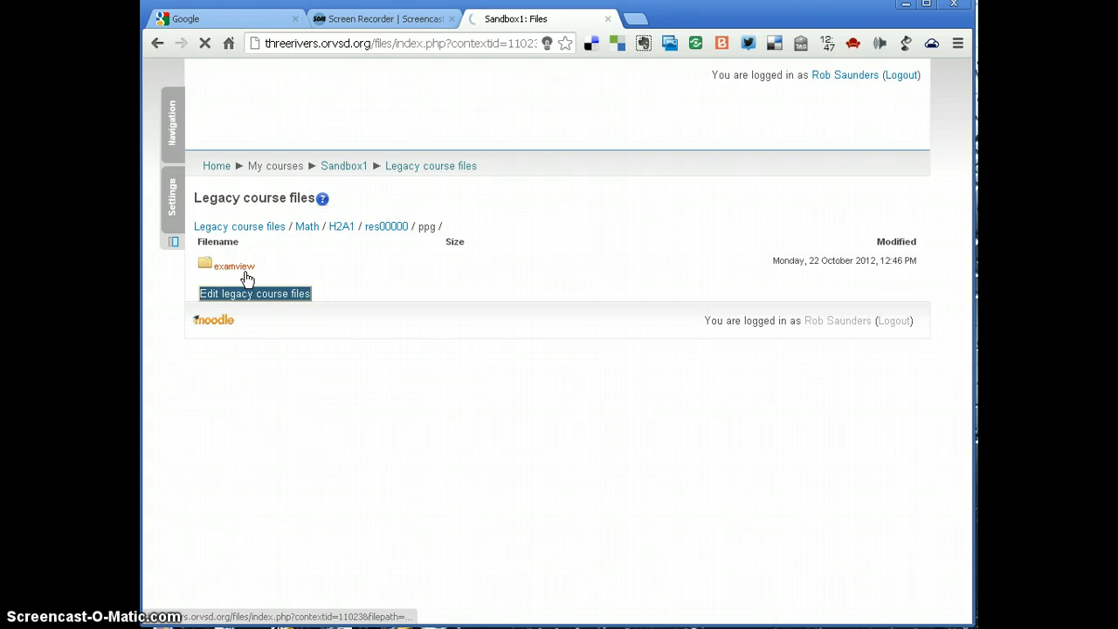
{"action": "left_click", "coordinate": [228, 264]}
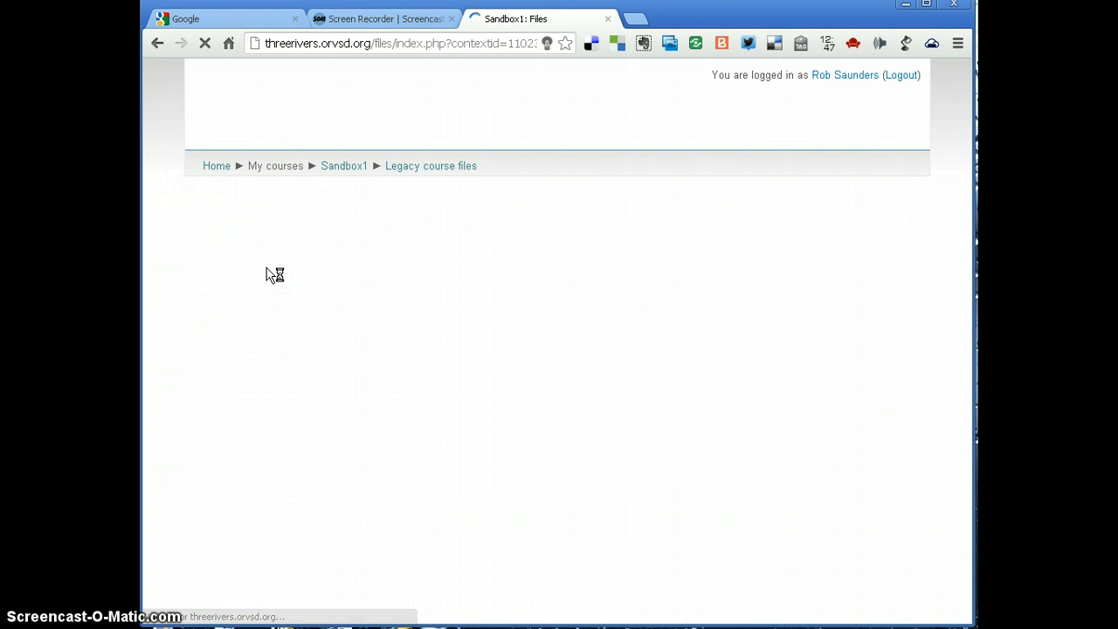
{"action": "scroll", "coordinate": [296, 303], "scroll_direction": "down", "scroll_amount": 10}
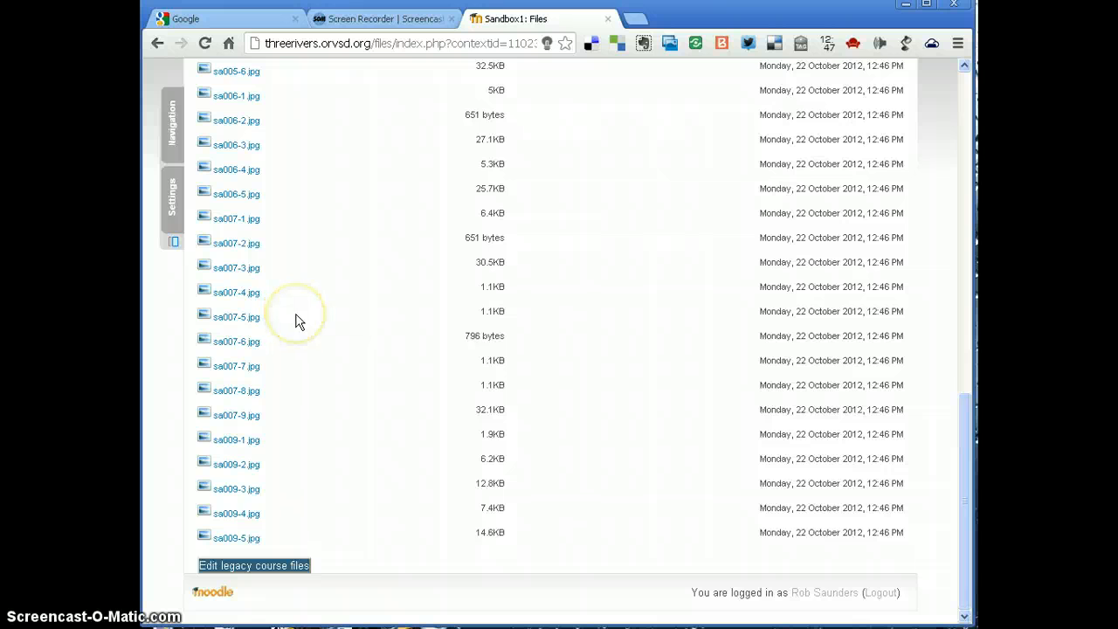
{"action": "scroll", "coordinate": [296, 319], "scroll_direction": "up", "scroll_amount": 10}
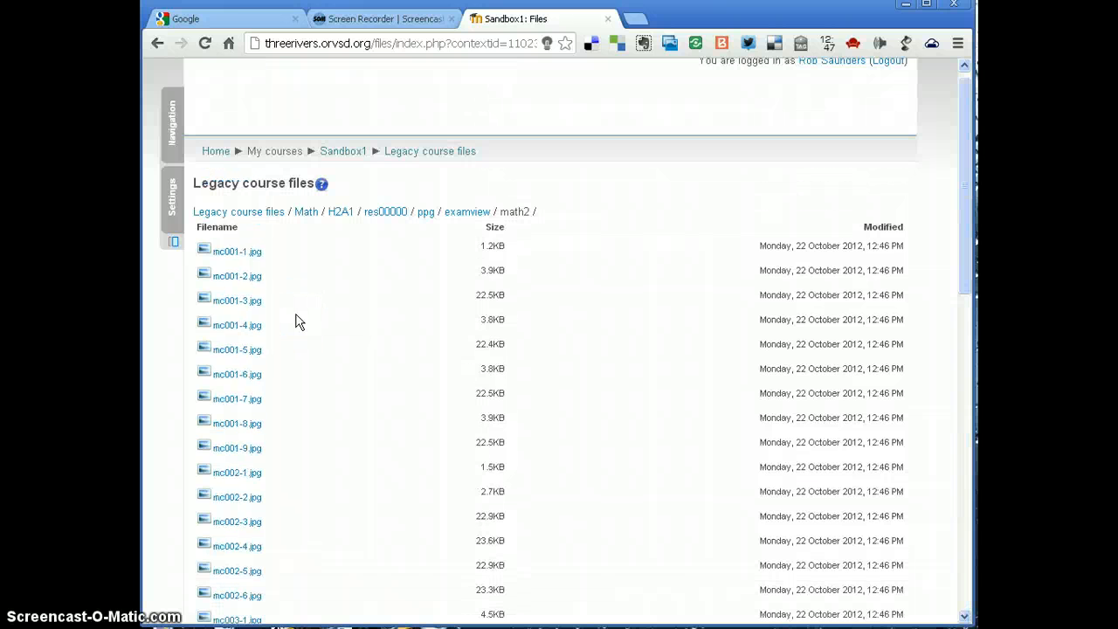
Copy the link address of mc001-1.jpg and open that address in a new browser tab
{"action": "right_click", "coordinate": [239, 260]}
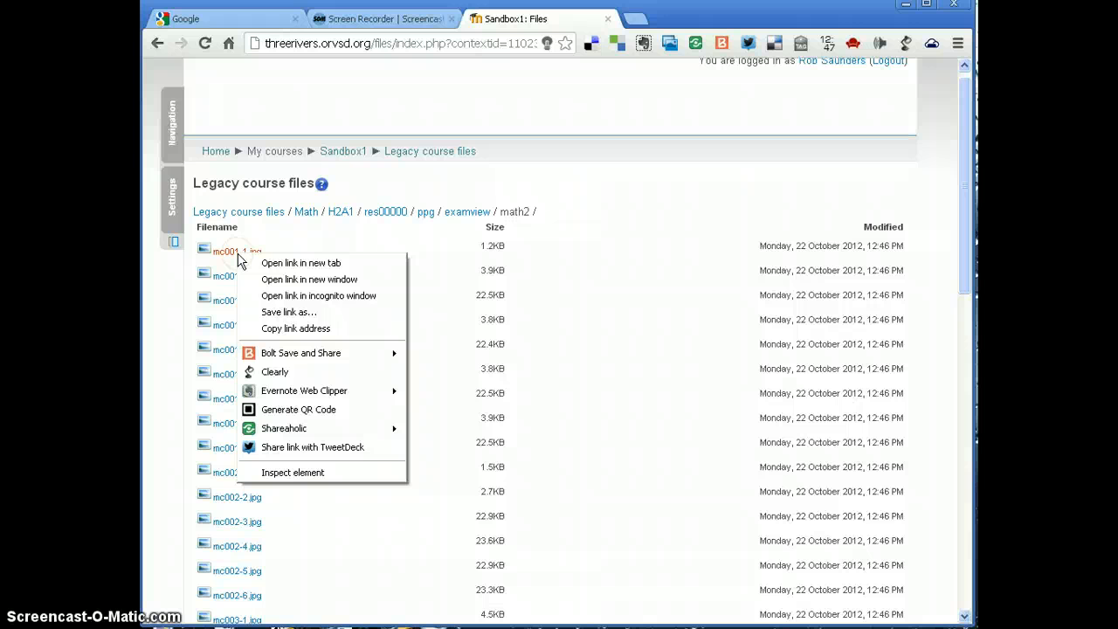
{"action": "left_click", "coordinate": [289, 328]}
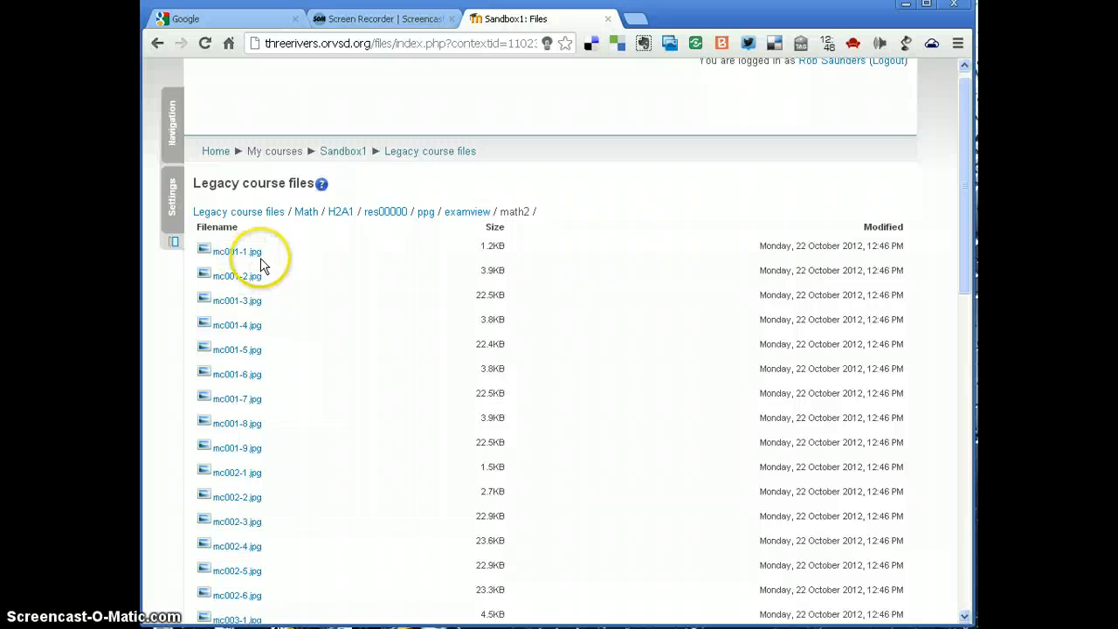
{"action": "left_click", "coordinate": [635, 19]}
{"action": "right_click", "coordinate": [286, 43]}
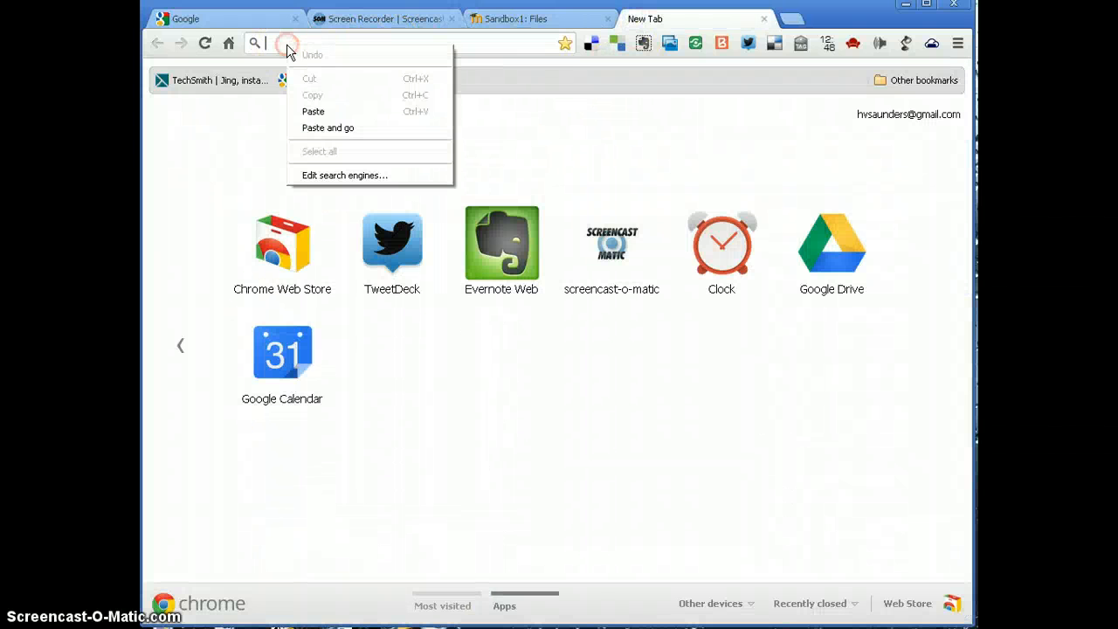
{"action": "left_click", "coordinate": [303, 111]}
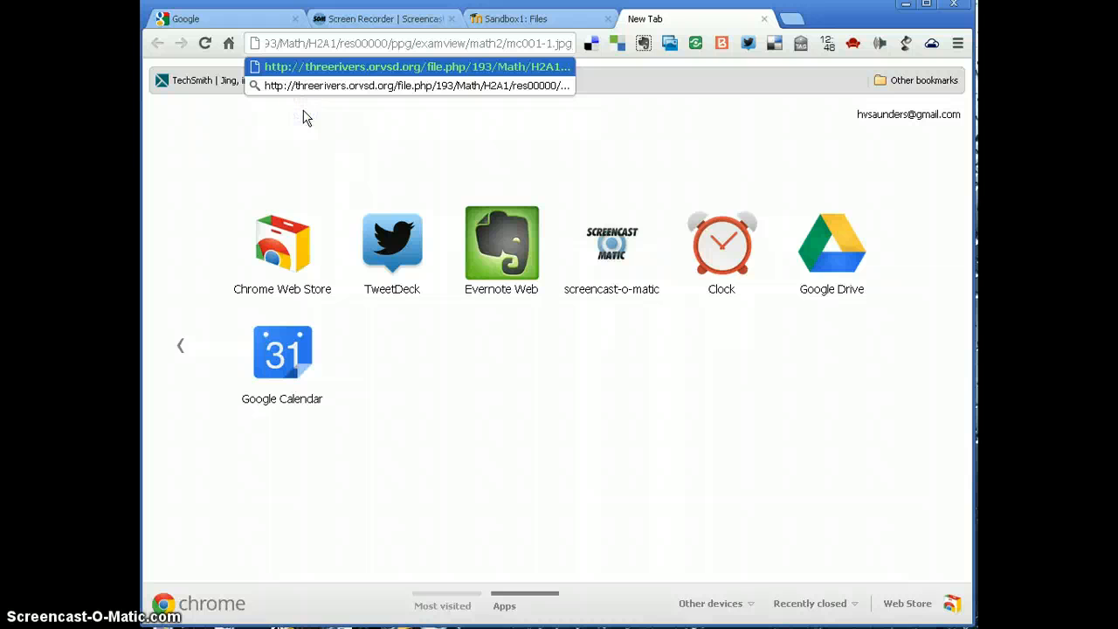
{"action": "key", "text": "Return"}
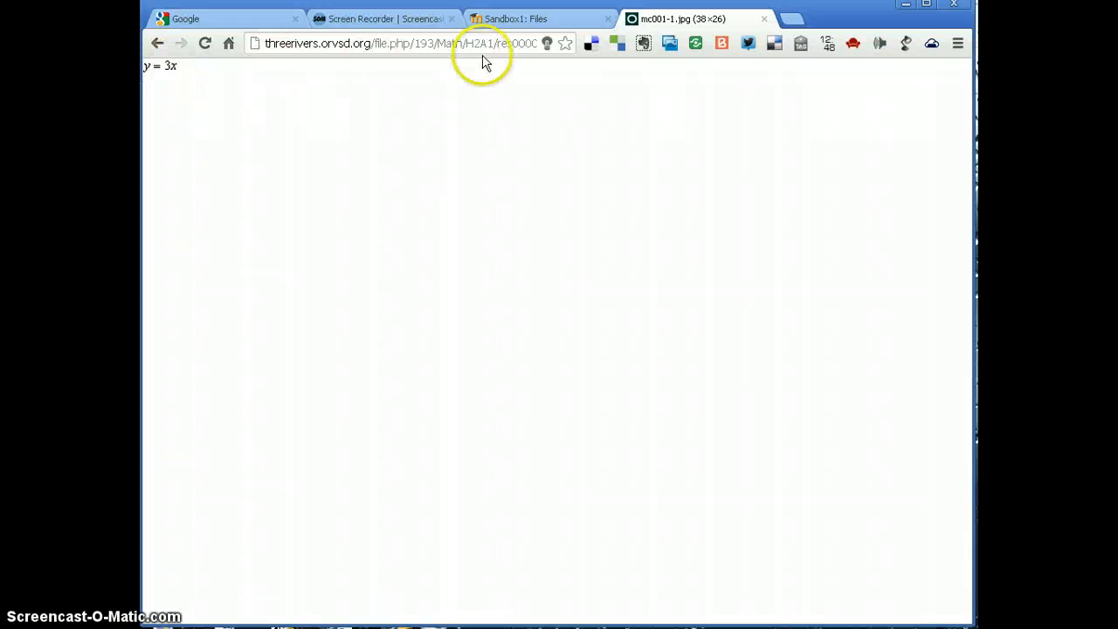
Copy the image's web address up to the math2 folder, without the file name, and return to the Moodle files page
{"action": "left_click", "coordinate": [520, 50]}
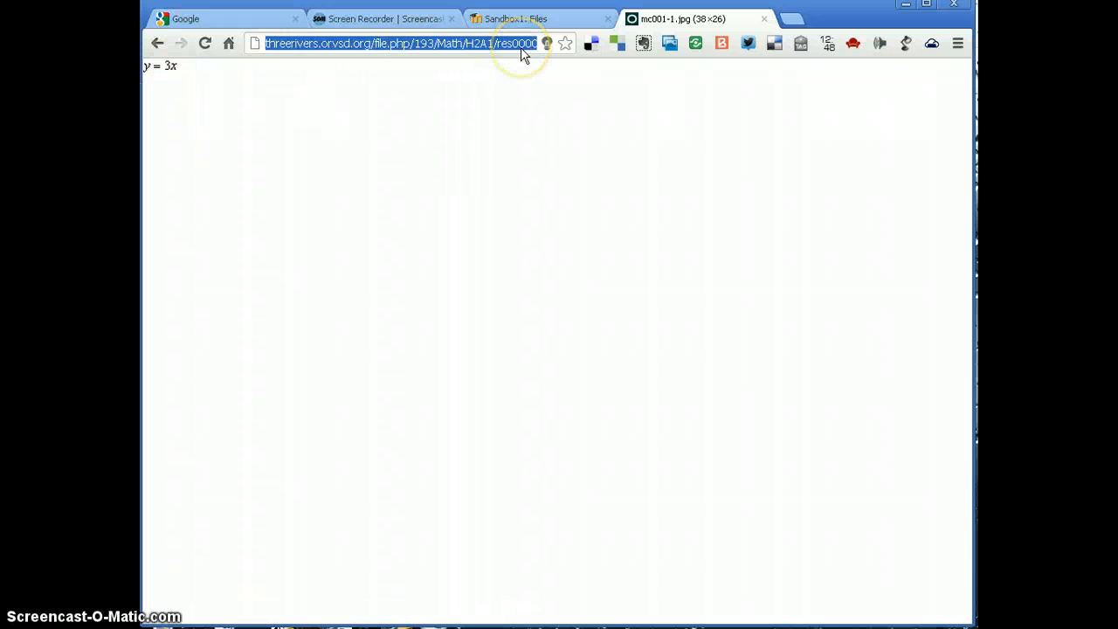
{"action": "left_click", "coordinate": [520, 47]}
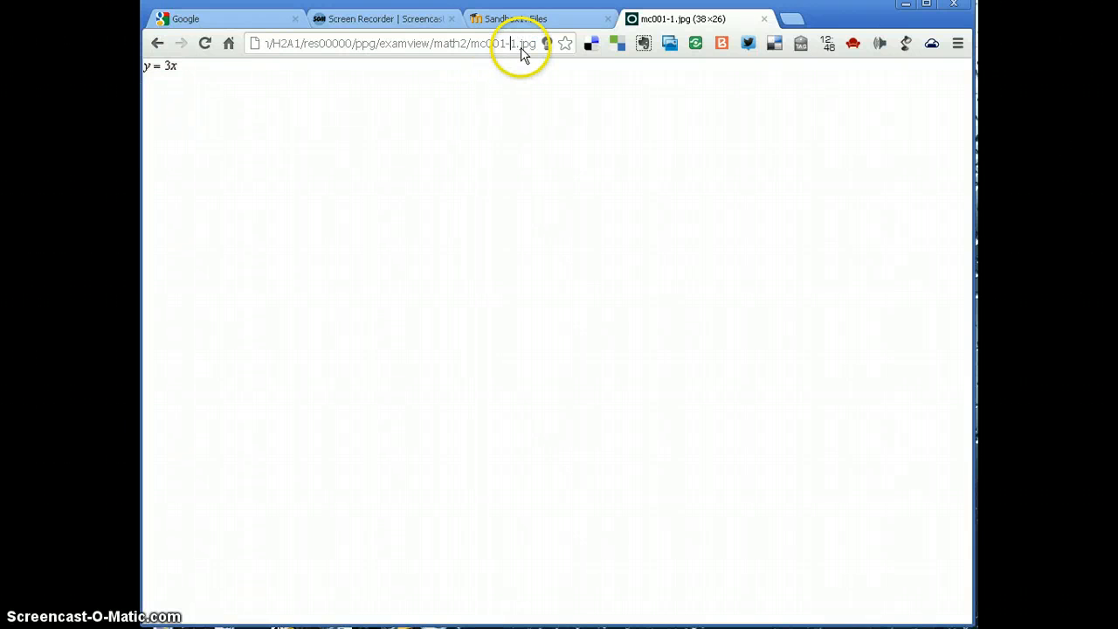
{"action": "left_click", "coordinate": [471, 45]}
{"action": "left_click_drag", "start_coordinate": [471, 44], "coordinate": [232, 49]}
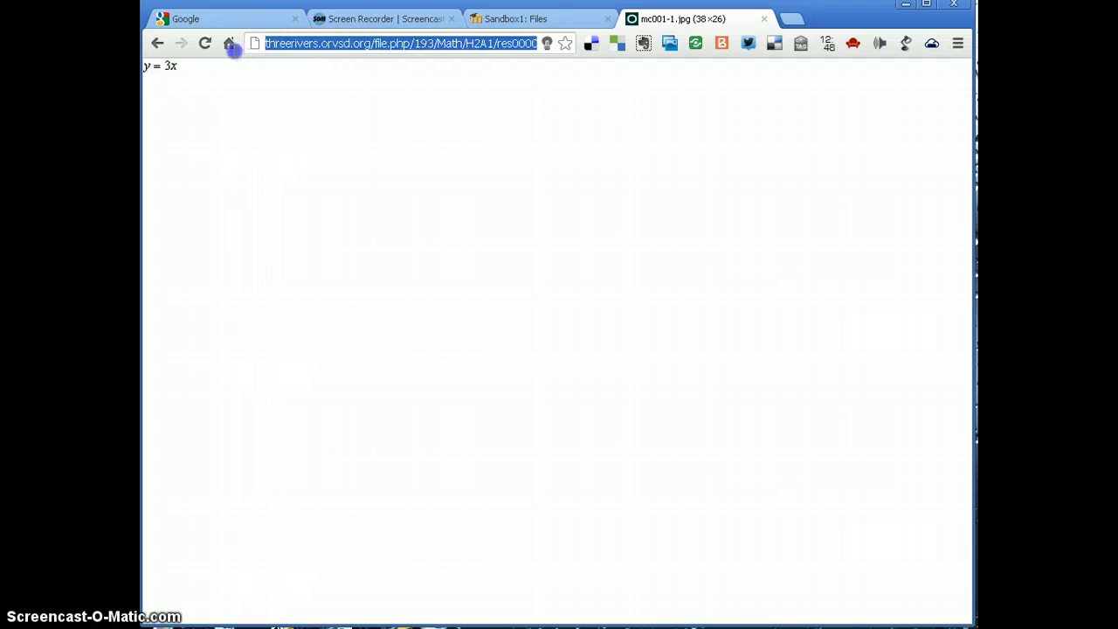
{"action": "right_click", "coordinate": [313, 48]}
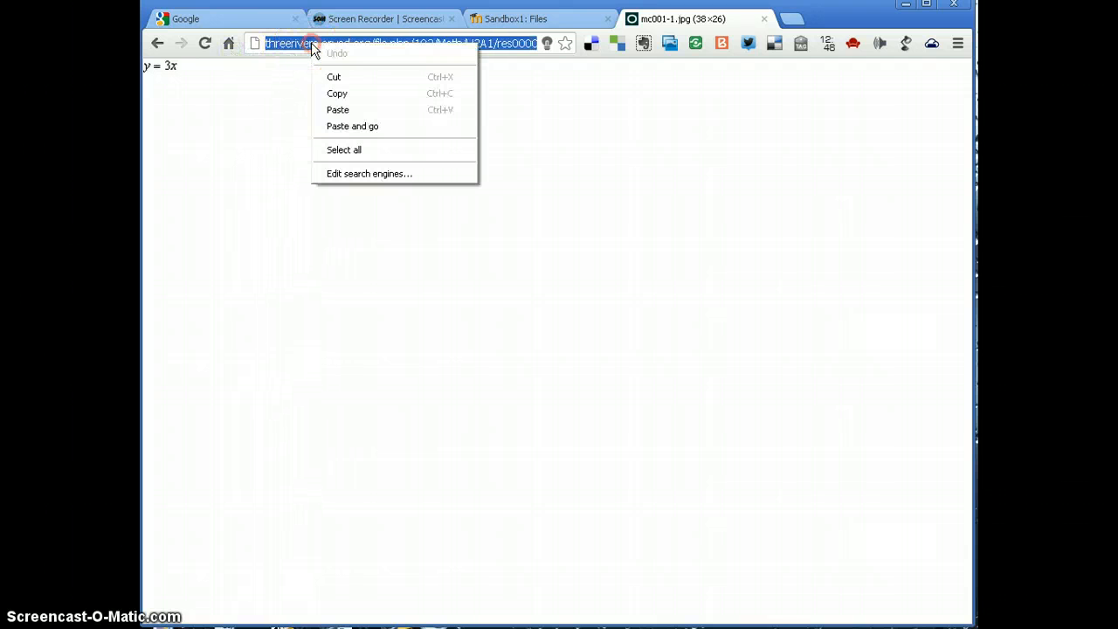
{"action": "left_click", "coordinate": [334, 94]}
{"action": "left_click", "coordinate": [543, 22]}
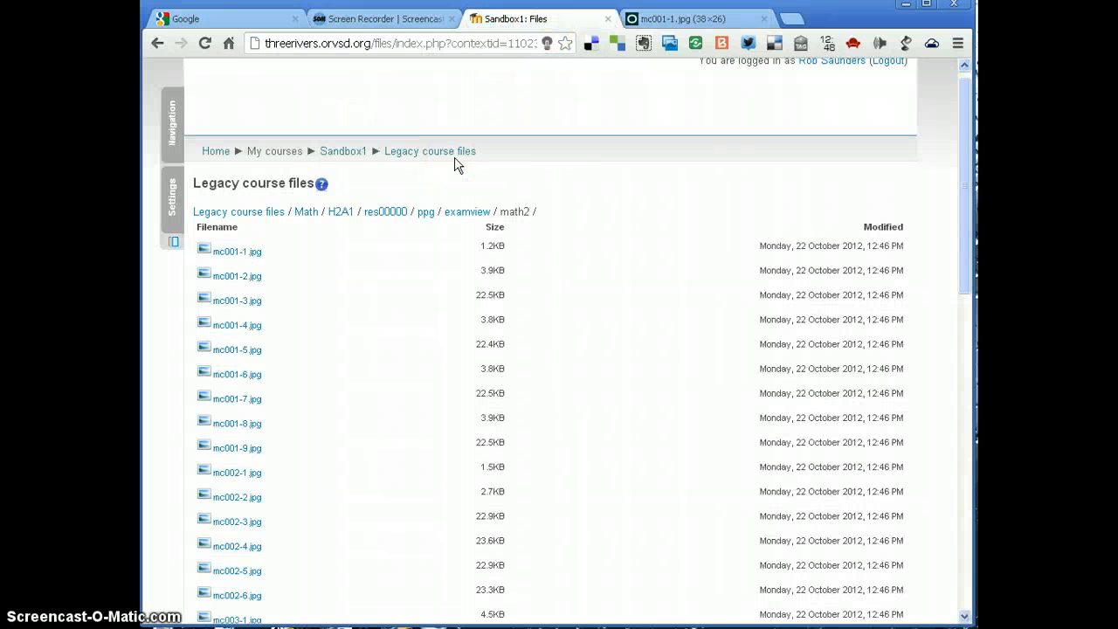
Switch to Windows Explorer and browse to the Desktop folder
{"action": "left_click", "coordinate": [471, 216]}
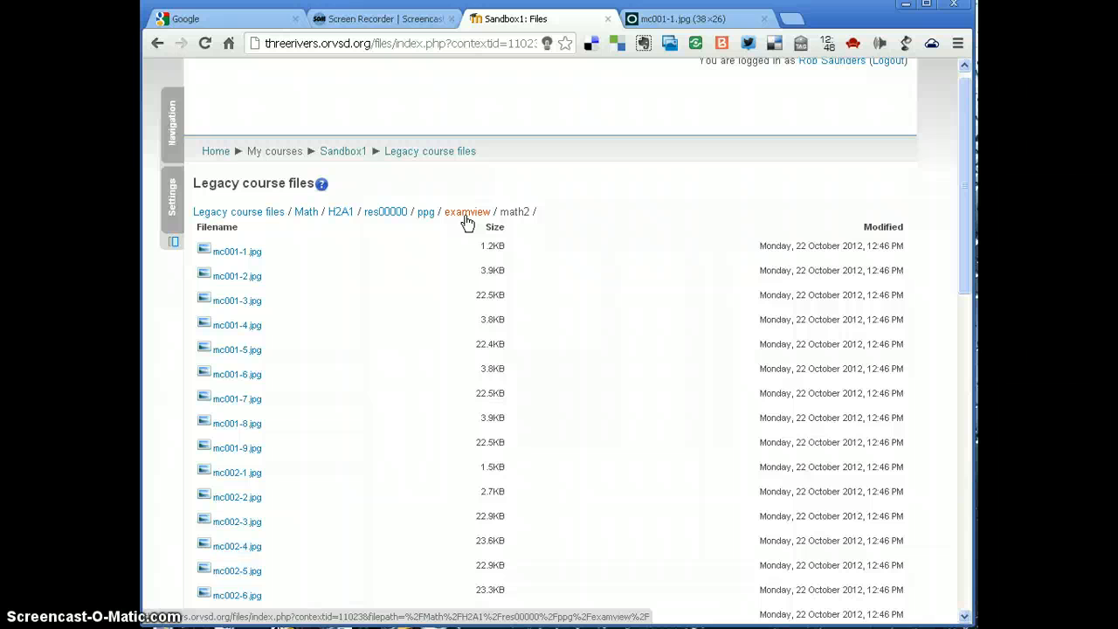
{"action": "key", "text": "super"}
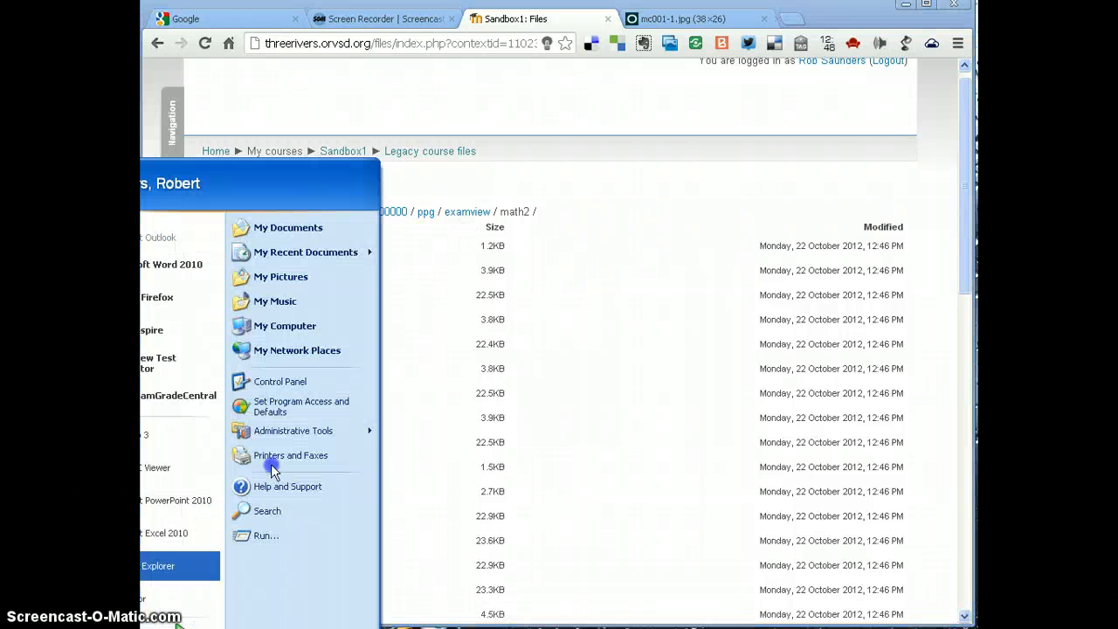
{"action": "left_click", "coordinate": [320, 336]}
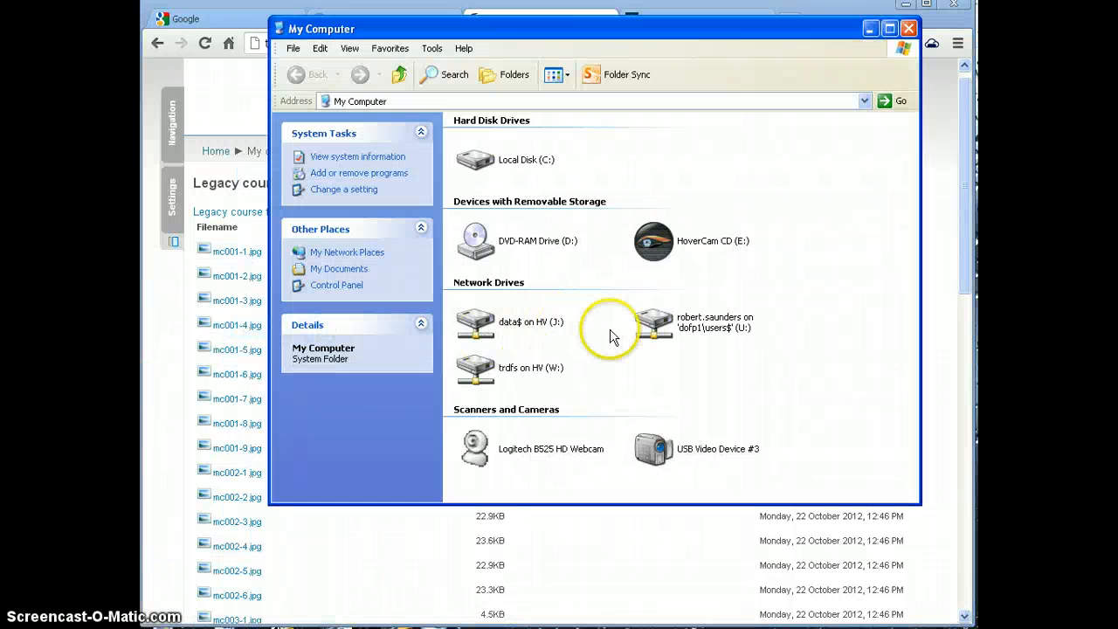
{"action": "left_click", "coordinate": [332, 268]}
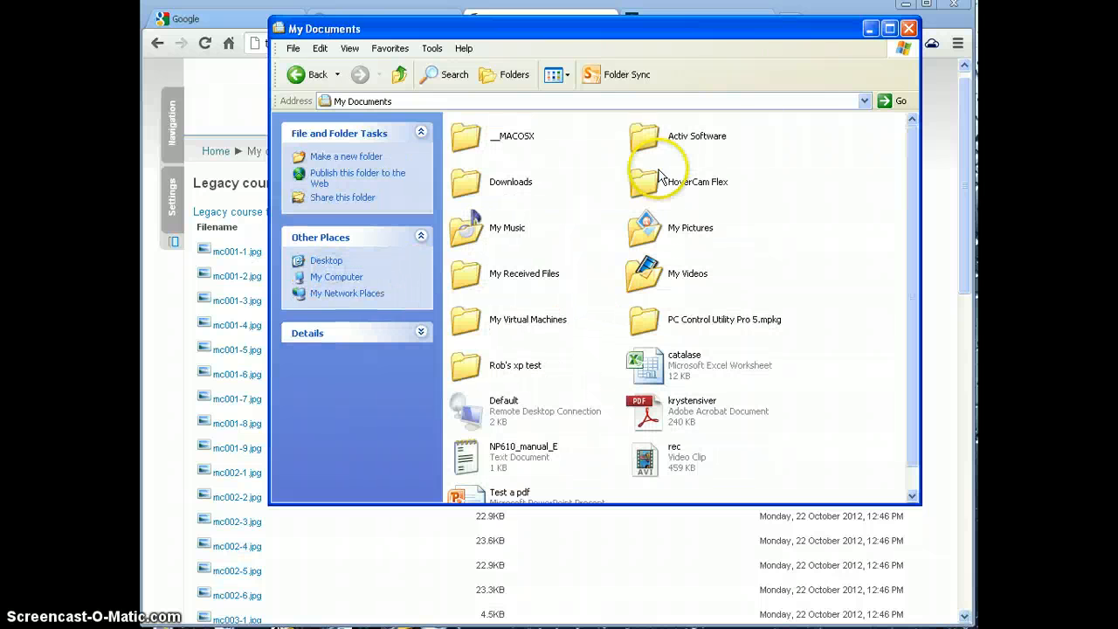
{"action": "left_click", "coordinate": [863, 101]}
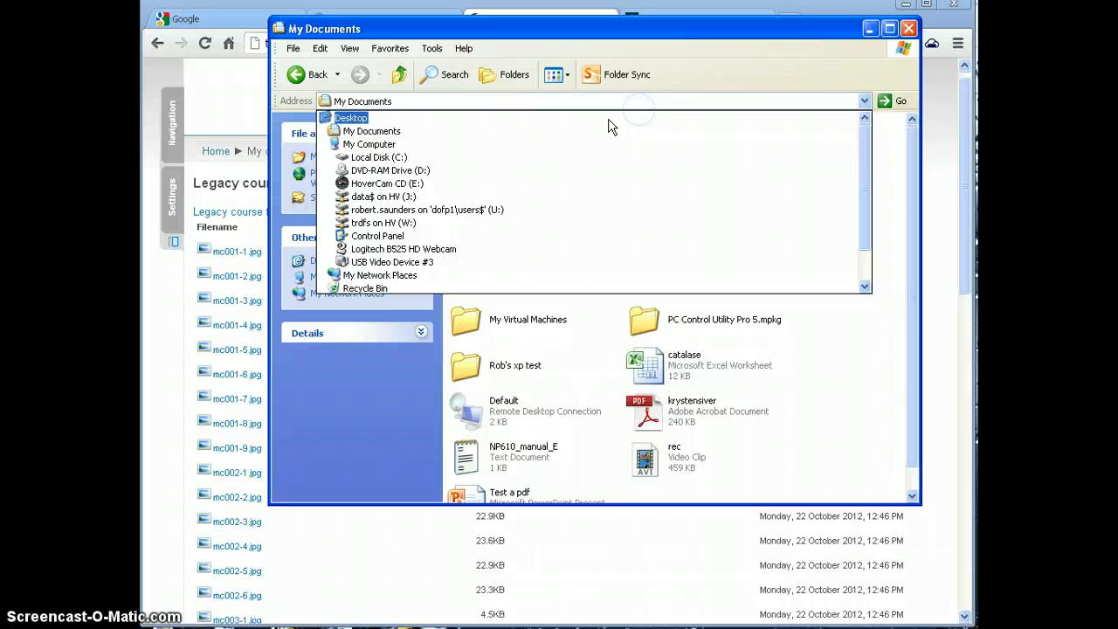
{"action": "left_click", "coordinate": [350, 117]}
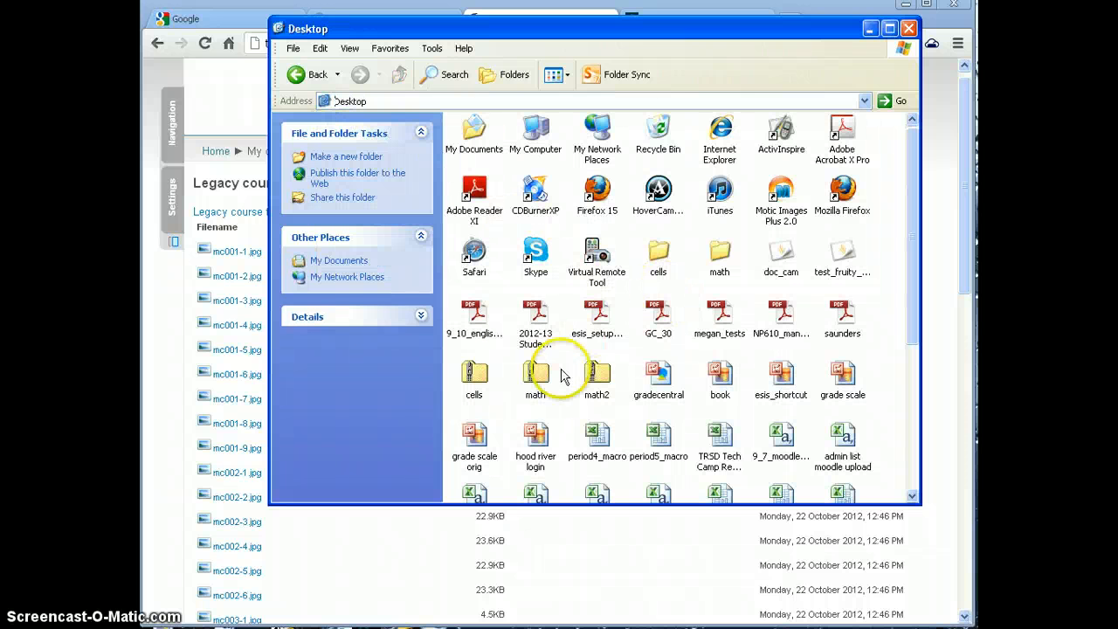
Extract all files from the math2 zip archive into a math2 folder on the Desktop
{"action": "right_click", "coordinate": [599, 383]}
{"action": "left_click", "coordinate": [639, 439]}
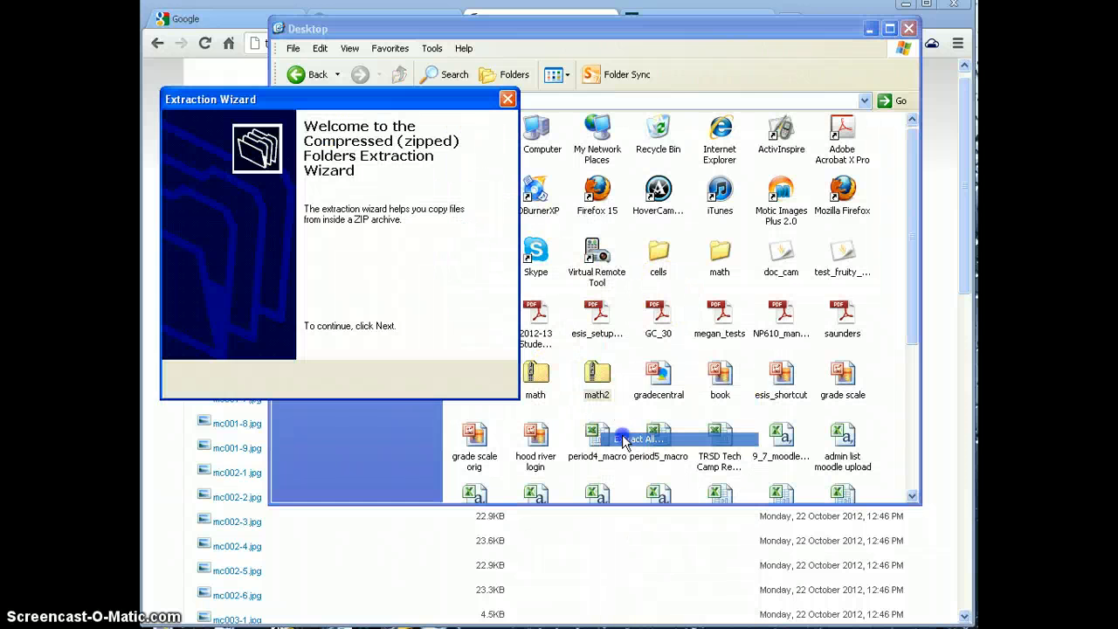
{"action": "left_click", "coordinate": [408, 380]}
{"action": "left_click", "coordinate": [409, 380]}
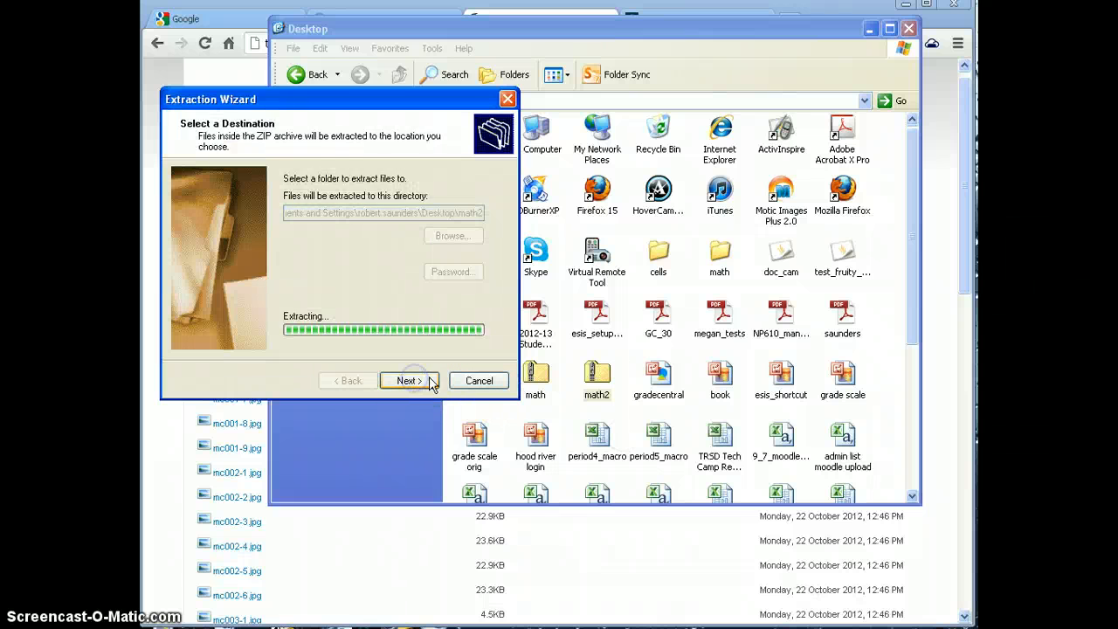
{"action": "left_click", "coordinate": [407, 380]}
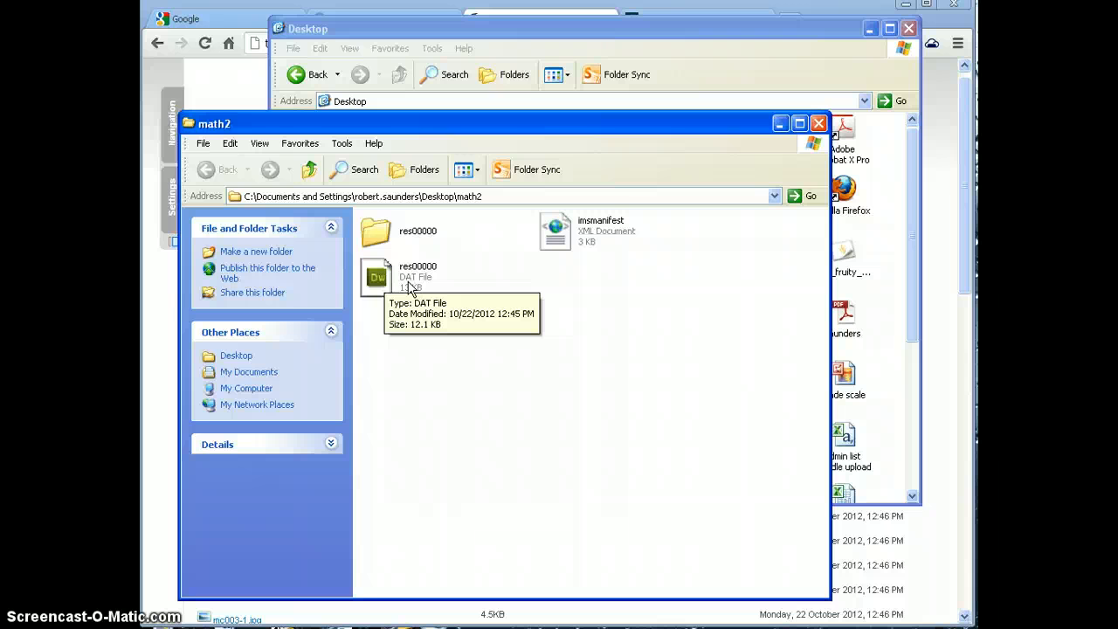
Open the res00000 DAT file from the extracted math2 folder in Notepad and move its window into view
{"action": "left_click", "coordinate": [410, 288]}
{"action": "right_click", "coordinate": [411, 288]}
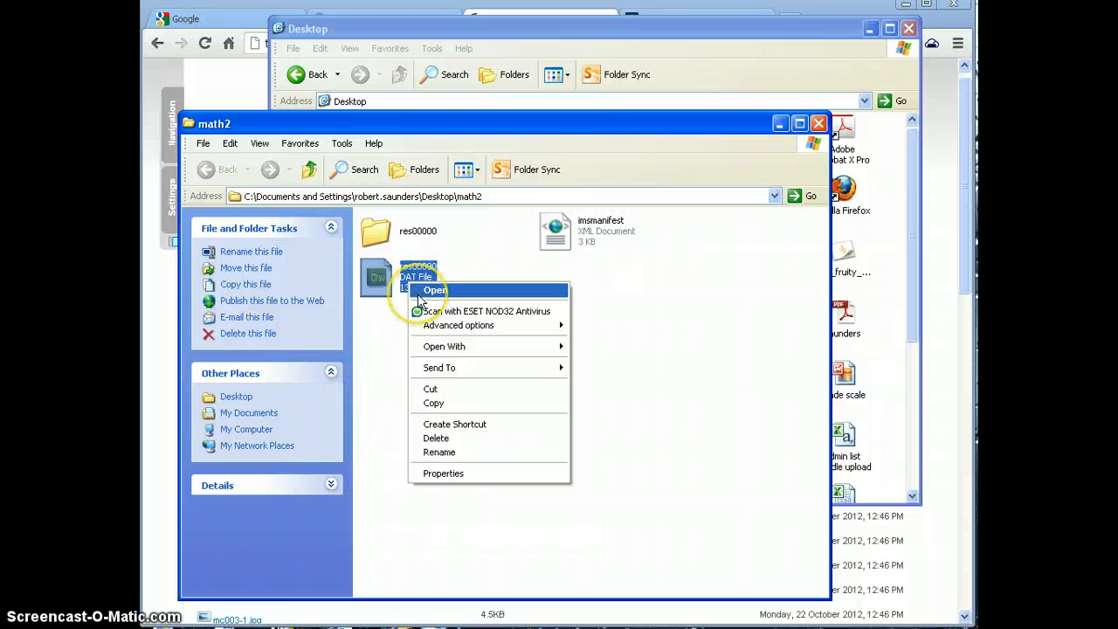
{"action": "mouse_move", "coordinate": [525, 346]}
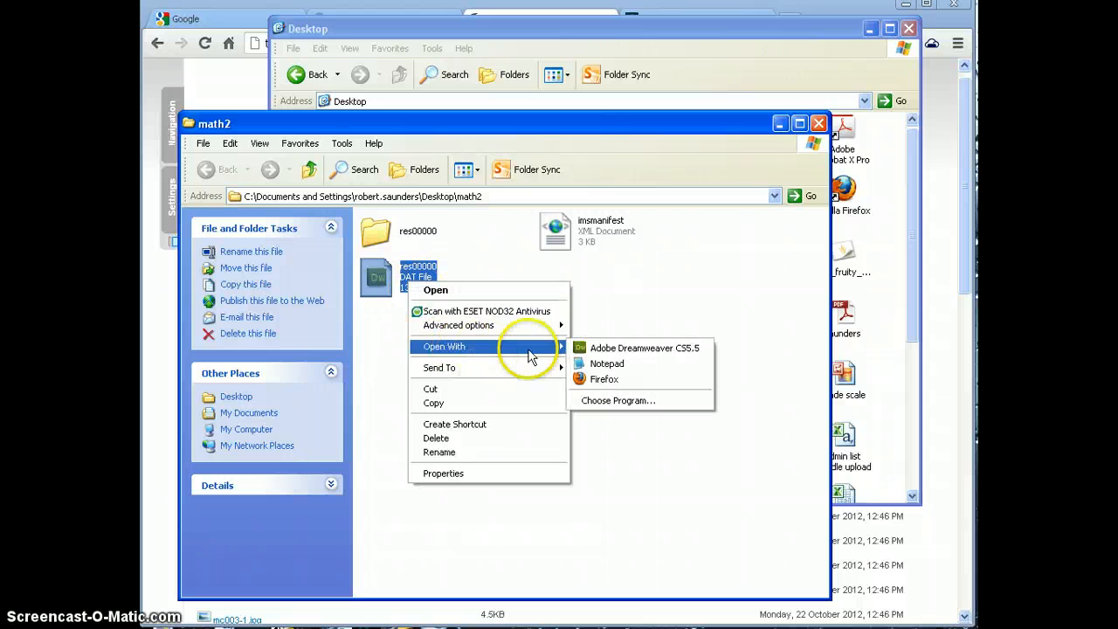
{"action": "left_click", "coordinate": [594, 365]}
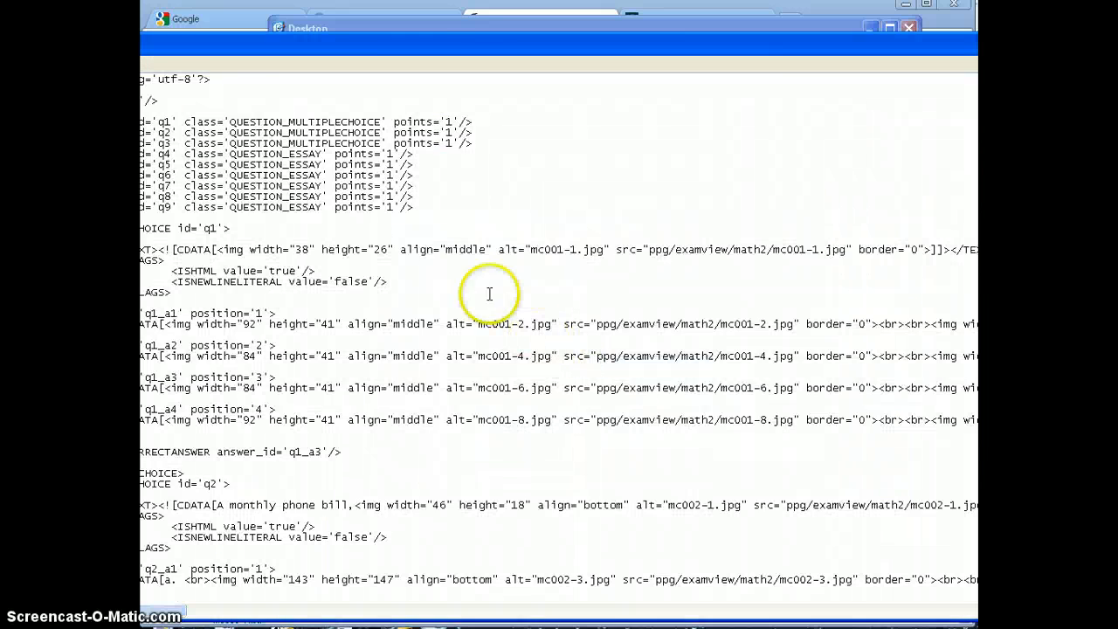
{"action": "left_click_drag", "start_coordinate": [593, 39], "coordinate": [662, 46]}
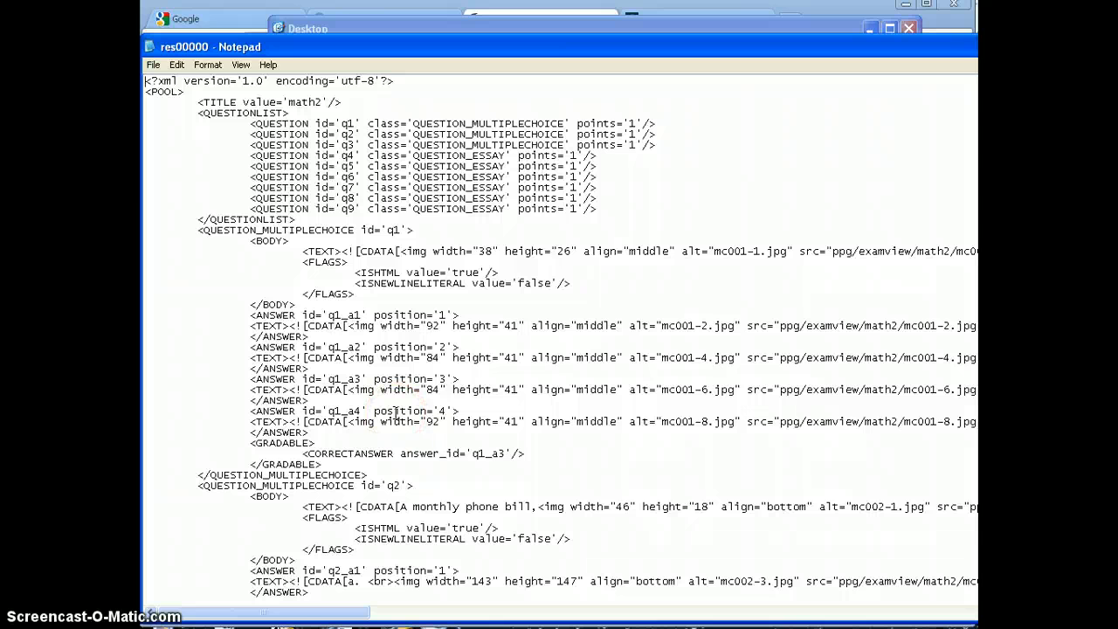
{"action": "left_click", "coordinate": [177, 65]}
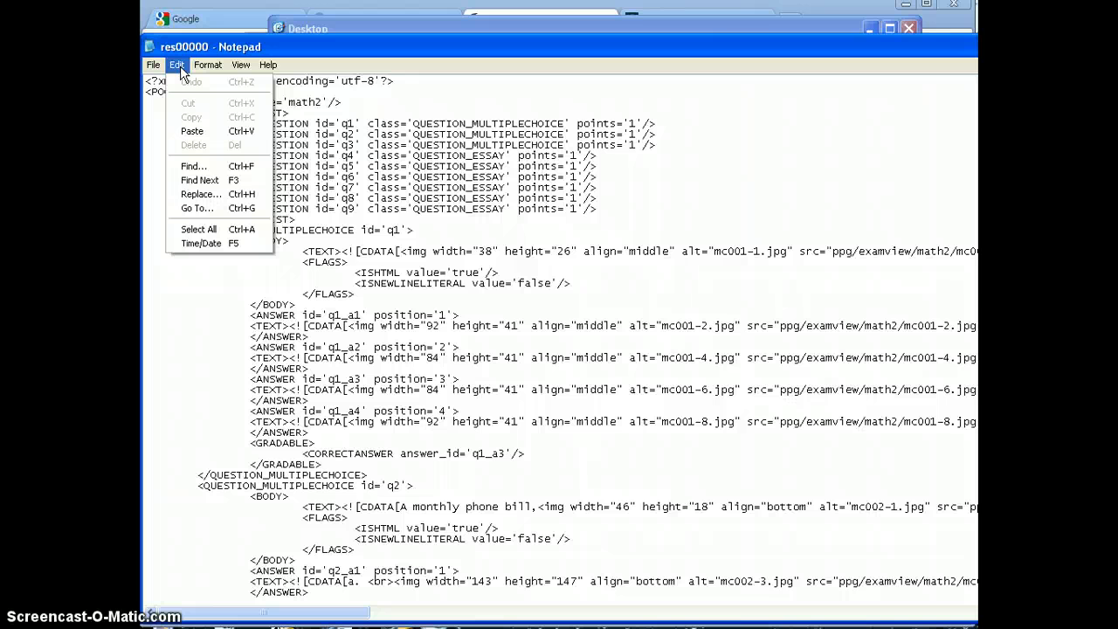
{"action": "left_click", "coordinate": [227, 194]}
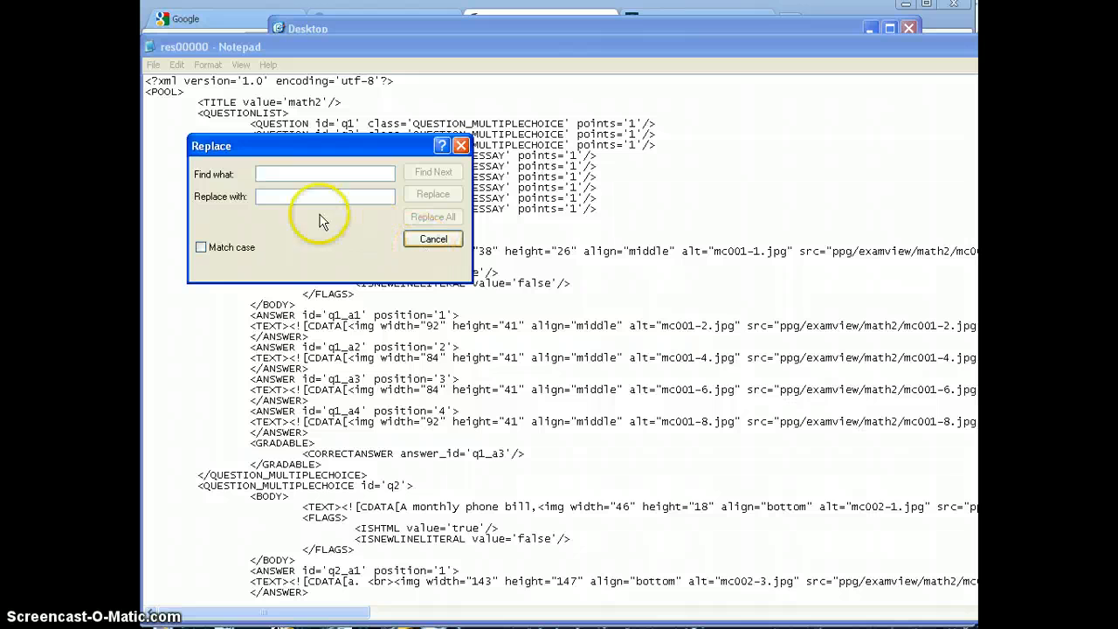
{"action": "left_click", "coordinate": [284, 196]}
{"action": "type", "text": "/res00000/ppg/examview/math2/"}
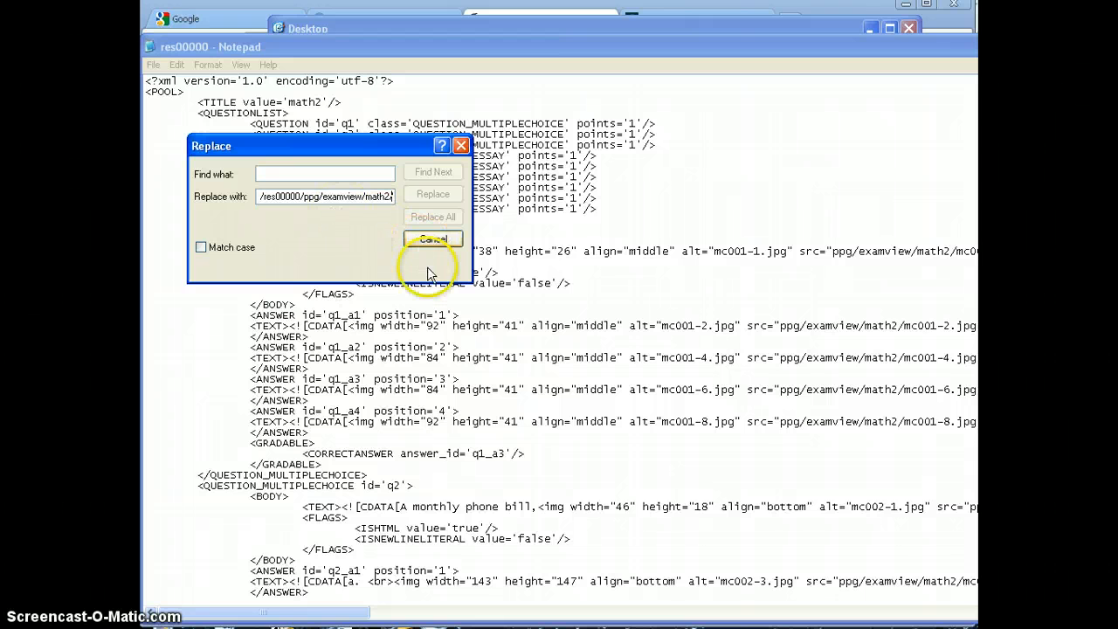
{"action": "key", "text": "Escape"}
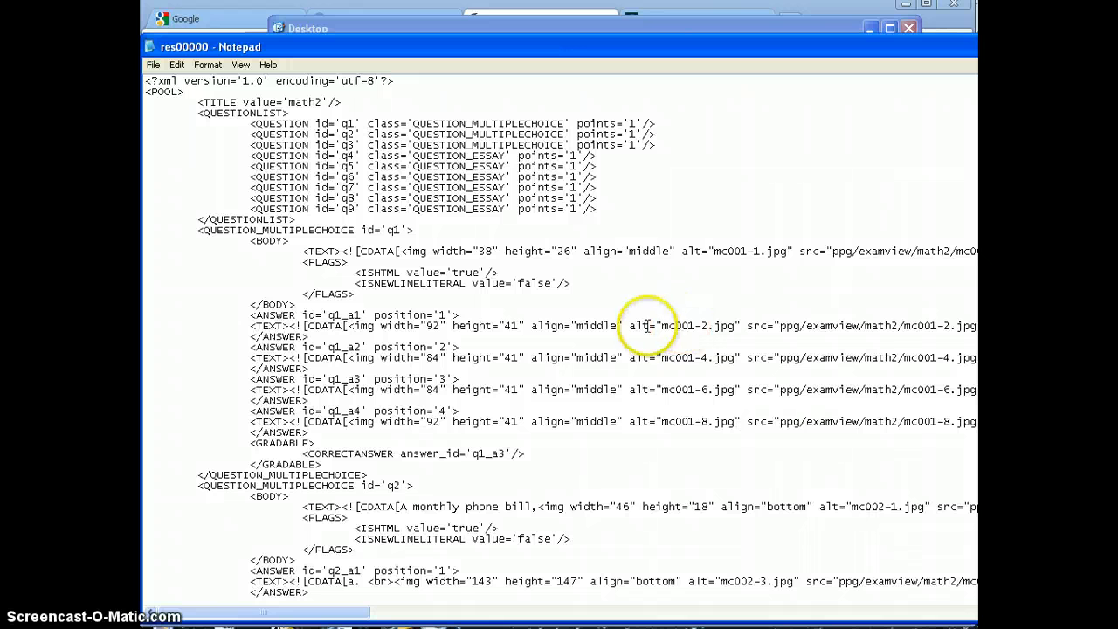
Fit the Notepad window to the screen and highlight the path ppg/examview/math2/ in the mc001-2.jpg image source
{"action": "left_click", "coordinate": [805, 325]}
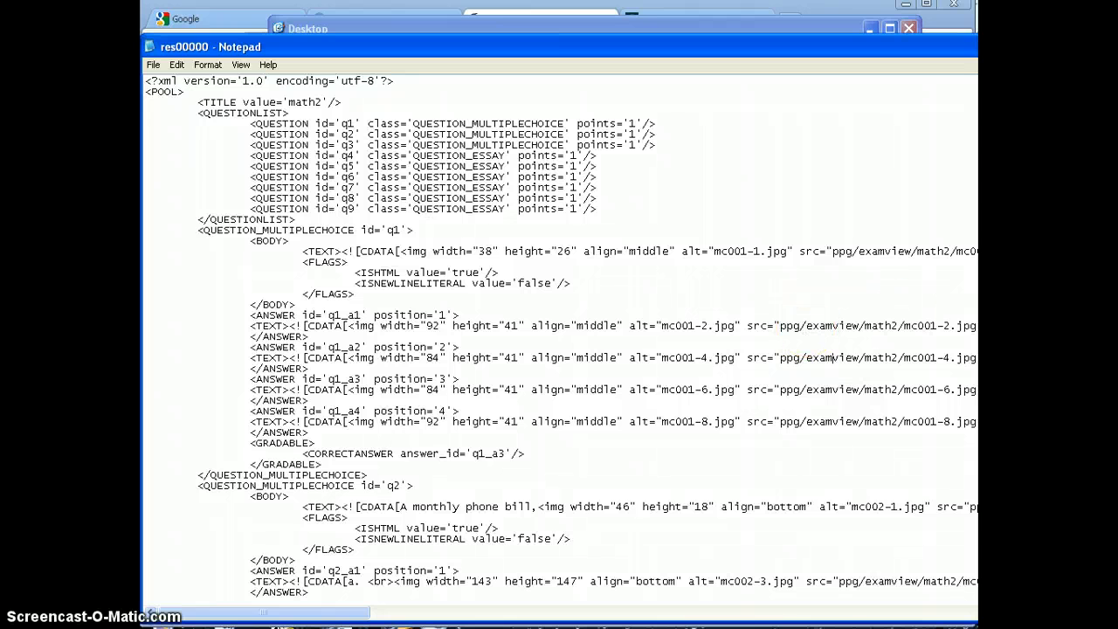
{"action": "left_click_drag", "start_coordinate": [1117, 160], "coordinate": [971, 159]}
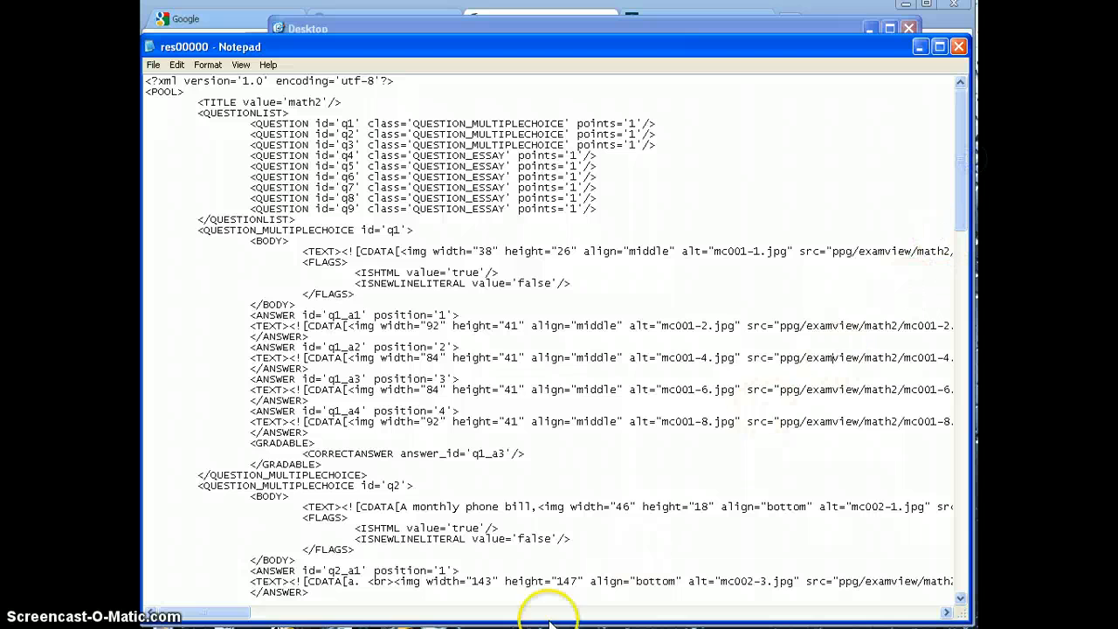
{"action": "left_click_drag", "start_coordinate": [225, 613], "coordinate": [277, 614]}
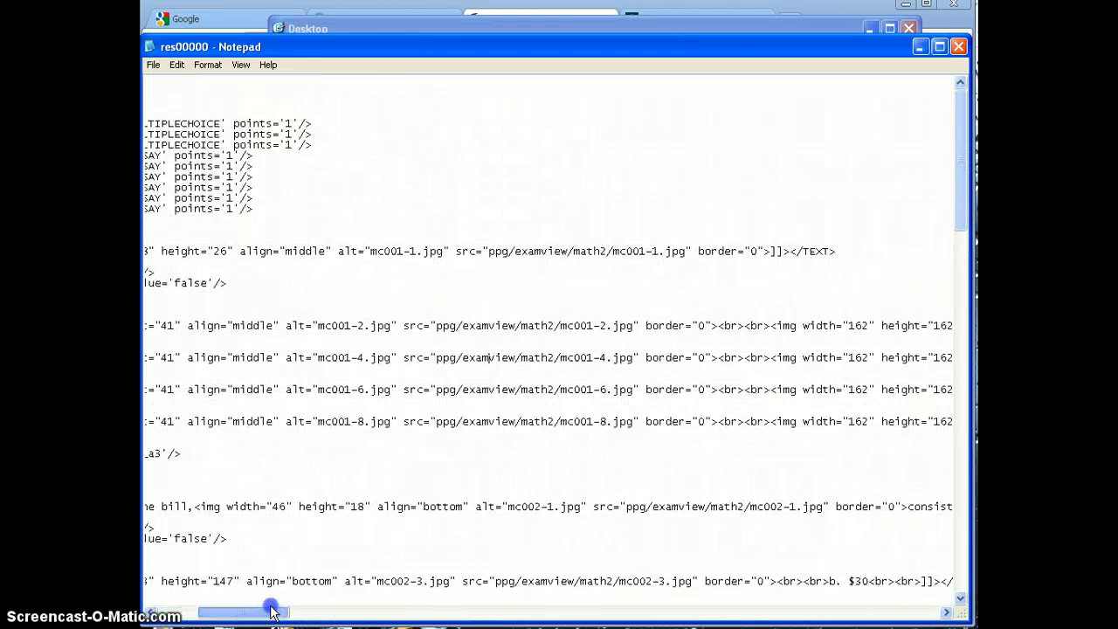
{"action": "left_click", "coordinate": [440, 326]}
{"action": "left_click_drag", "start_coordinate": [439, 326], "coordinate": [562, 325]}
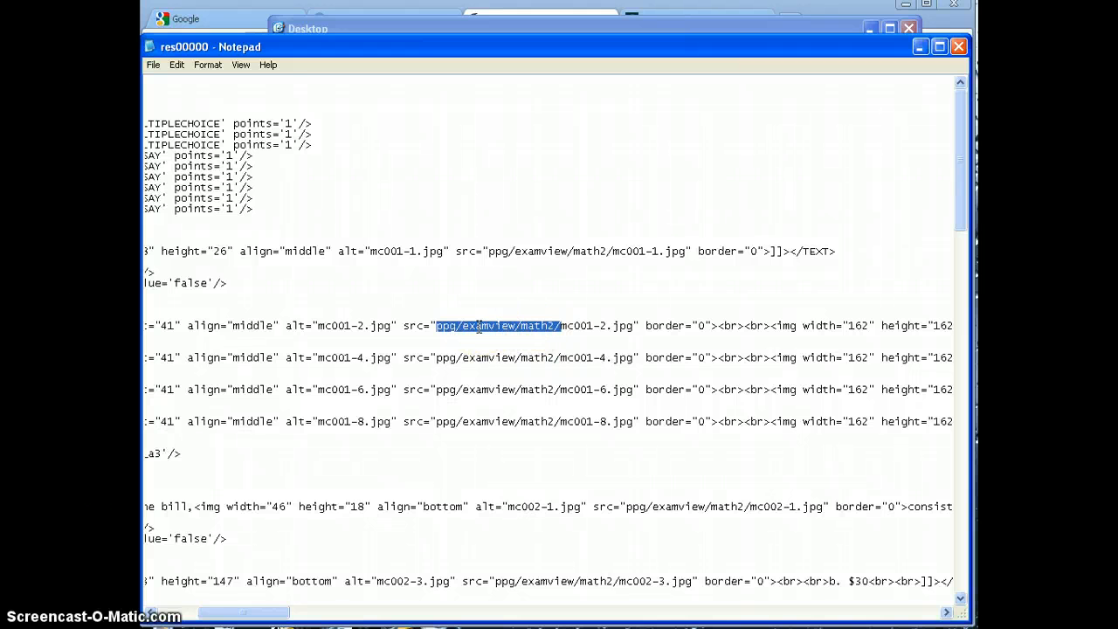
Start a text replacement in res00000 with ppg/examview/math2/ as the text to find
{"action": "left_click", "coordinate": [176, 65]}
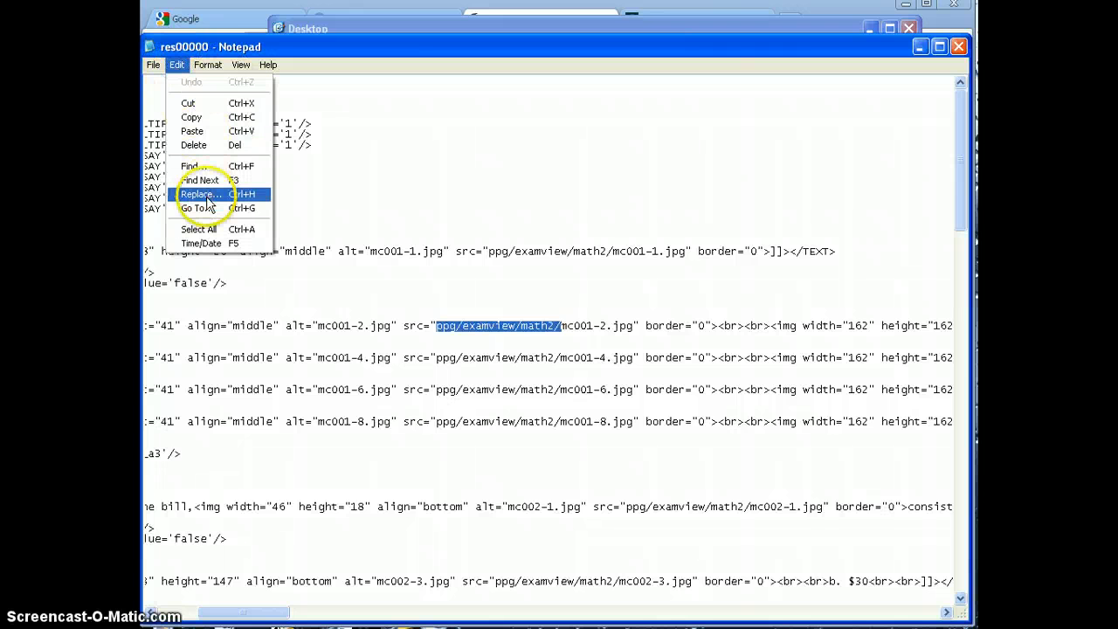
{"action": "left_click", "coordinate": [210, 197]}
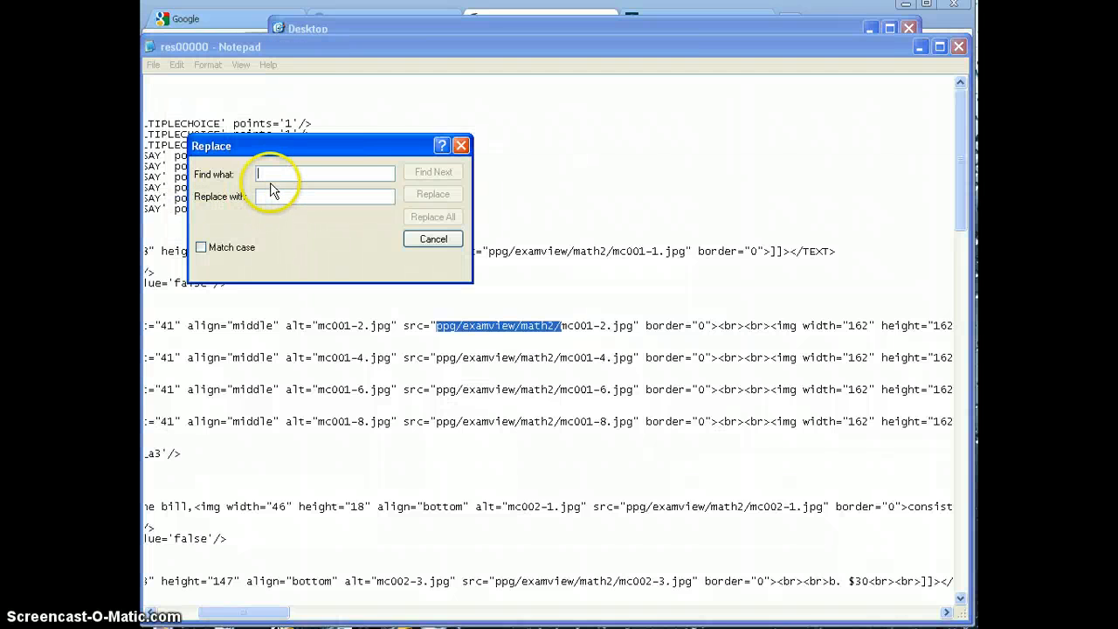
{"action": "type", "text": "PP"}
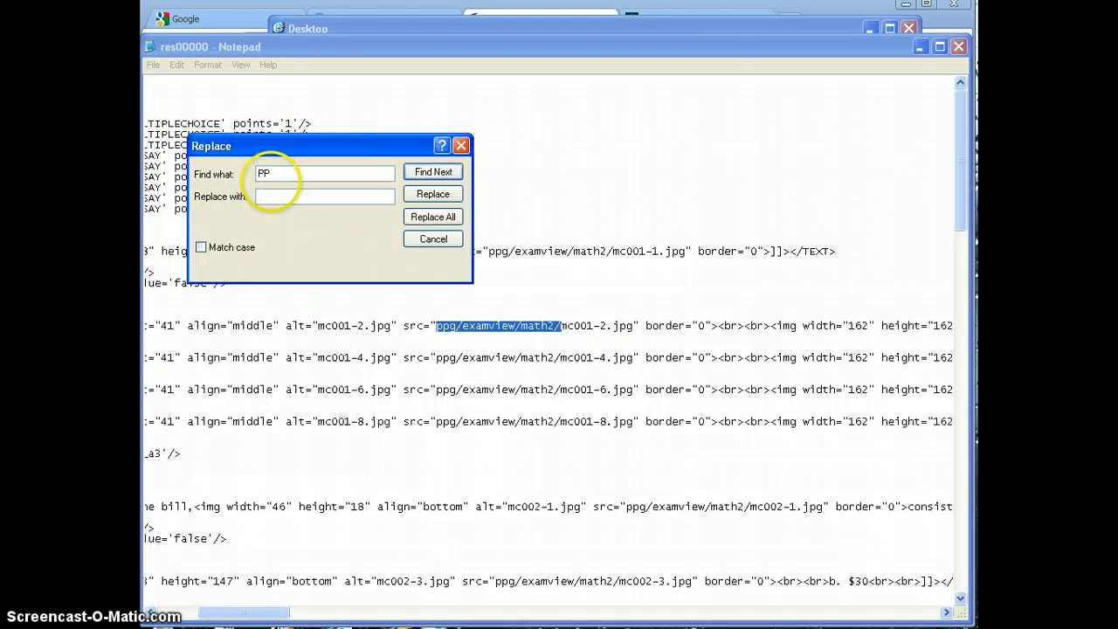
{"action": "key", "text": "BackSpace"}
{"action": "key", "text": "BackSpace"}
{"action": "type", "text": "pp"}
{"action": "left_click", "coordinate": [309, 198]}
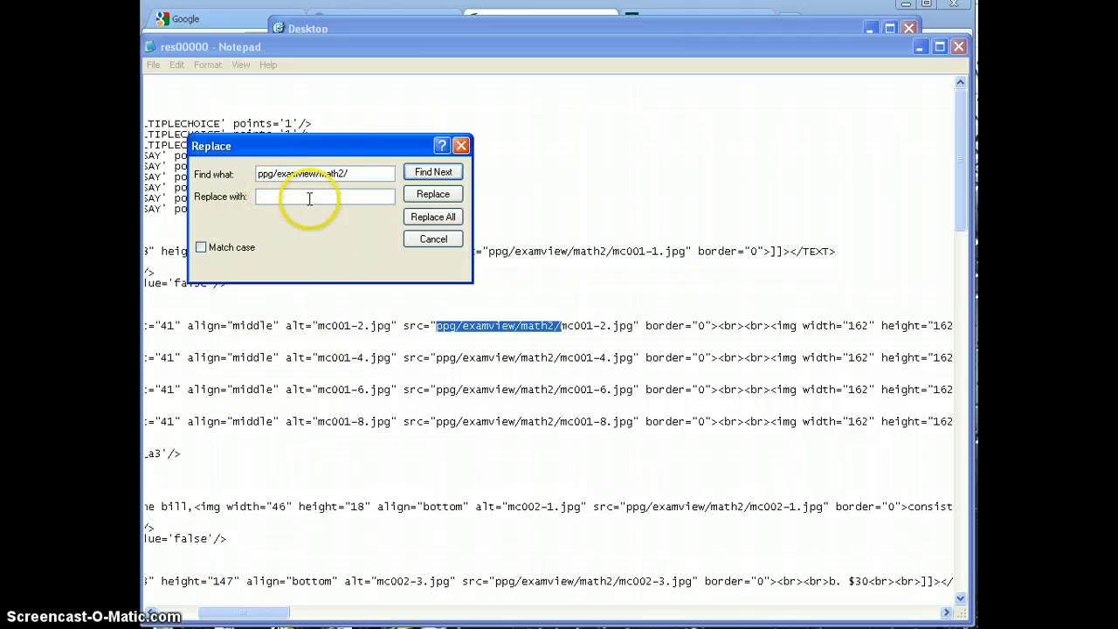
{"action": "left_click", "coordinate": [309, 199]}
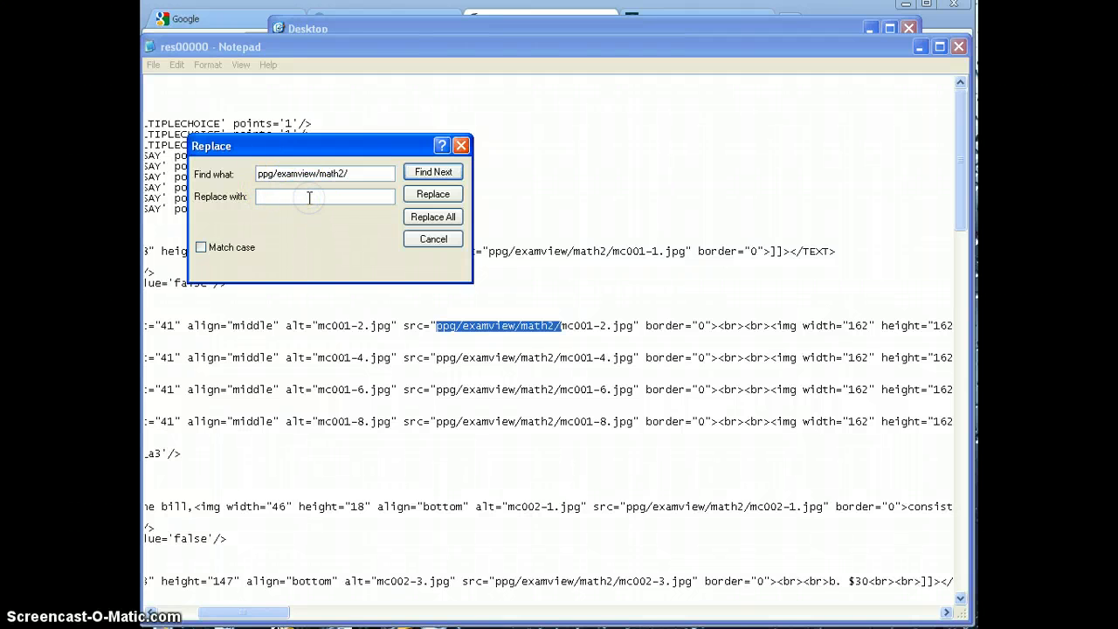
{"action": "type", "text": "/res00000/ppg/examview/math2/"}
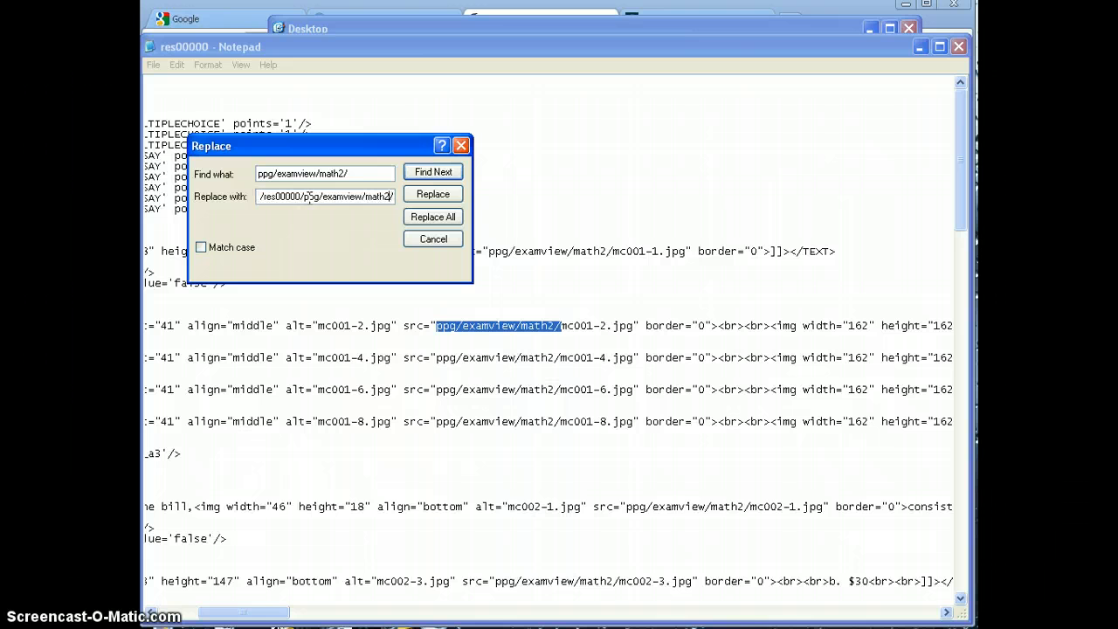
{"action": "key", "text": "Home"}
{"action": "type", "text": "ath/H2A1"}
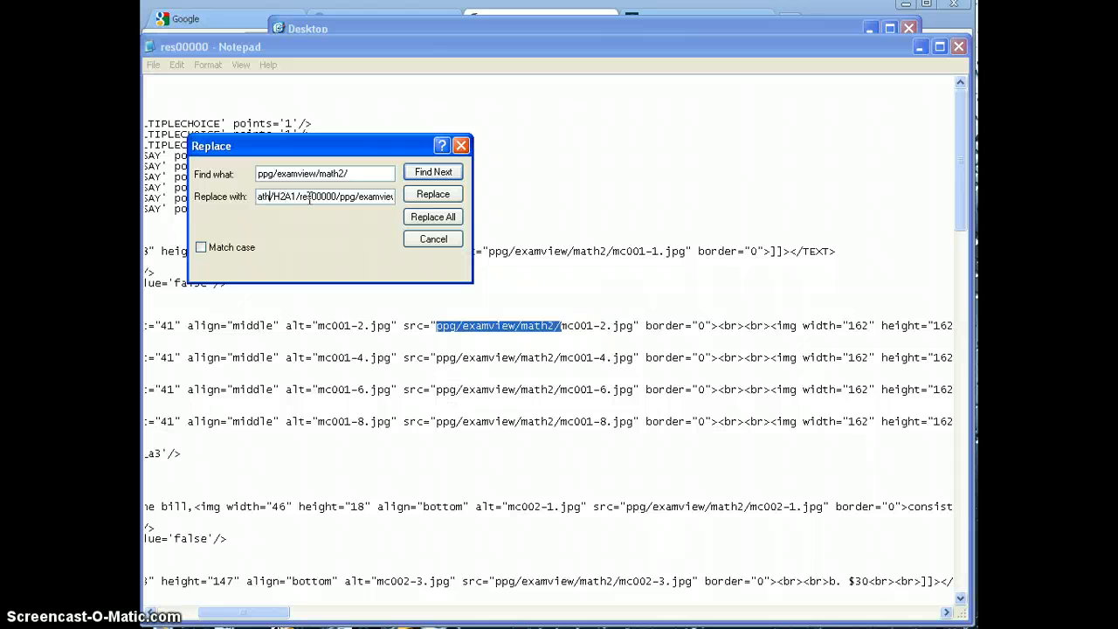
{"action": "key", "text": "Left"}
{"action": "key", "text": "Left"}
{"action": "key", "text": "Left"}
{"action": "key", "text": "Left"}
{"action": "key", "text": "Left"}
{"action": "key", "text": "Left"}
{"action": "key", "text": "Left"}
{"action": "key", "text": "Left"}
{"action": "key", "text": "Left"}
{"action": "key", "text": "Left"}
{"action": "key", "text": "Left"}
{"action": "key", "text": "Left"}
{"action": "key", "text": "Left"}
{"action": "key", "text": "Left"}
{"action": "key", "text": "Left"}
{"action": "key", "text": "Left"}
{"action": "key", "text": "Left"}
{"action": "key", "text": "Left"}
{"action": "key", "text": "Left"}
{"action": "key", "text": "Left"}
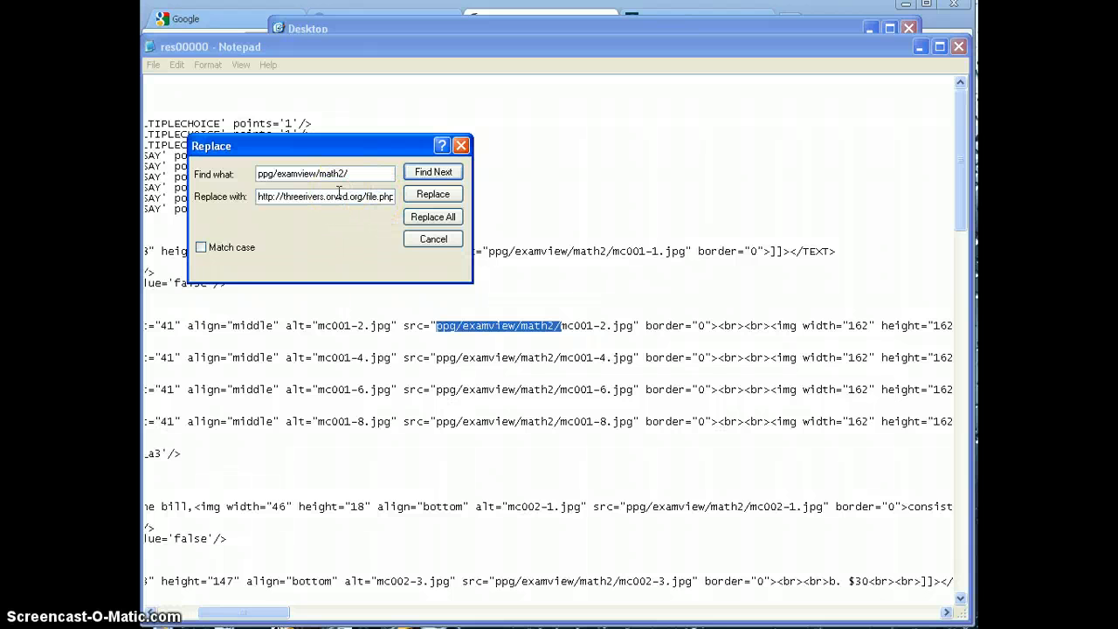
{"action": "left_click", "coordinate": [423, 218]}
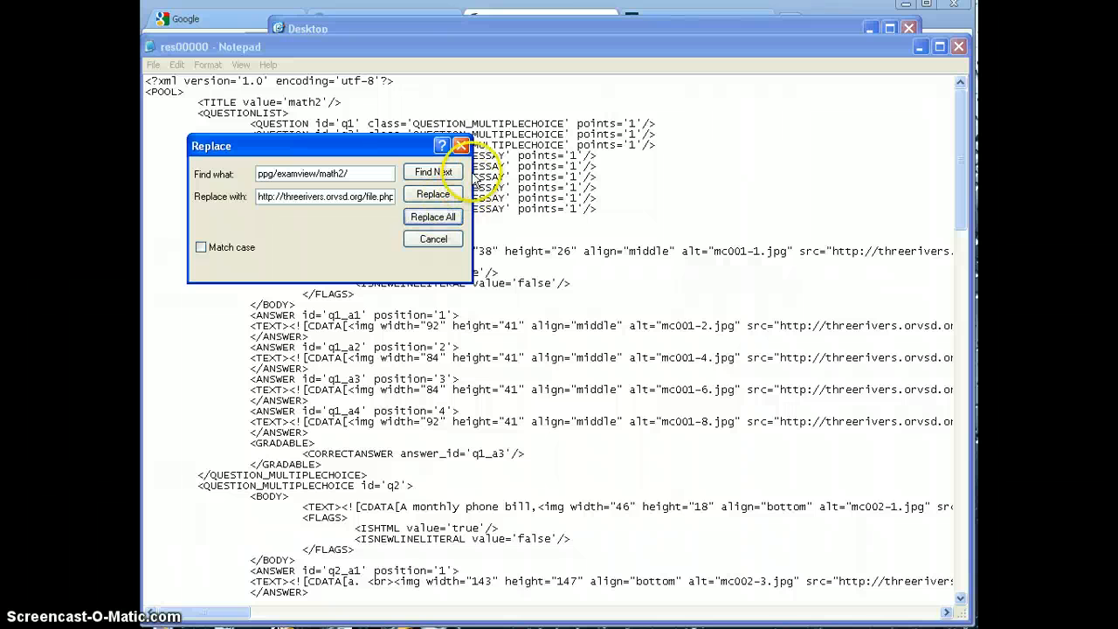
{"action": "left_click", "coordinate": [463, 147]}
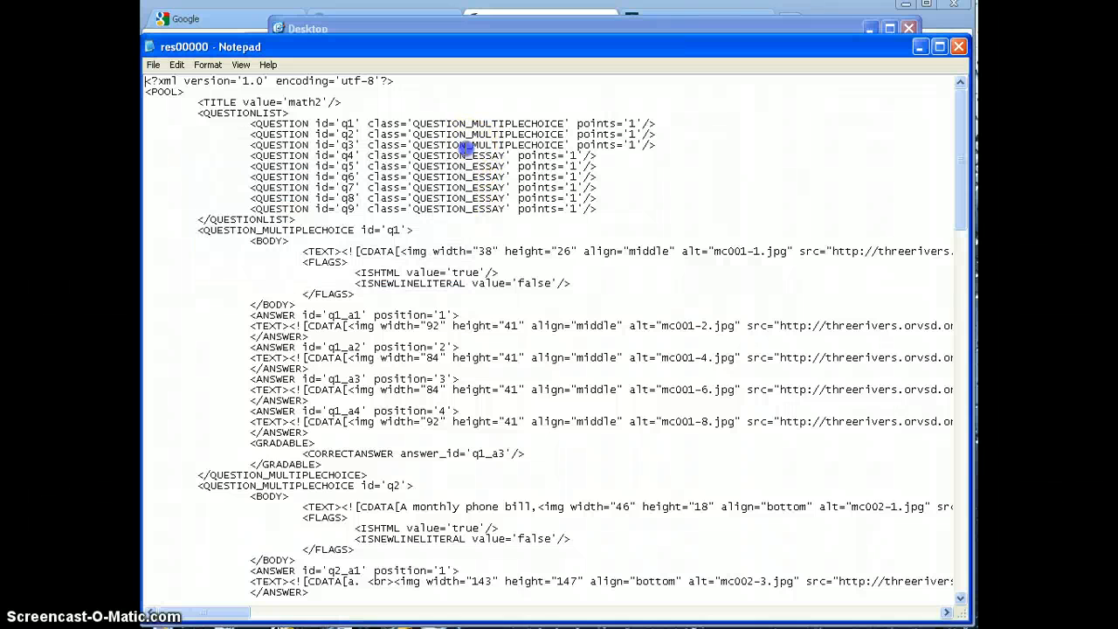
Save the edited res00000 file and close Notepad
{"action": "left_click", "coordinate": [153, 64]}
{"action": "left_click", "coordinate": [171, 108]}
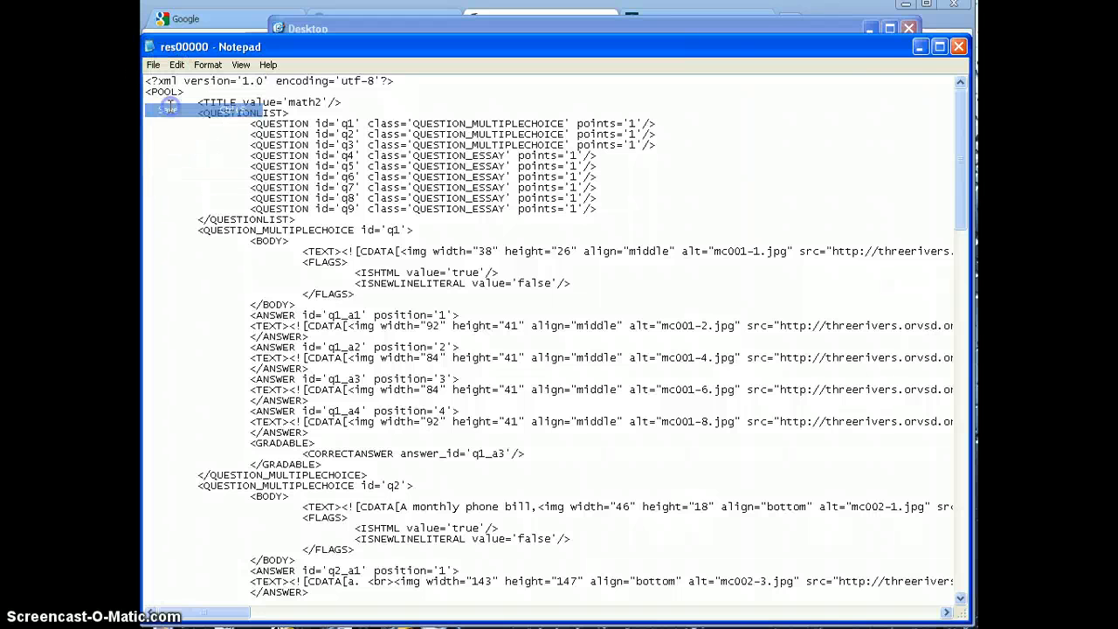
{"action": "left_click", "coordinate": [958, 47]}
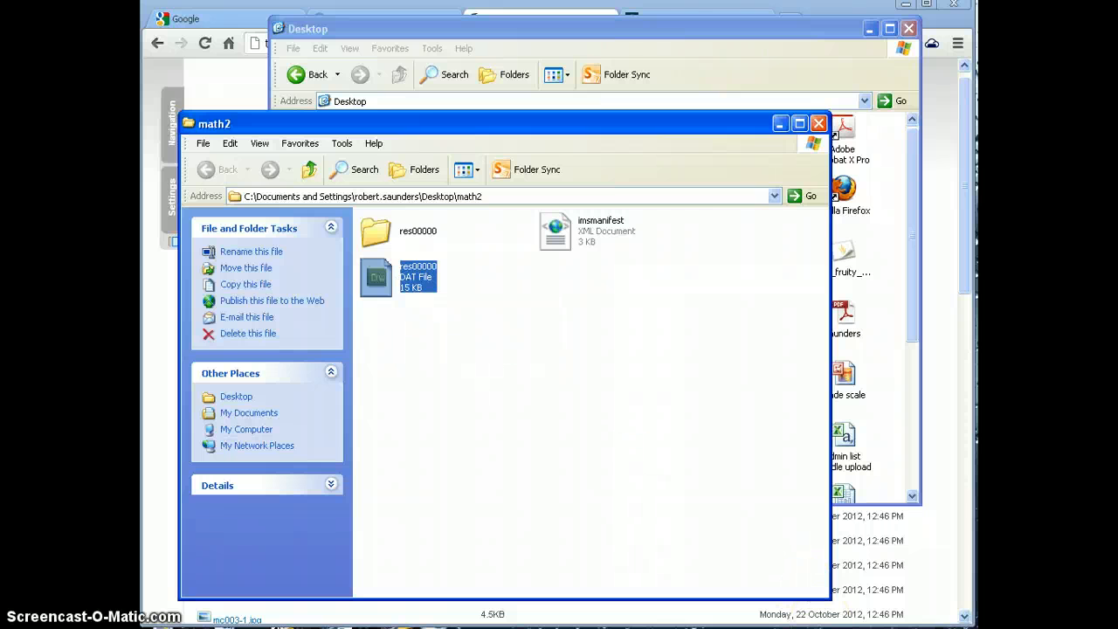
Switch back to Moodle in the browser and open the H2A1 folder in the legacy course files
{"action": "key", "text": "alt+Tab"}
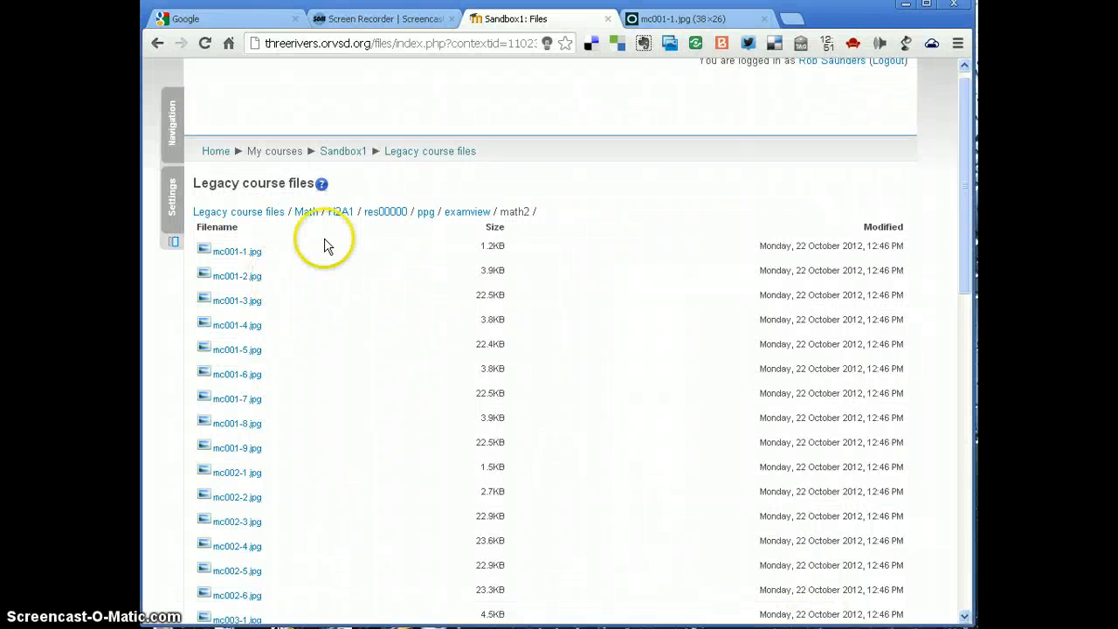
{"action": "left_click", "coordinate": [343, 213]}
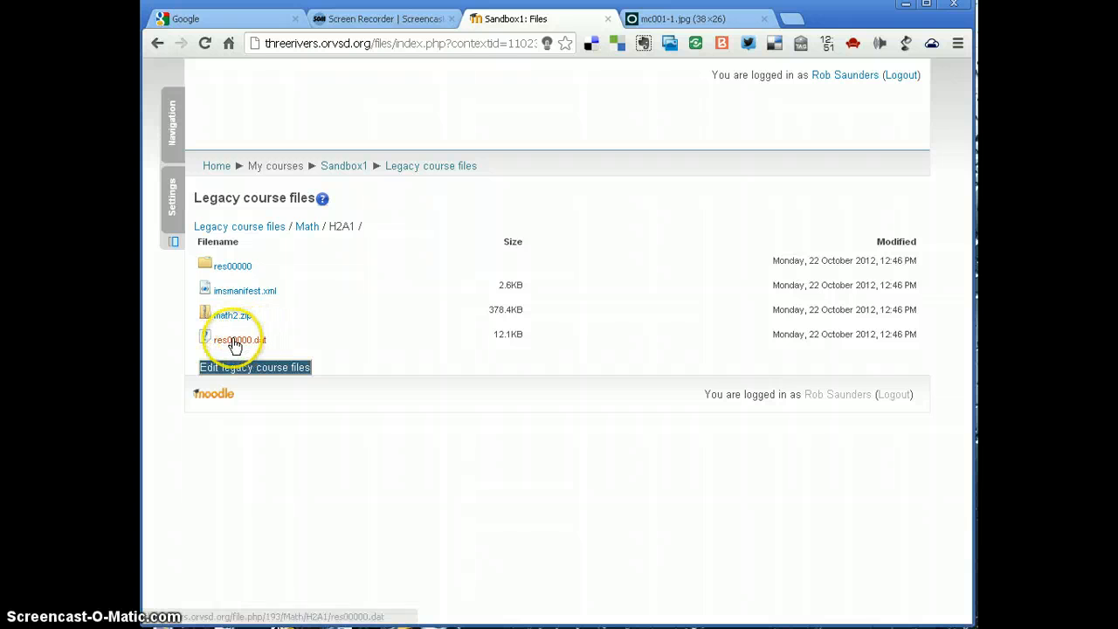
Delete the old res00000.dat from the Math/H2A1 folder of the legacy course files and save the changes
{"action": "left_click", "coordinate": [234, 342]}
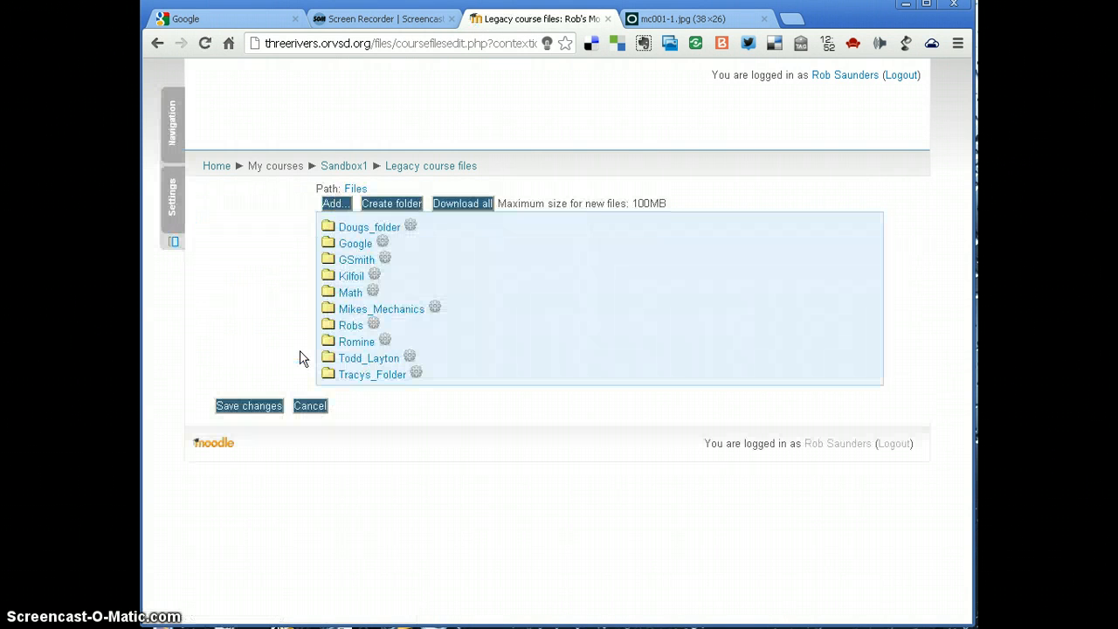
{"action": "left_click", "coordinate": [351, 293]}
{"action": "left_click", "coordinate": [354, 245]}
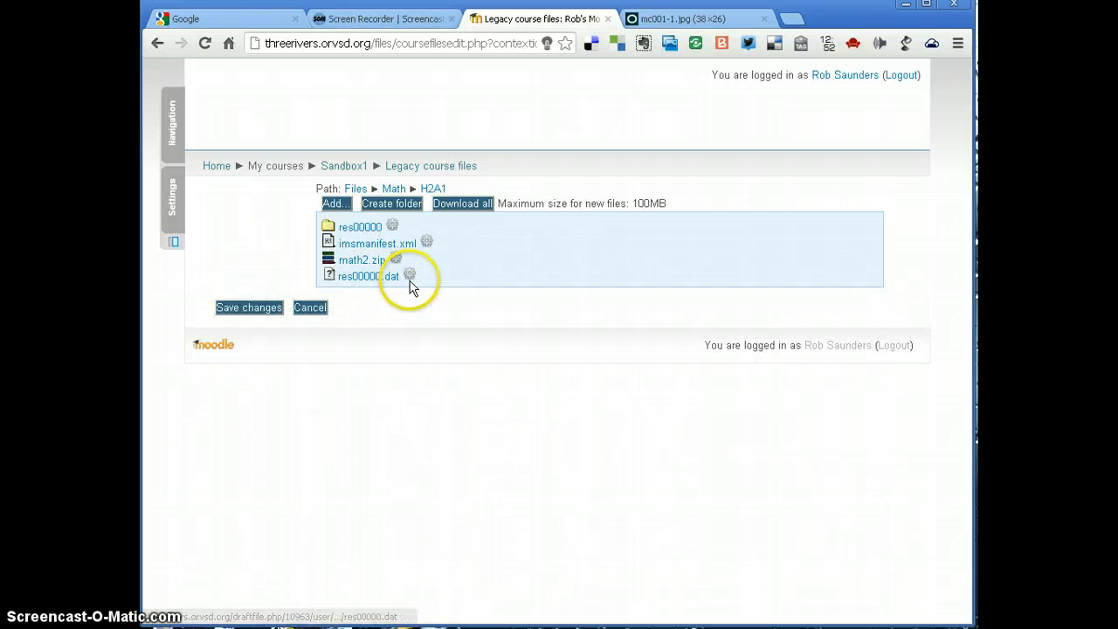
{"action": "left_click", "coordinate": [410, 277]}
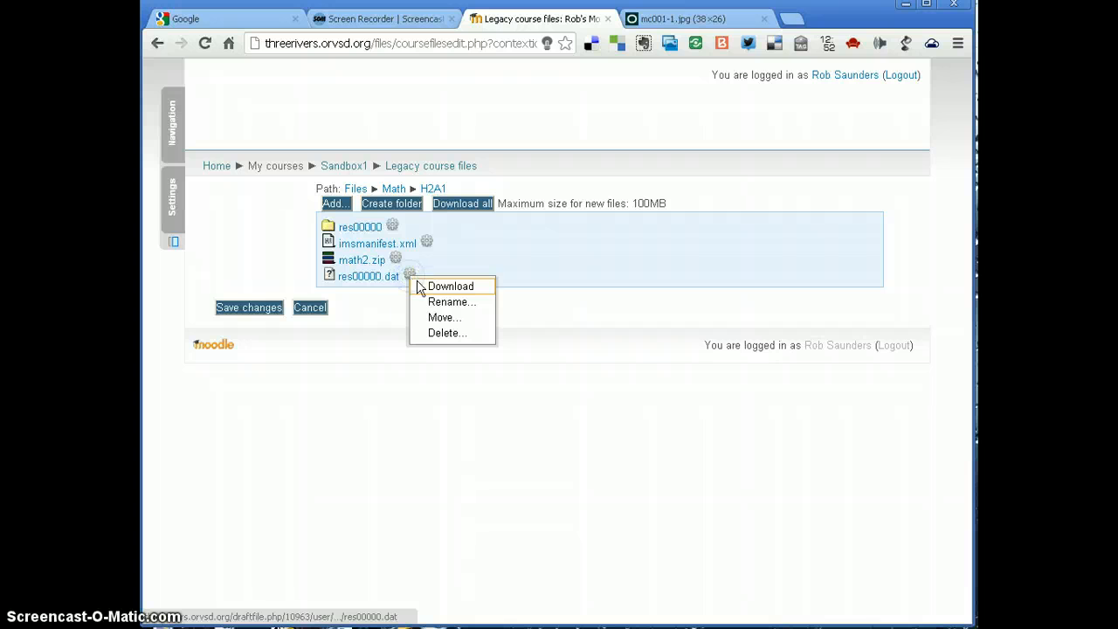
{"action": "left_click", "coordinate": [436, 320]}
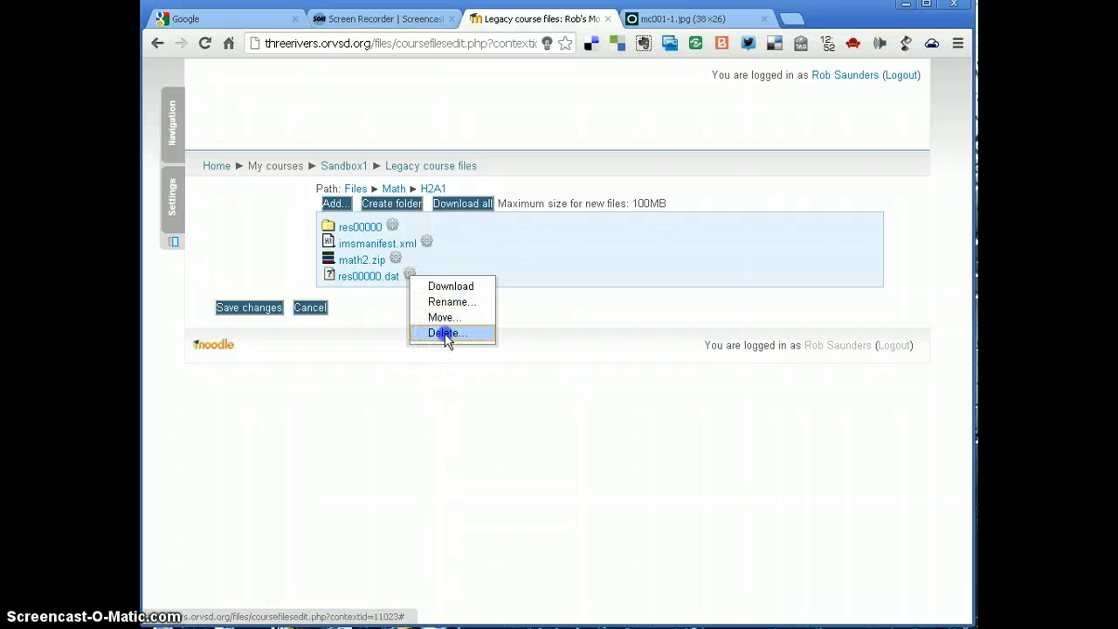
{"action": "left_click", "coordinate": [445, 332]}
{"action": "left_click", "coordinate": [661, 362]}
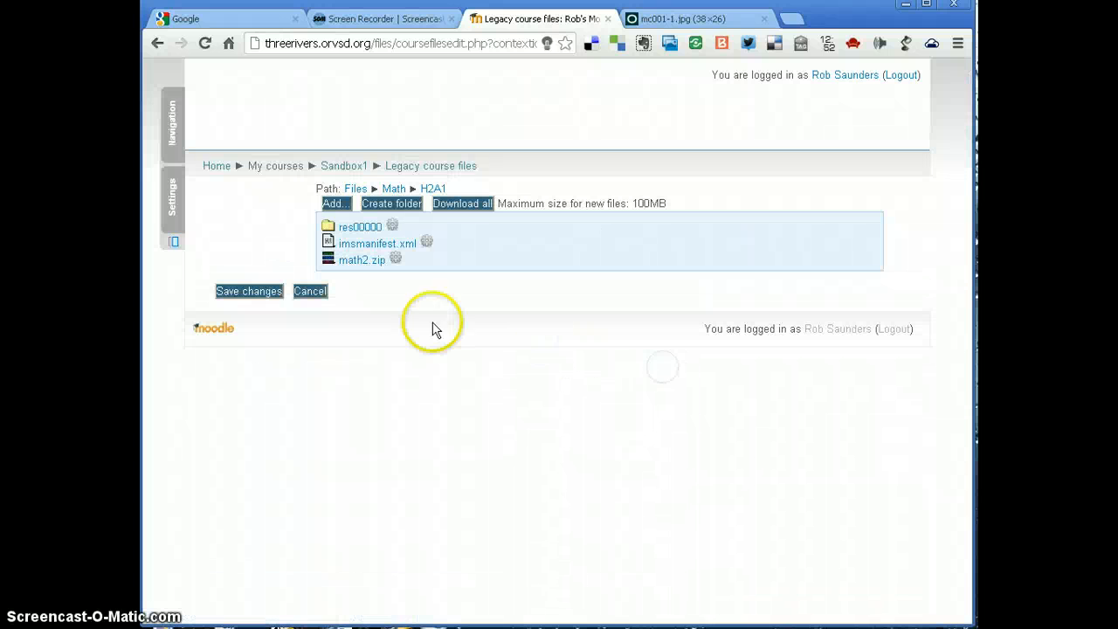
{"action": "left_click", "coordinate": [249, 292]}
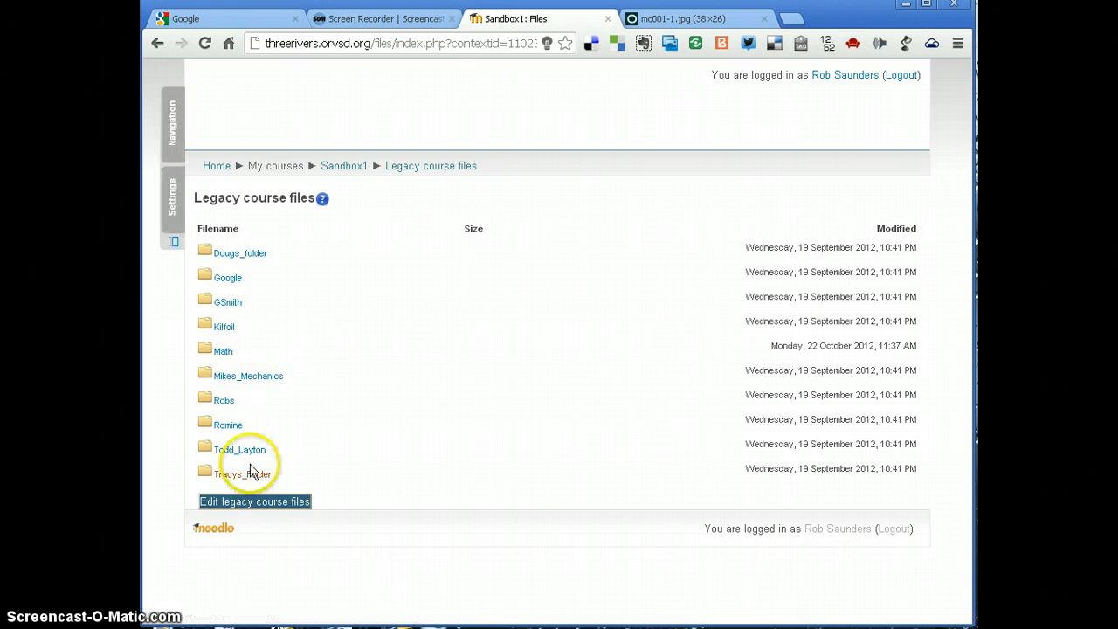
Upload the edited res00000.dat from the Desktop's math2 folder into Math/H2A1 of the legacy course files and save the changes
{"action": "left_click", "coordinate": [259, 503]}
{"action": "left_click", "coordinate": [367, 471]}
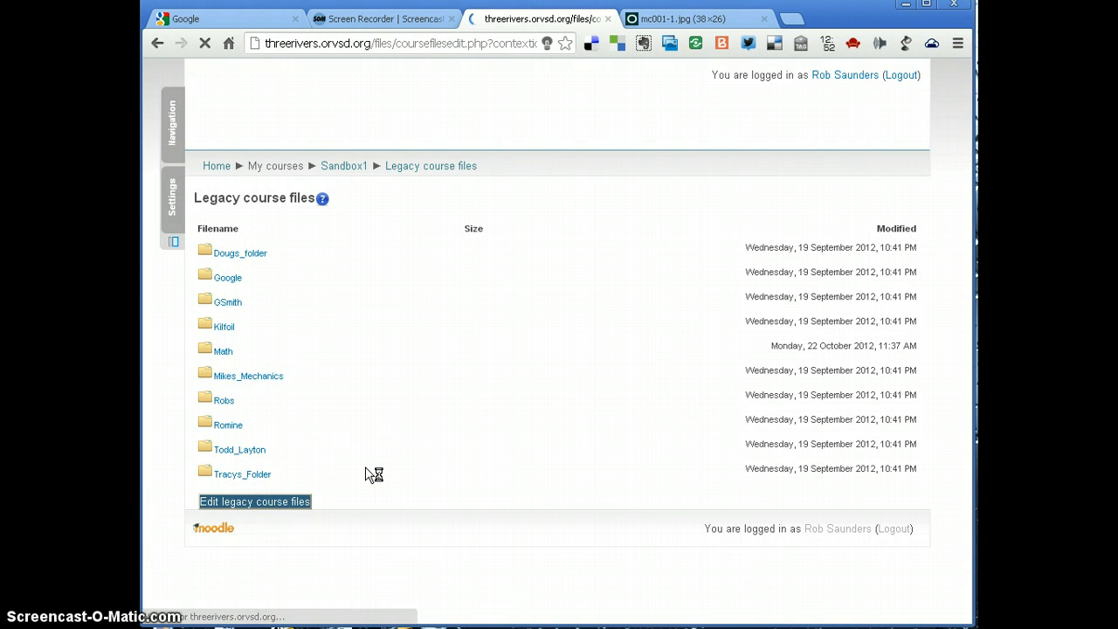
{"action": "left_click", "coordinate": [357, 294]}
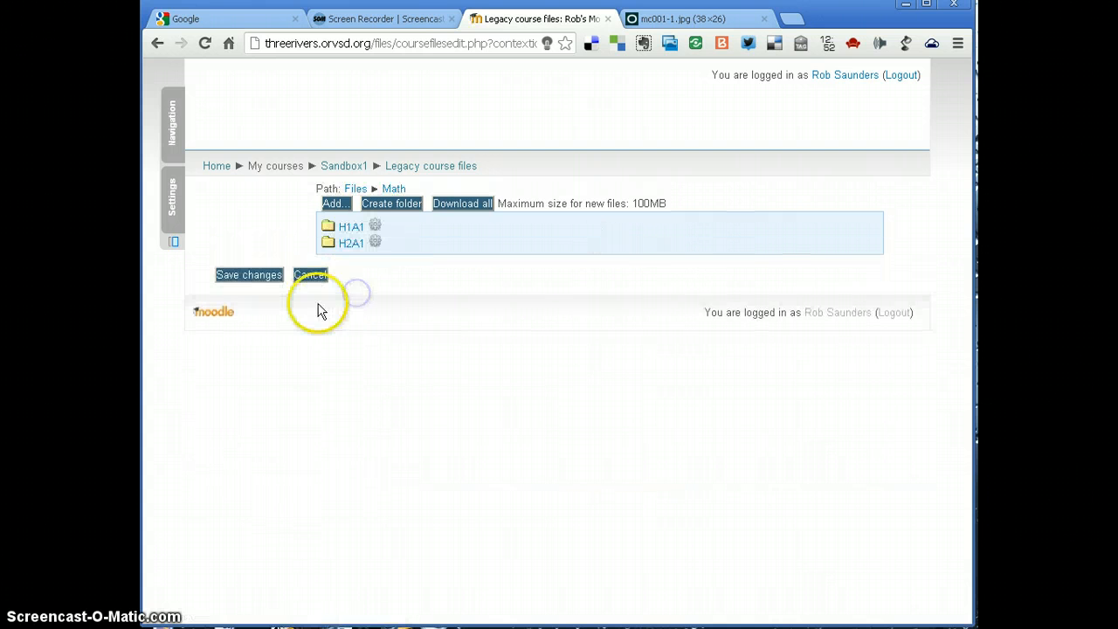
{"action": "left_click", "coordinate": [360, 242]}
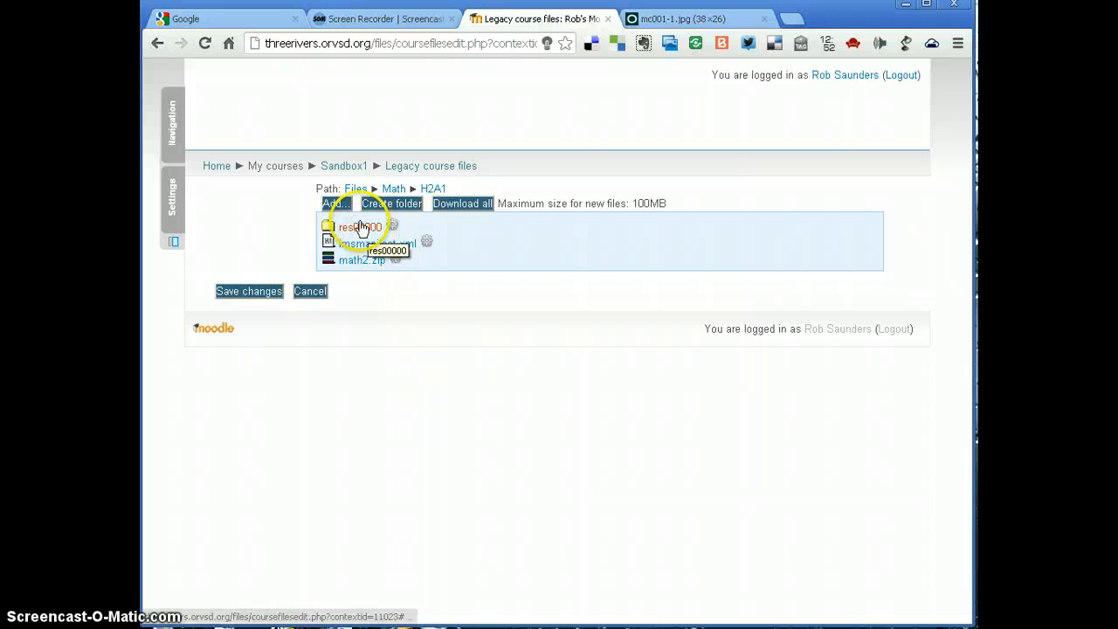
{"action": "left_click", "coordinate": [332, 203]}
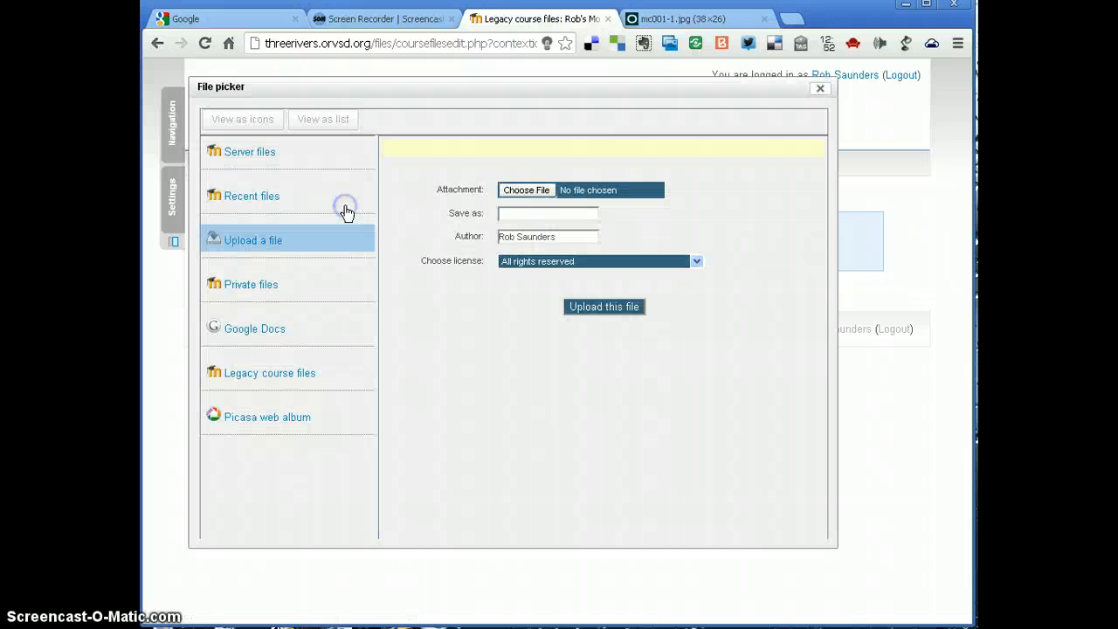
{"action": "left_click", "coordinate": [526, 193]}
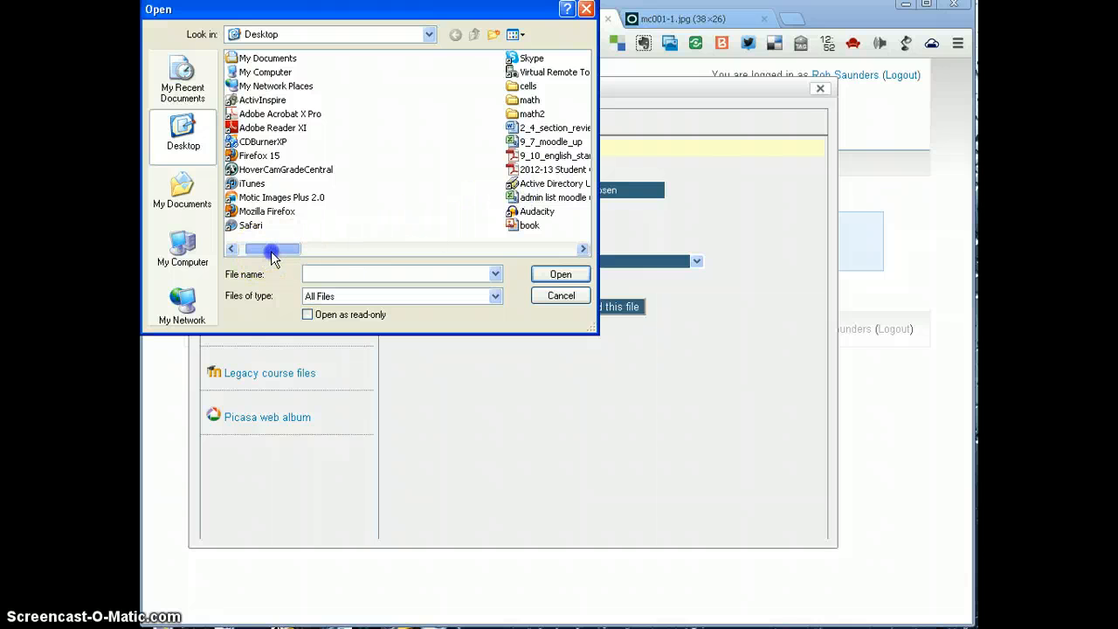
{"action": "double_click", "coordinate": [524, 114]}
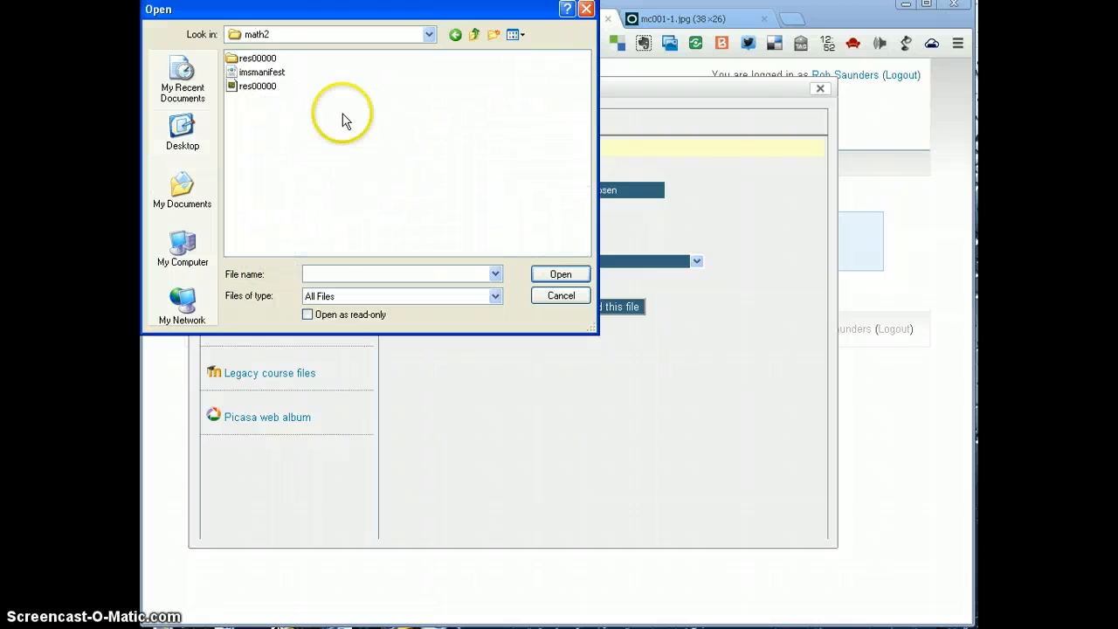
{"action": "left_click", "coordinate": [257, 87]}
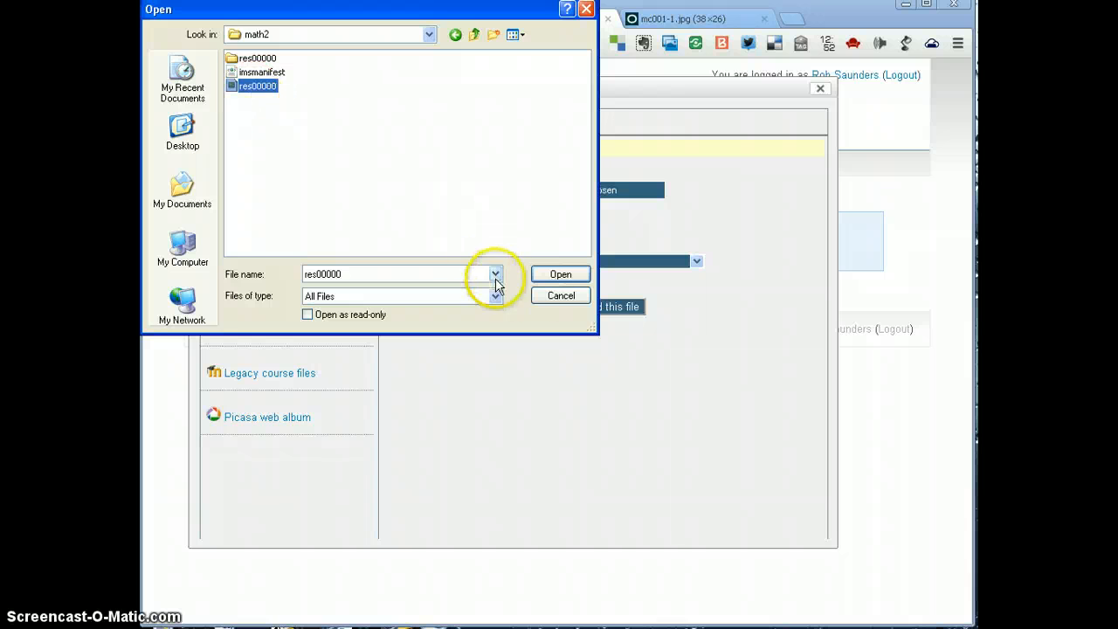
{"action": "left_click", "coordinate": [561, 275]}
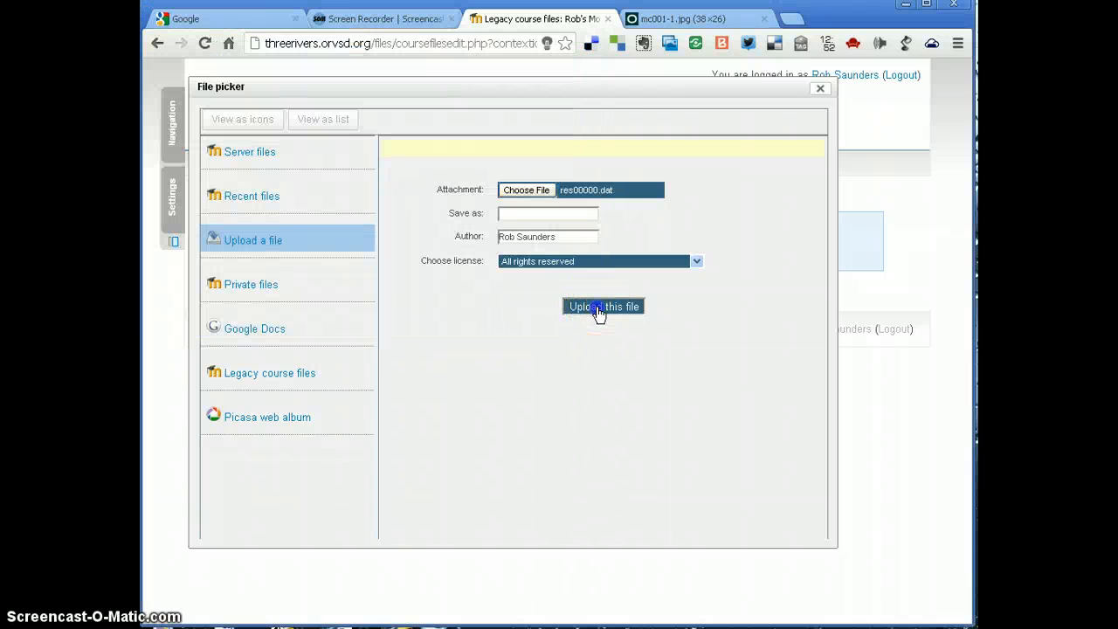
{"action": "left_click", "coordinate": [599, 307]}
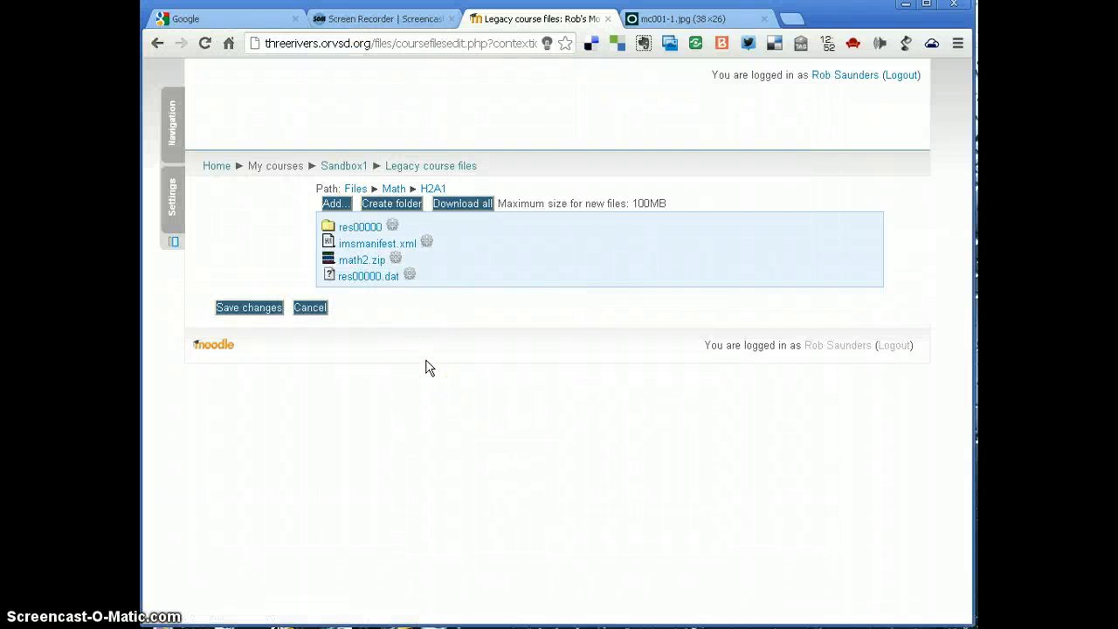
{"action": "left_click", "coordinate": [267, 309]}
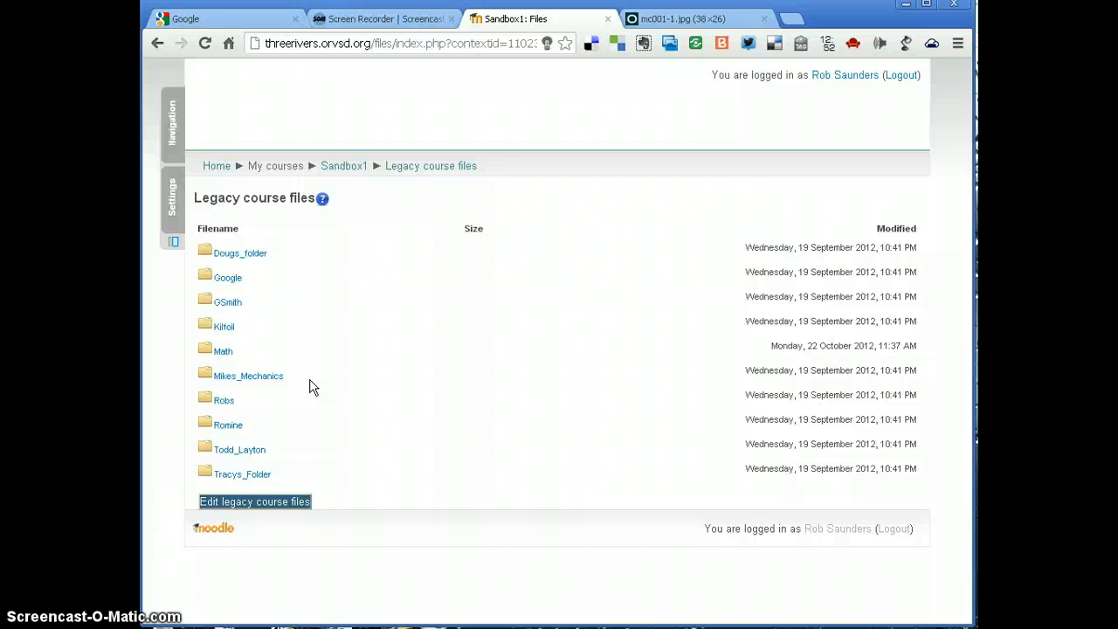
Return to the Sandbox1 course page and turn editing on
{"action": "left_click", "coordinate": [346, 166]}
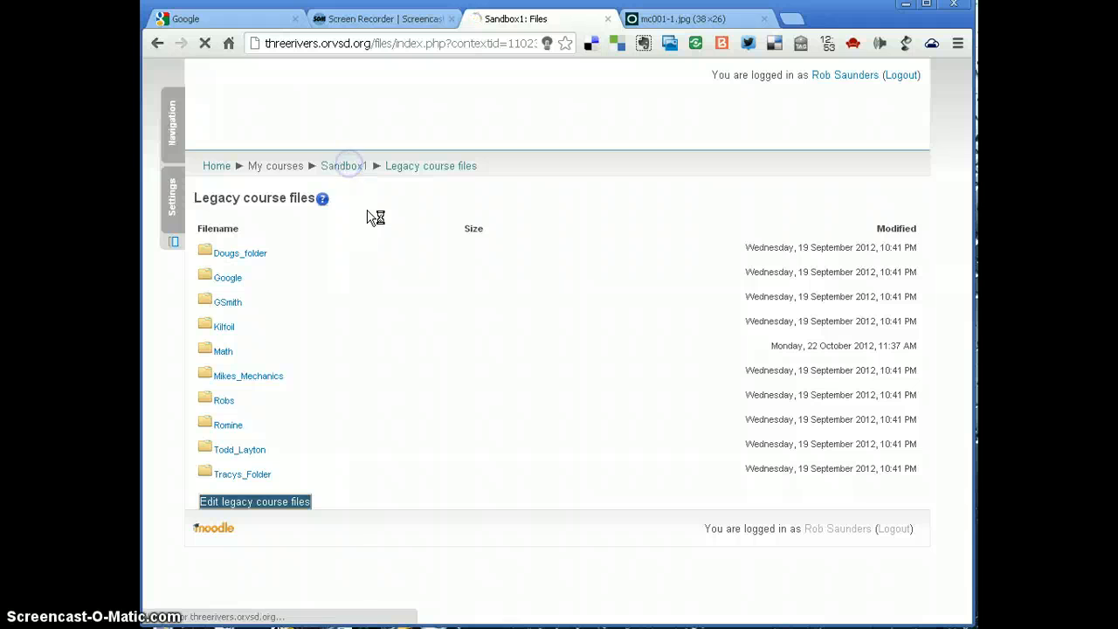
{"action": "left_click", "coordinate": [563, 372]}
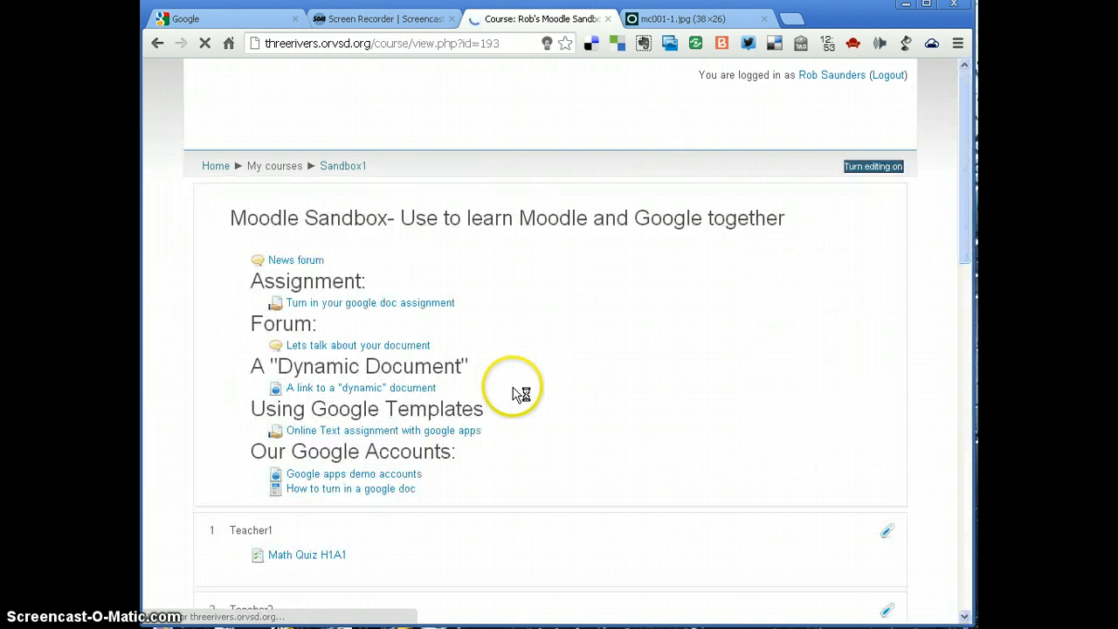
{"action": "scroll", "coordinate": [524, 389], "scroll_direction": "down", "scroll_amount": 3}
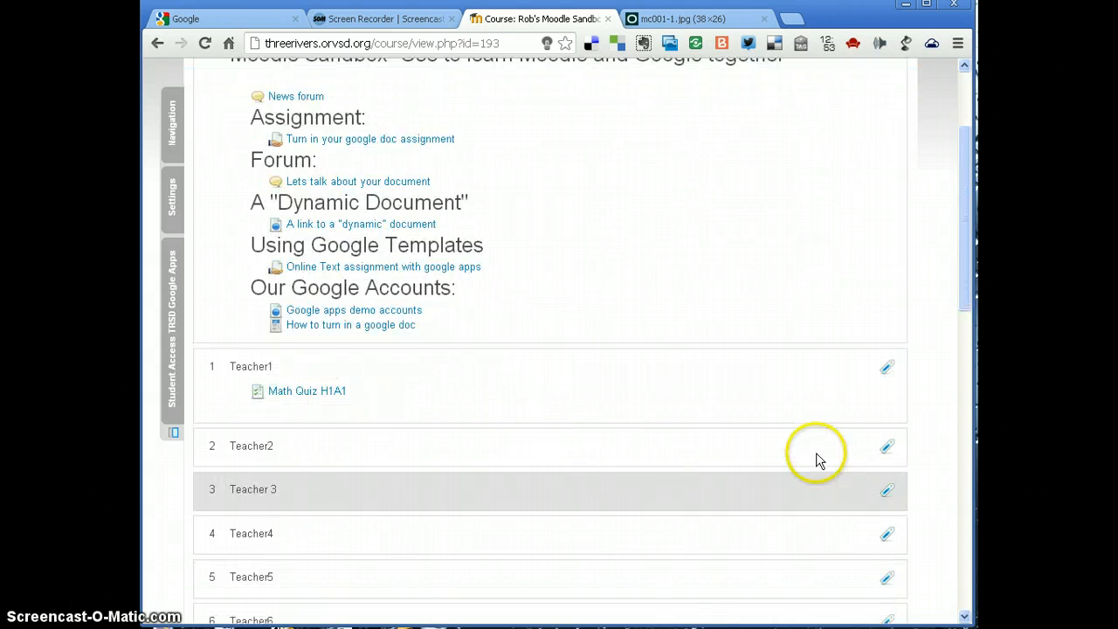
{"action": "scroll", "coordinate": [802, 388], "scroll_direction": "up", "scroll_amount": 3}
{"action": "left_click", "coordinate": [873, 166]}
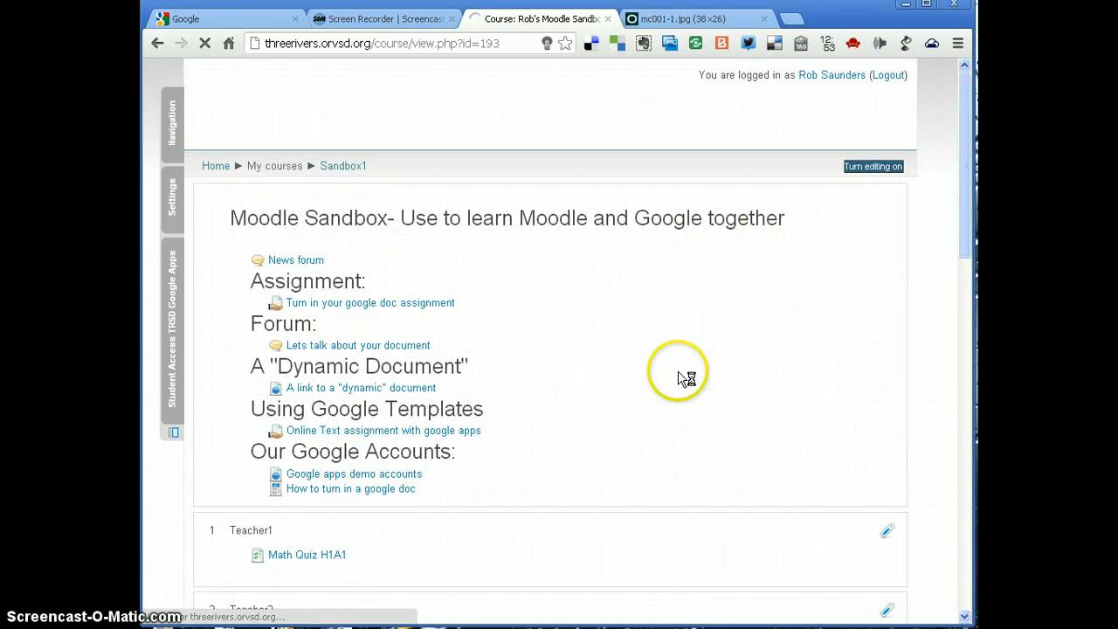
Add a new Quiz activity to topic 2 (Teacher2) and name it H2A1 Quiz
{"action": "scroll", "coordinate": [690, 377], "scroll_direction": "down", "scroll_amount": 5}
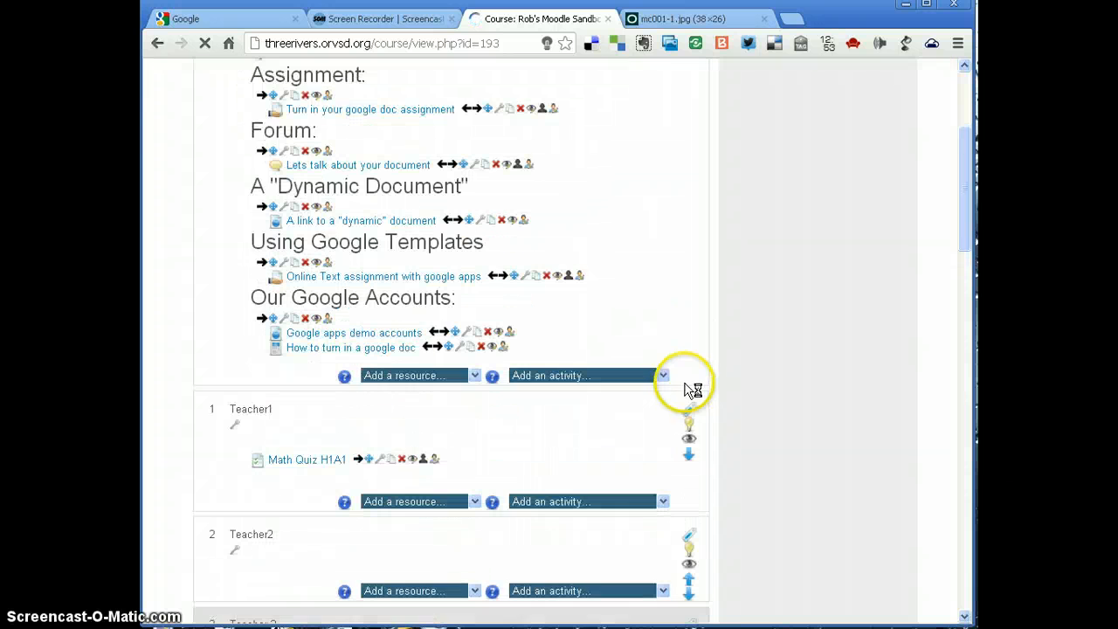
{"action": "scroll", "coordinate": [530, 524], "scroll_direction": "down", "scroll_amount": 1}
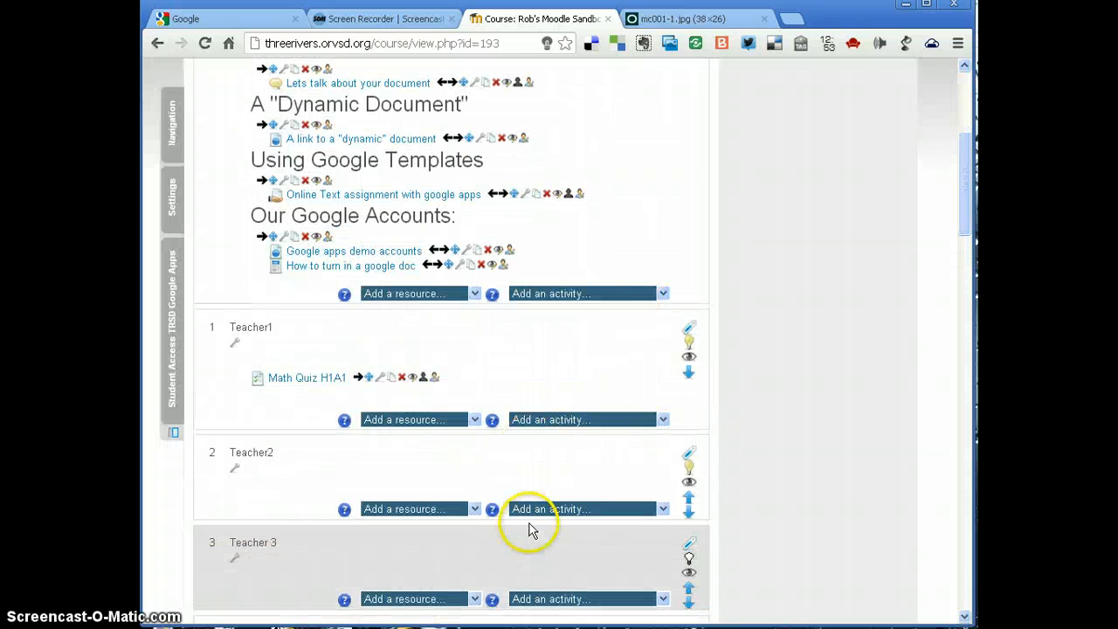
{"action": "left_click", "coordinate": [541, 509]}
{"action": "left_click", "coordinate": [528, 454]}
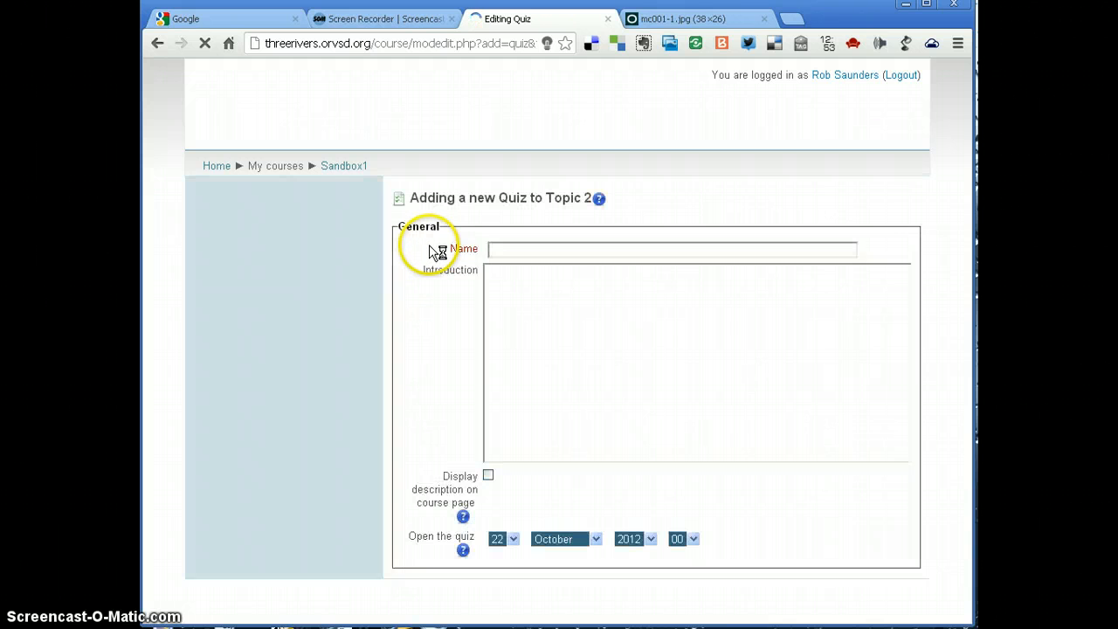
{"action": "left_click", "coordinate": [511, 252]}
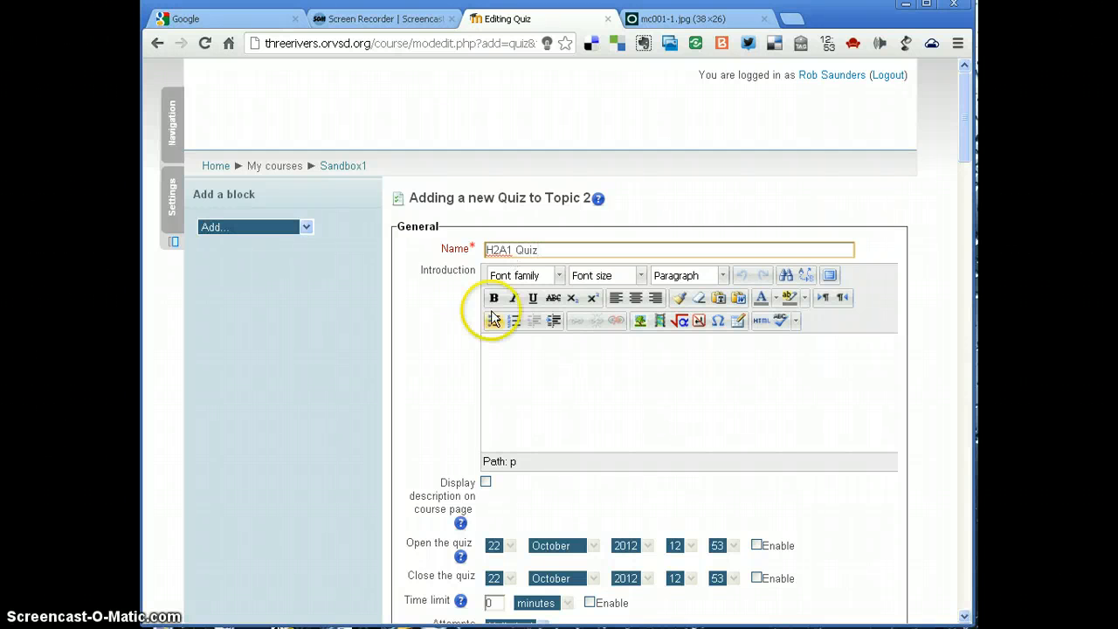
{"action": "left_click", "coordinate": [547, 356]}
Set how questions behave in the quiz to Adaptive mode
{"action": "scroll", "coordinate": [547, 358], "scroll_direction": "down", "scroll_amount": 2}
{"action": "scroll", "coordinate": [546, 358], "scroll_direction": "down", "scroll_amount": 3}
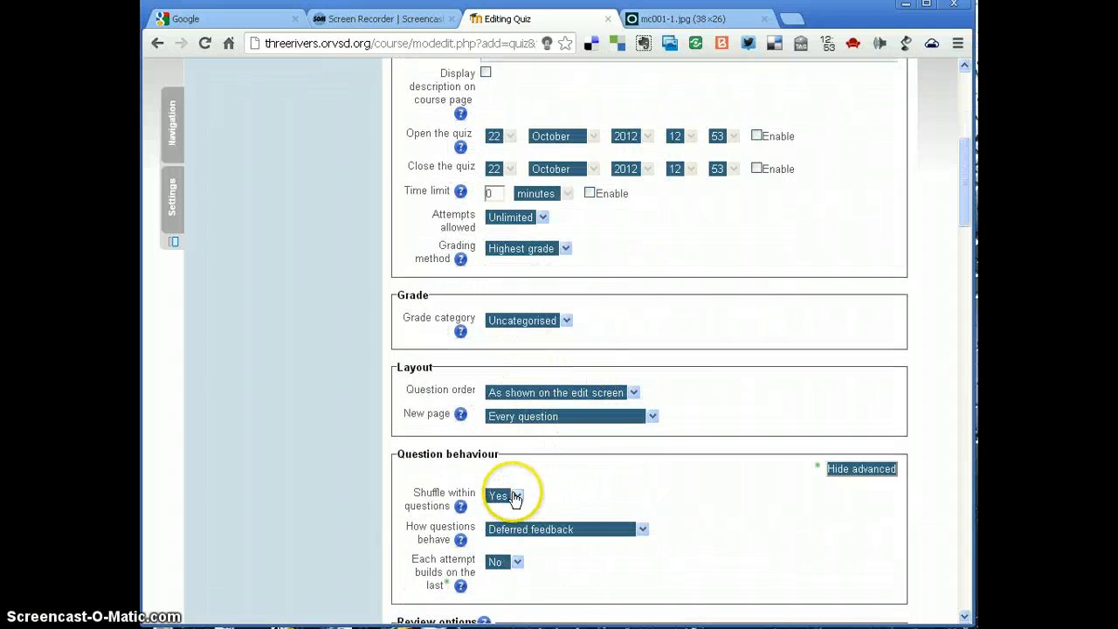
{"action": "left_click", "coordinate": [539, 527]}
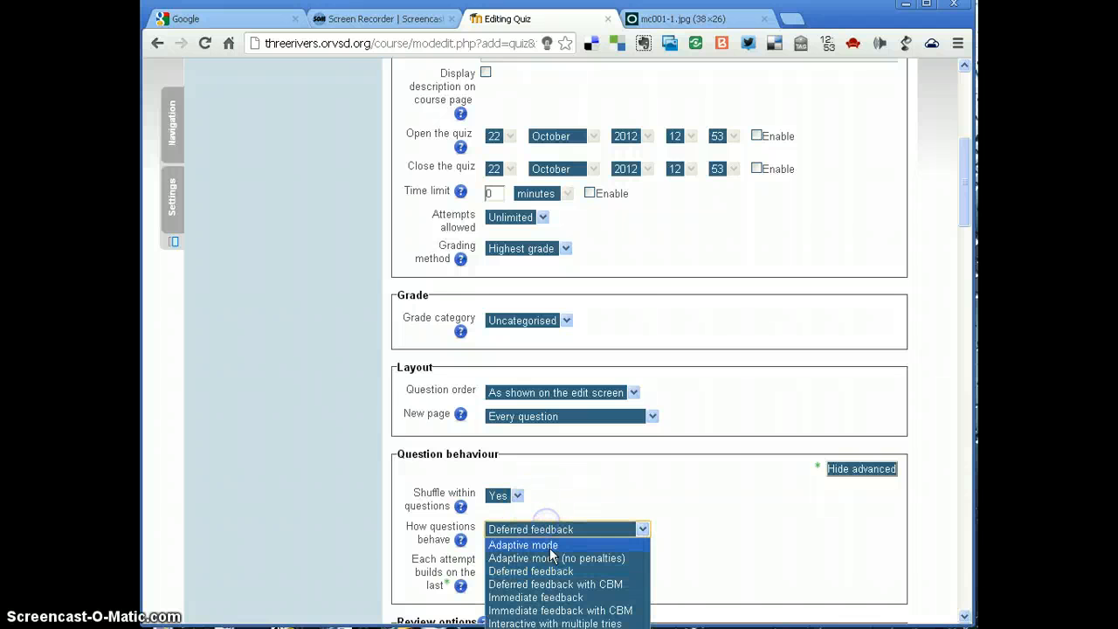
{"action": "left_click", "coordinate": [549, 543]}
Look over the remaining quiz settings, then save the quiz and return to the course
{"action": "scroll", "coordinate": [674, 518], "scroll_direction": "down", "scroll_amount": 5}
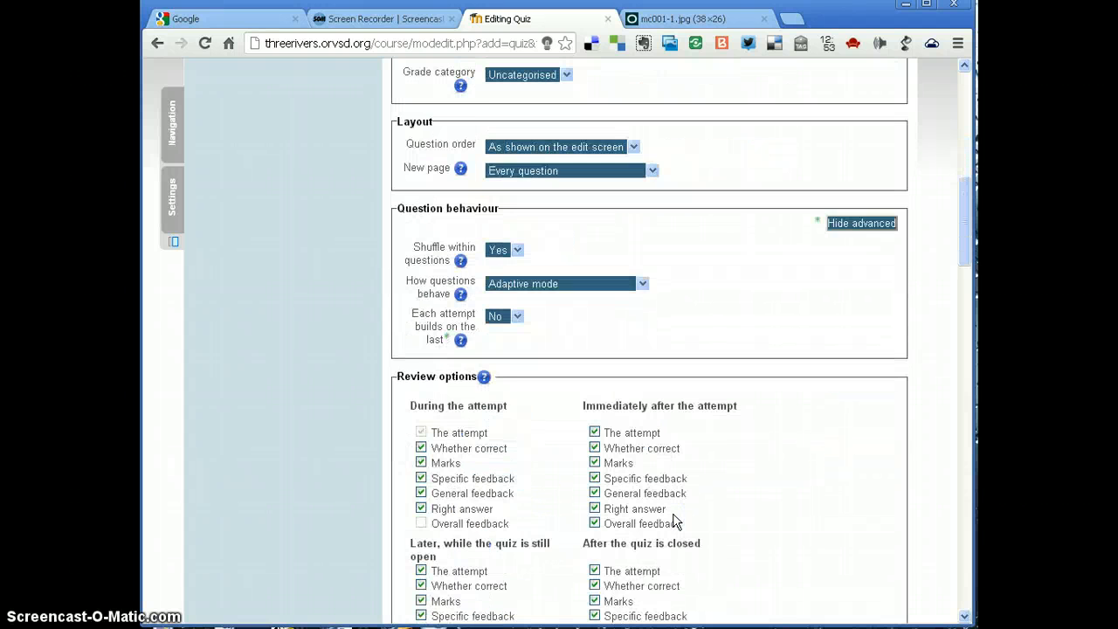
{"action": "scroll", "coordinate": [673, 521], "scroll_direction": "up", "scroll_amount": 3}
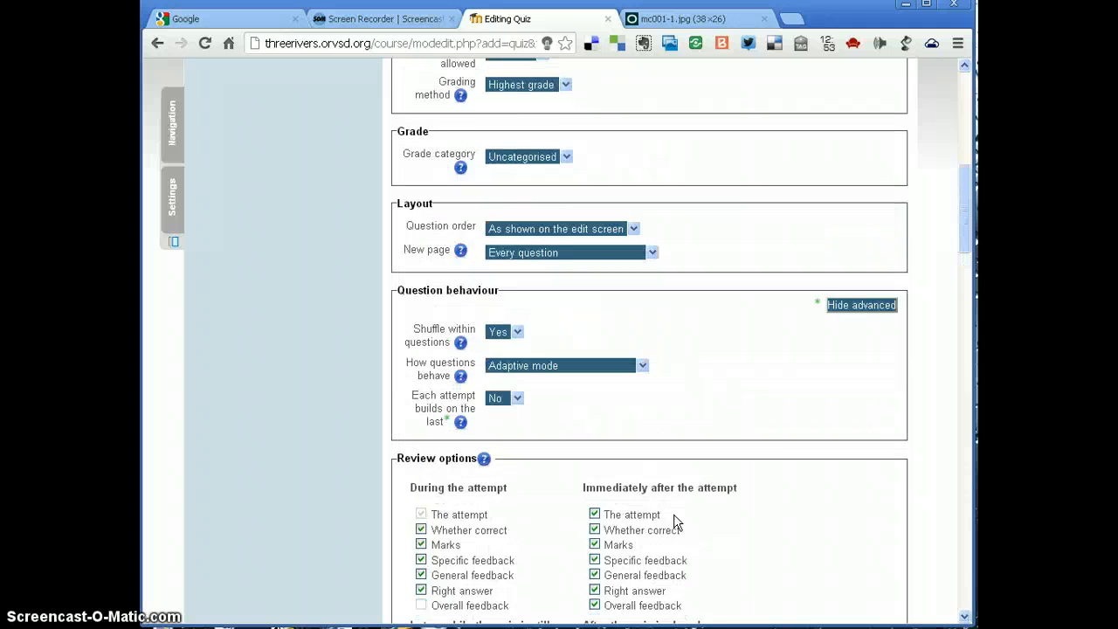
{"action": "scroll", "coordinate": [673, 521], "scroll_direction": "up", "scroll_amount": 5}
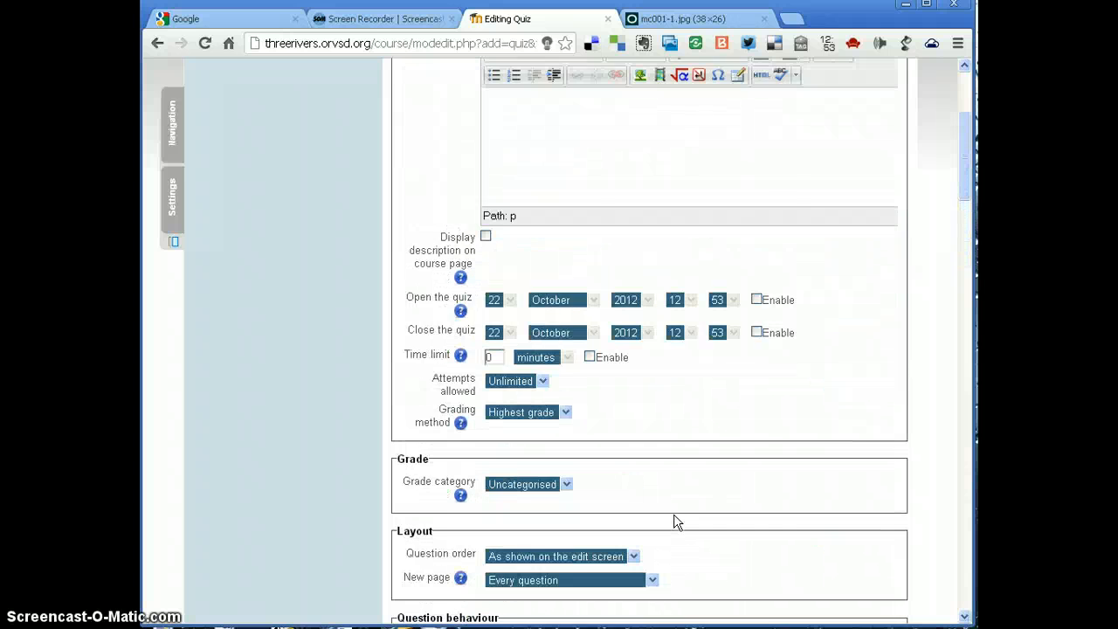
{"action": "left_click", "coordinate": [668, 523]}
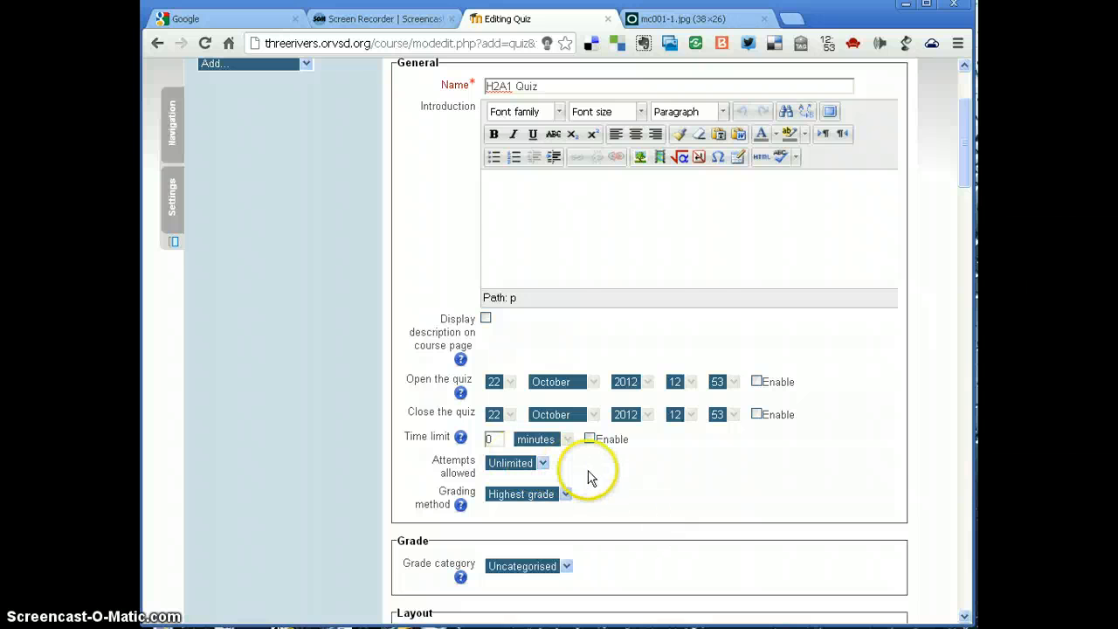
{"action": "scroll", "coordinate": [594, 482], "scroll_direction": "down", "scroll_amount": 1}
{"action": "scroll", "coordinate": [594, 482], "scroll_direction": "down", "scroll_amount": 4}
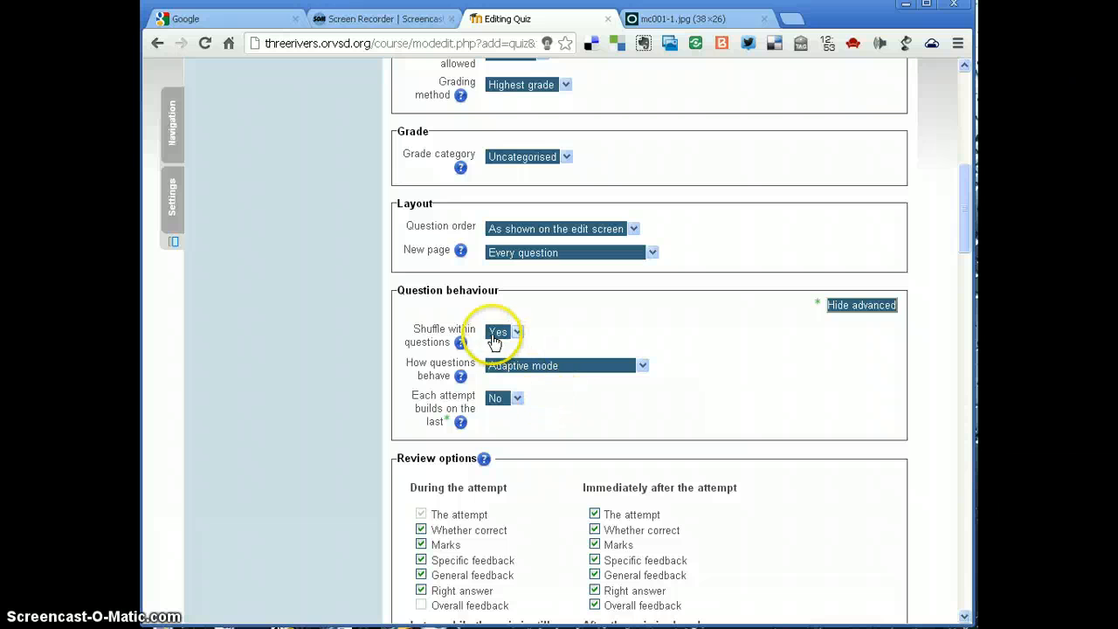
{"action": "scroll", "coordinate": [591, 463], "scroll_direction": "down", "scroll_amount": 1}
{"action": "scroll", "coordinate": [591, 463], "scroll_direction": "down", "scroll_amount": 8}
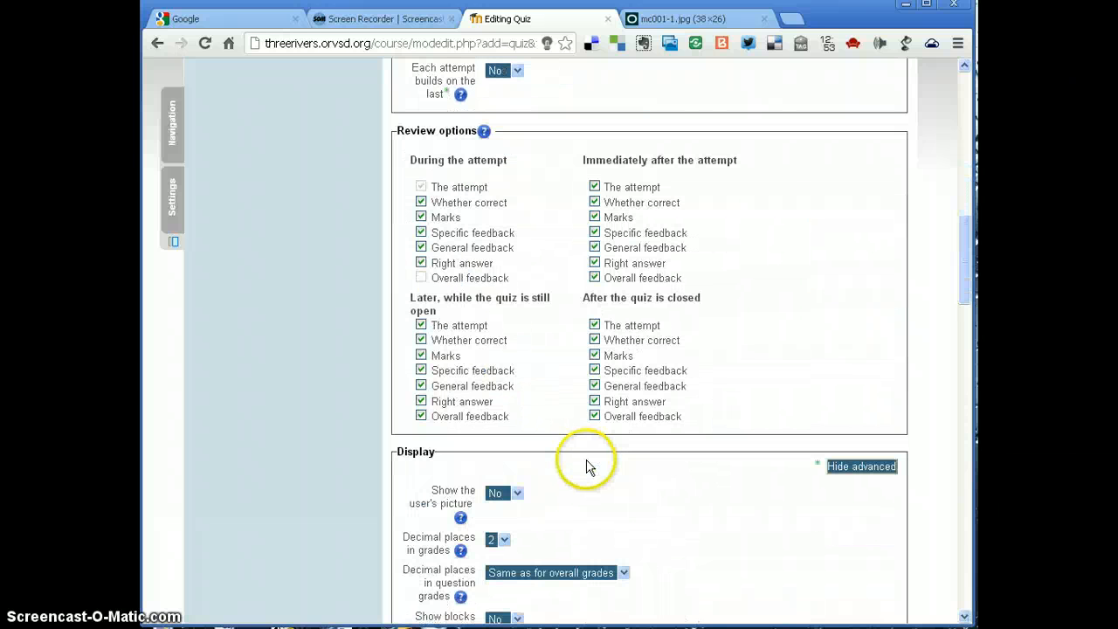
{"action": "scroll", "coordinate": [587, 467], "scroll_direction": "down", "scroll_amount": 5}
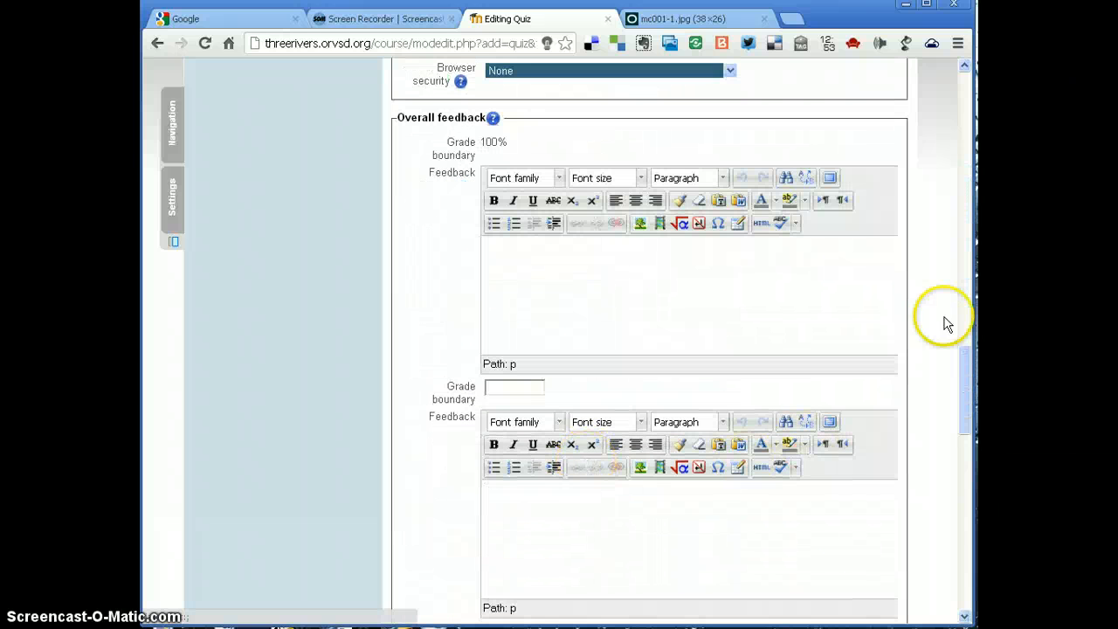
{"action": "left_click_drag", "start_coordinate": [961, 362], "coordinate": [960, 562]}
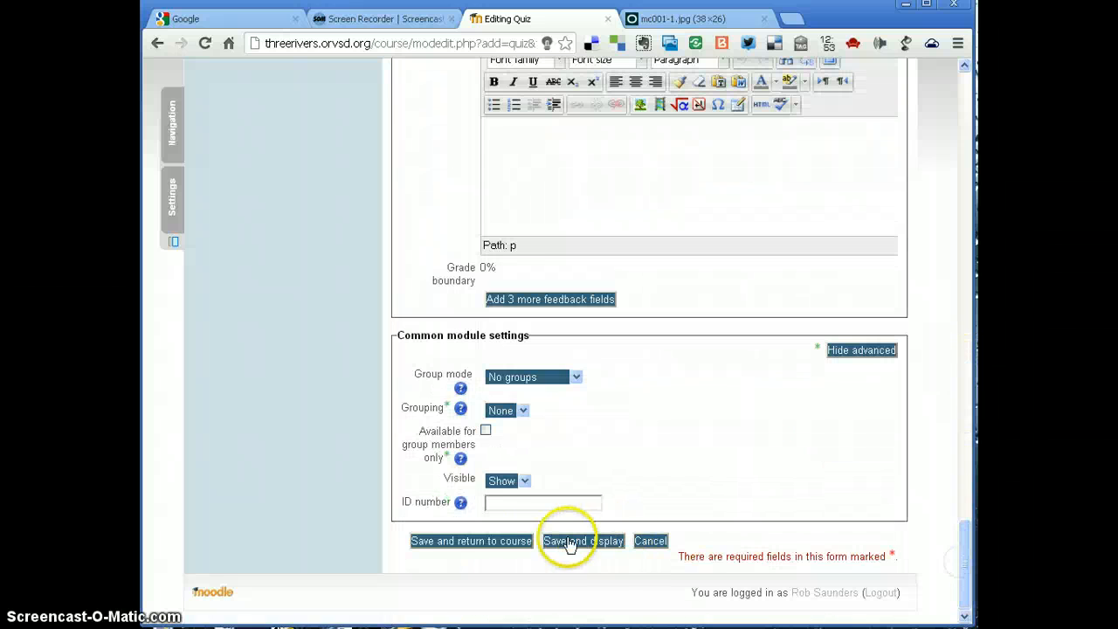
{"action": "left_click", "coordinate": [483, 541]}
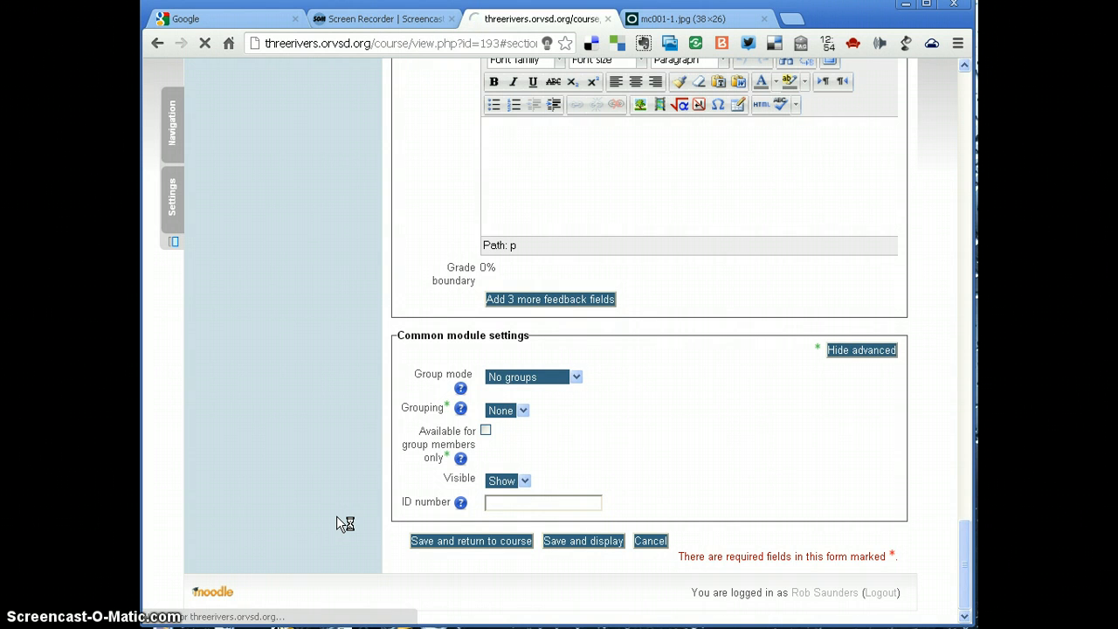
Open the H2A1 Quiz in topic 2 and go to the import form of its question bank
{"action": "scroll", "coordinate": [410, 485], "scroll_direction": "down", "scroll_amount": 3}
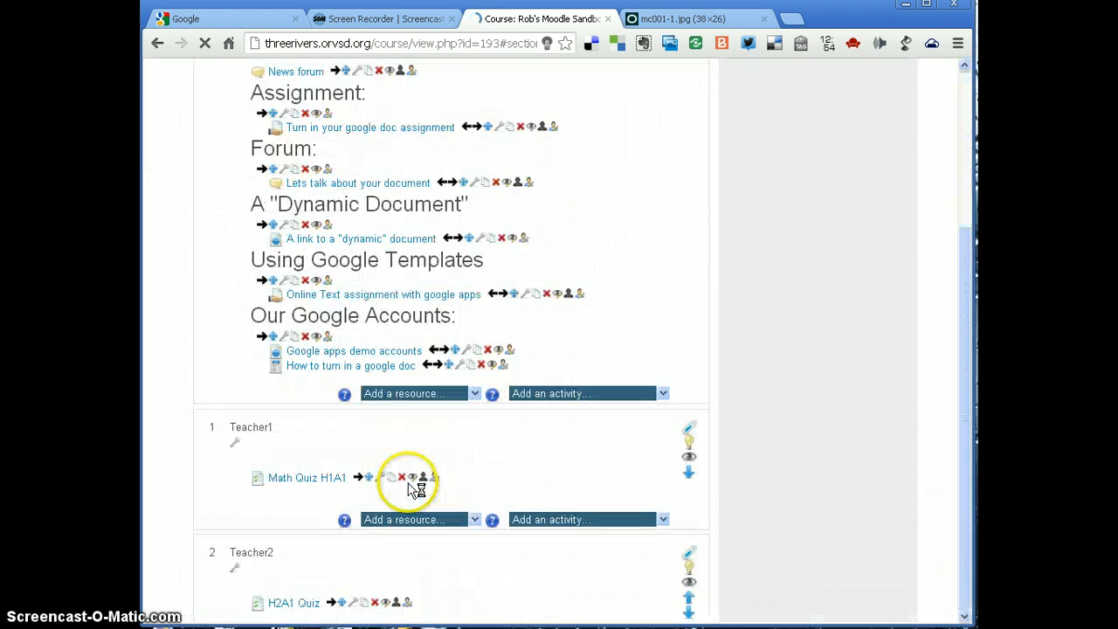
{"action": "scroll", "coordinate": [392, 494], "scroll_direction": "down", "scroll_amount": 1}
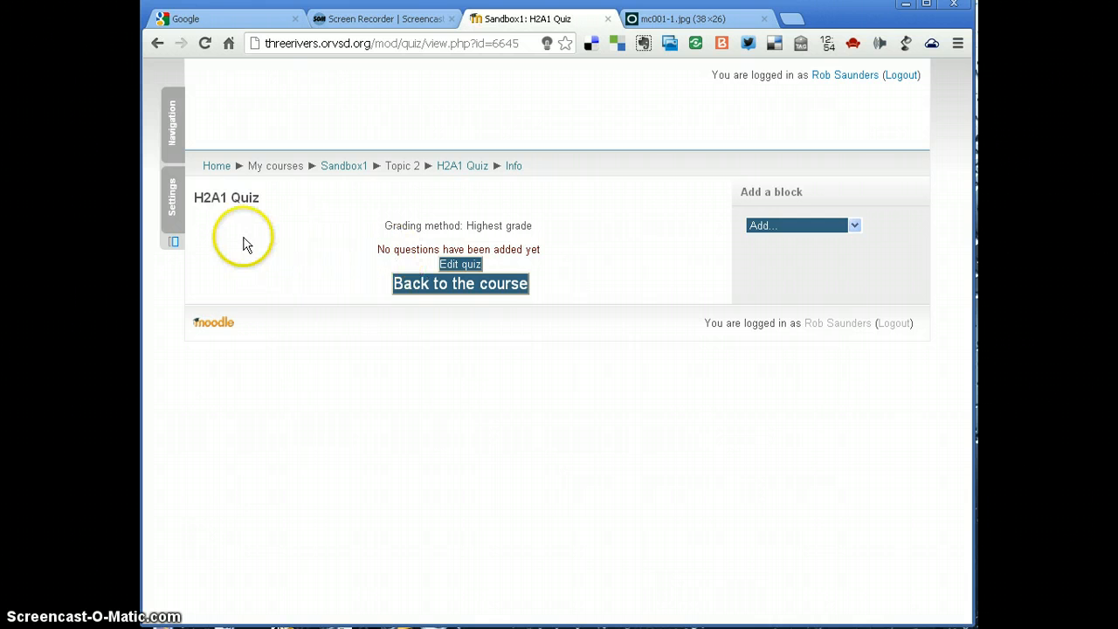
{"action": "left_click", "coordinate": [174, 208]}
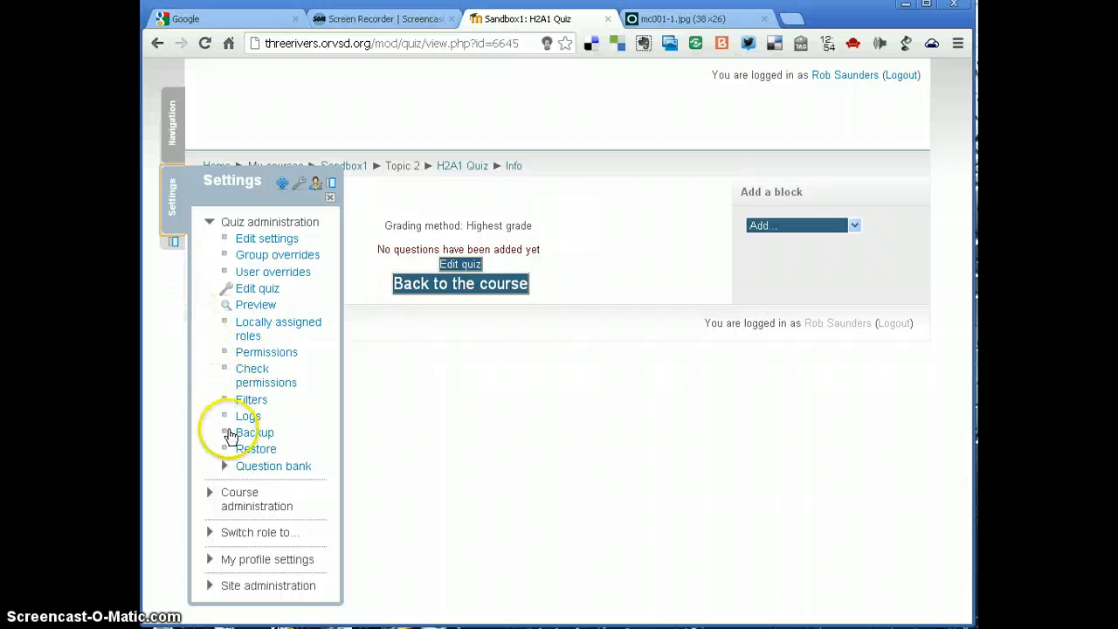
{"action": "left_click", "coordinate": [222, 466]}
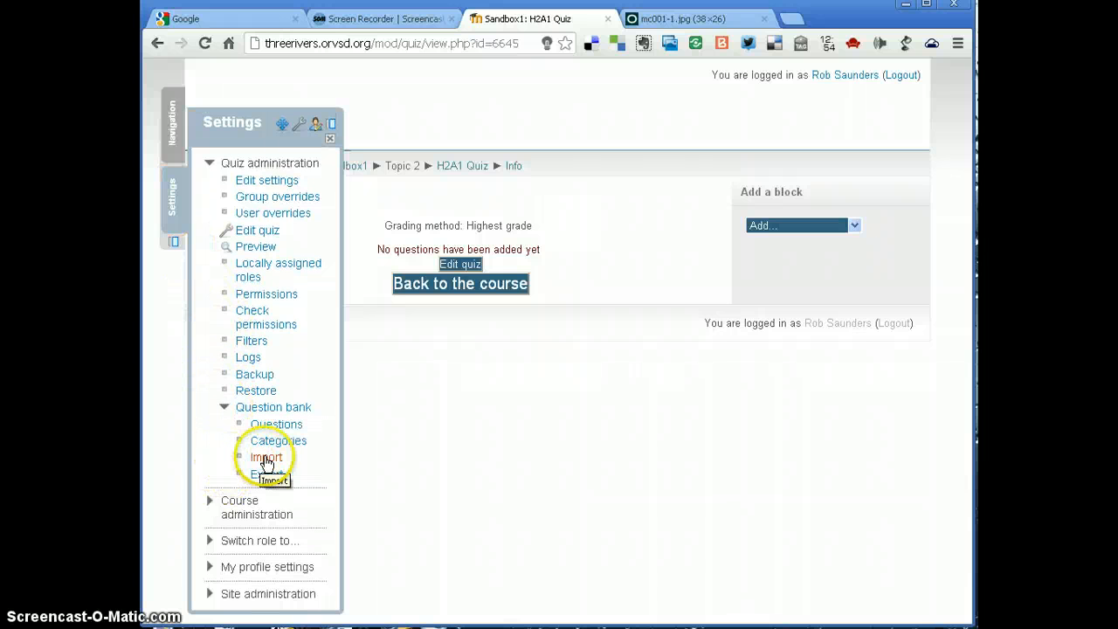
{"action": "left_click", "coordinate": [265, 458]}
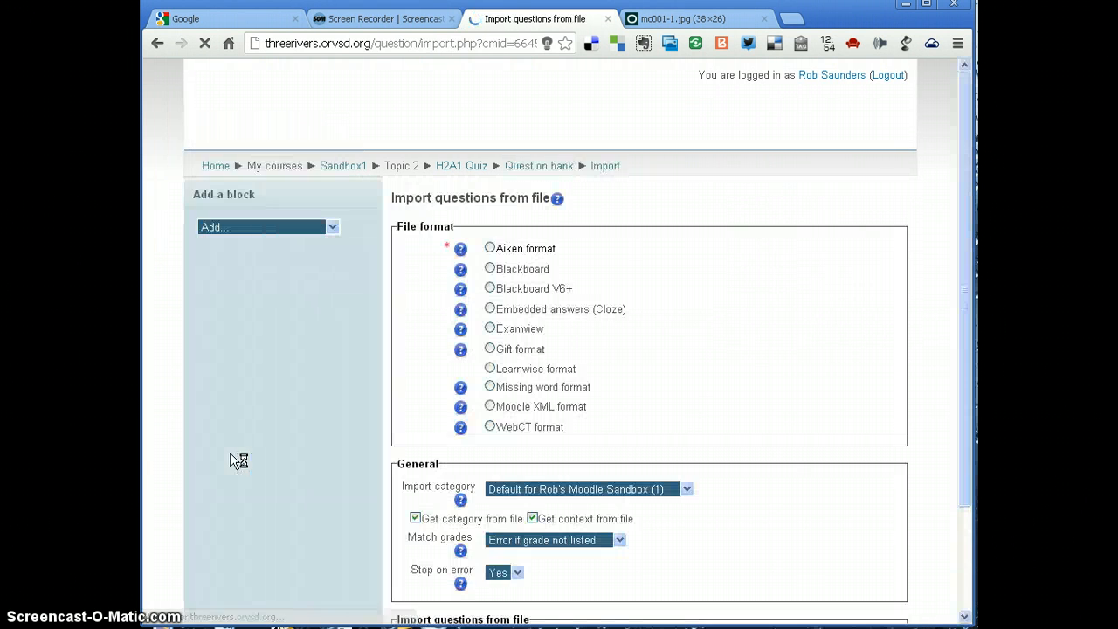
Set the import file format to Blackboard and the import category to Default for H2A1 Quiz
{"action": "left_click", "coordinate": [490, 268]}
{"action": "scroll", "coordinate": [632, 367], "scroll_direction": "down", "scroll_amount": 1}
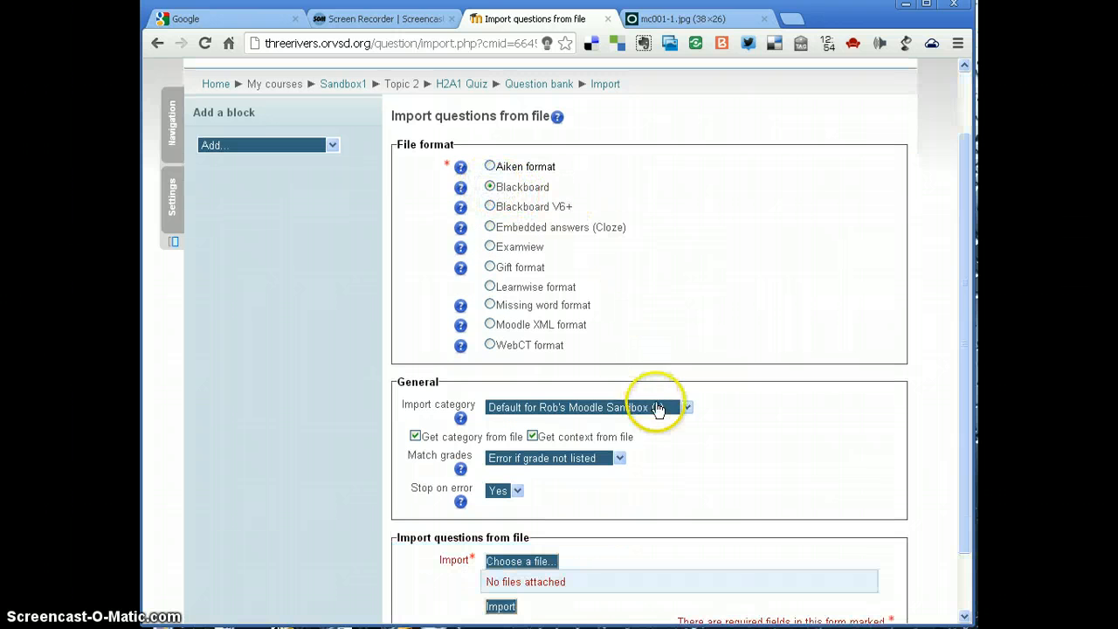
{"action": "left_click", "coordinate": [659, 409]}
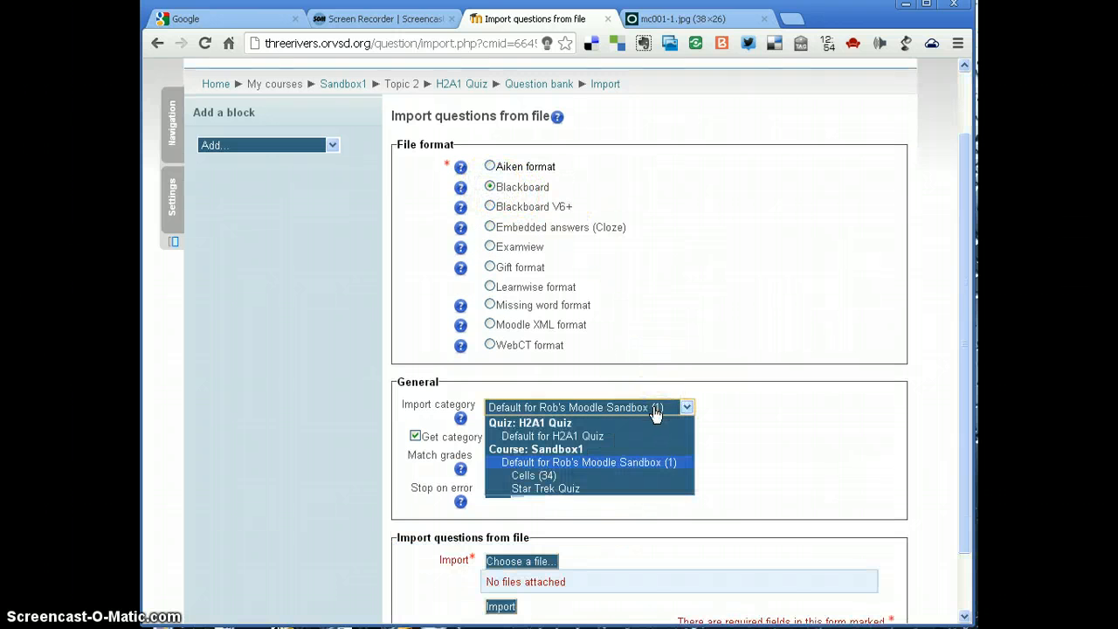
{"action": "left_click", "coordinate": [555, 437]}
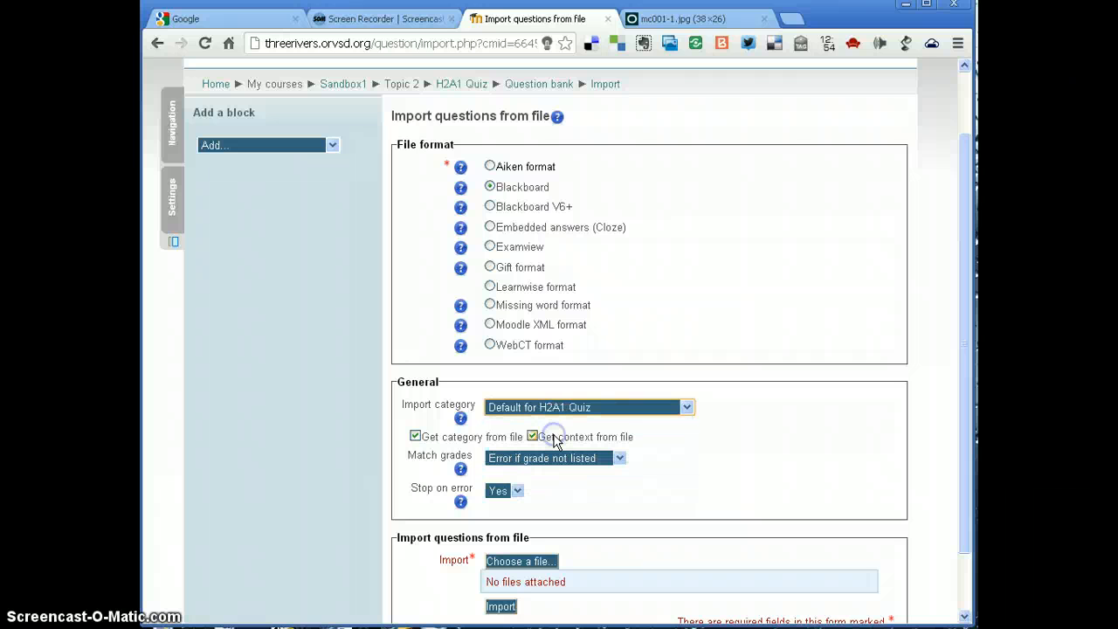
{"action": "left_click", "coordinate": [610, 445]}
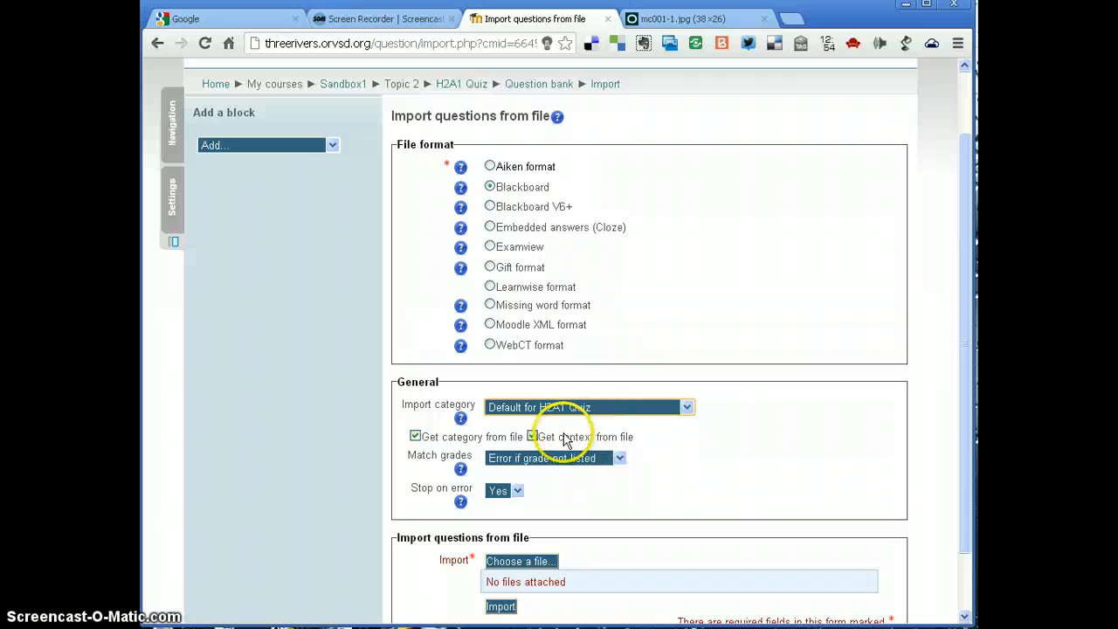
Attach res00000.dat from the Math/H2A1 folder of the legacy course files and import its questions
{"action": "scroll", "coordinate": [684, 471], "scroll_direction": "down", "scroll_amount": 2}
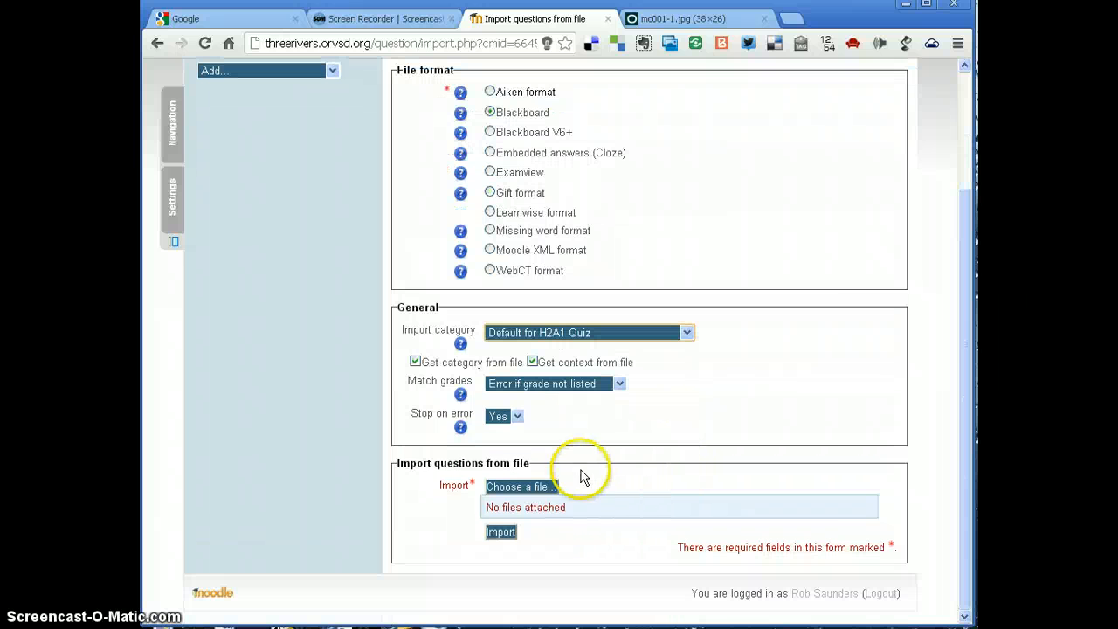
{"action": "left_click", "coordinate": [539, 486]}
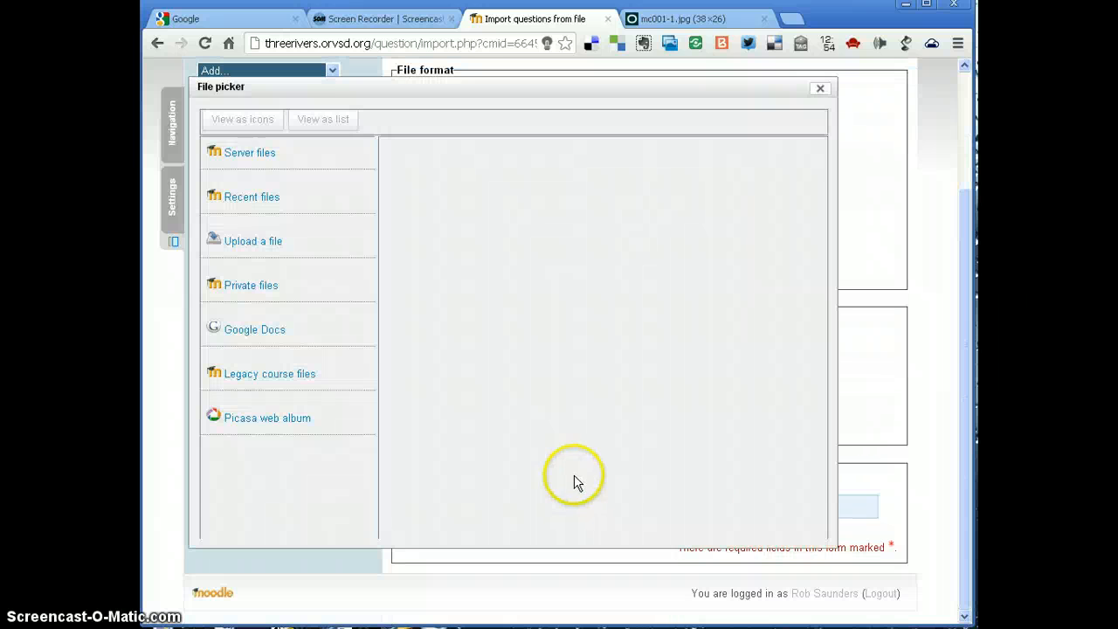
{"action": "left_click", "coordinate": [267, 376]}
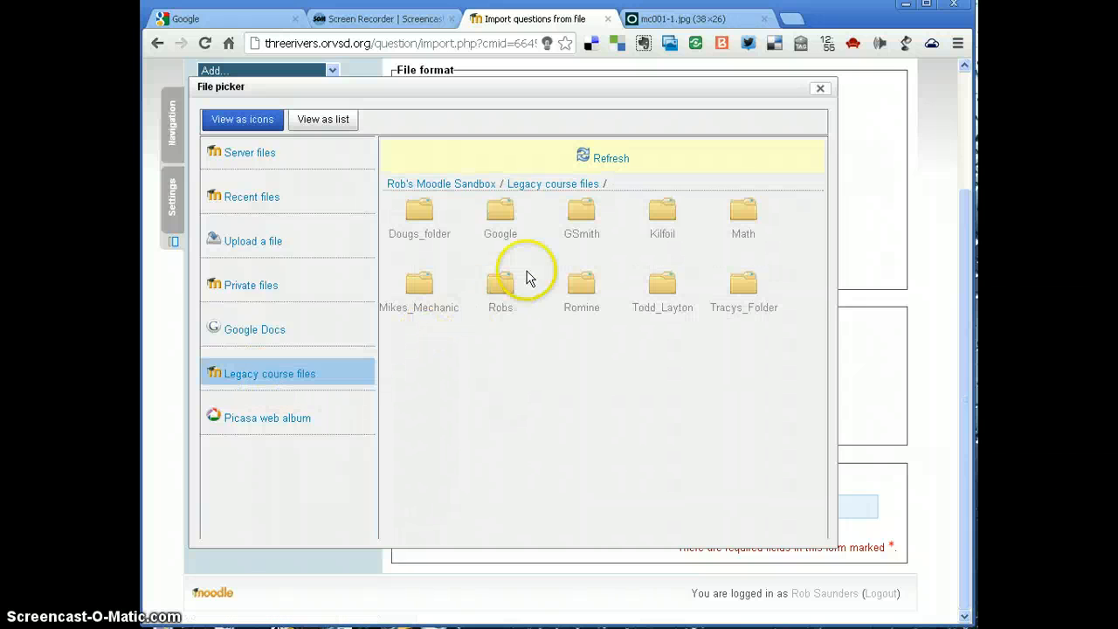
{"action": "left_click", "coordinate": [741, 216]}
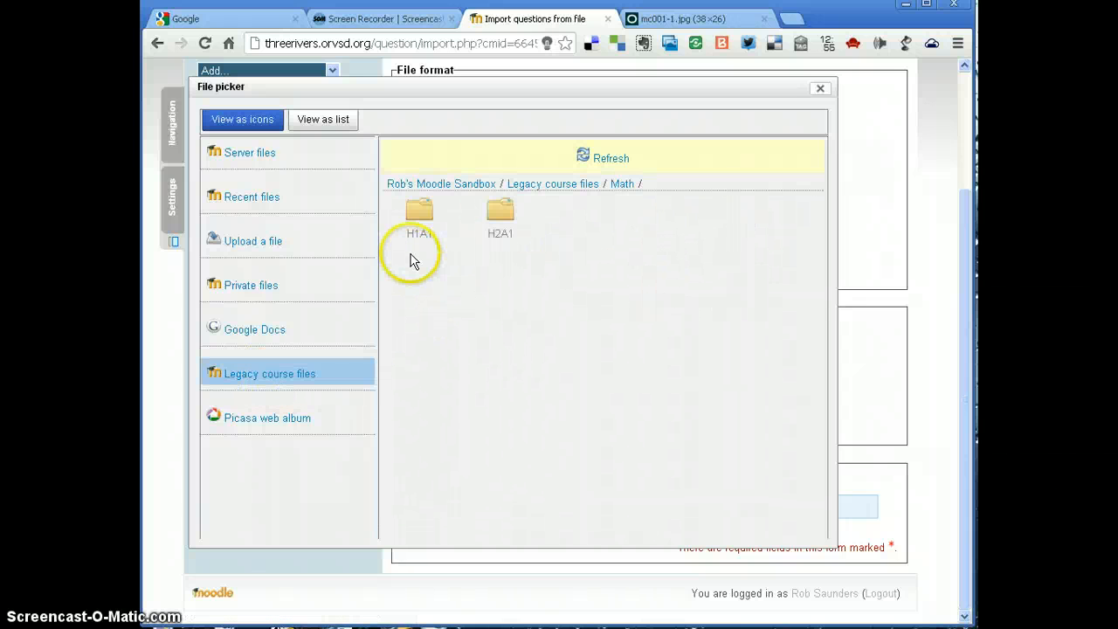
{"action": "left_click", "coordinate": [499, 231]}
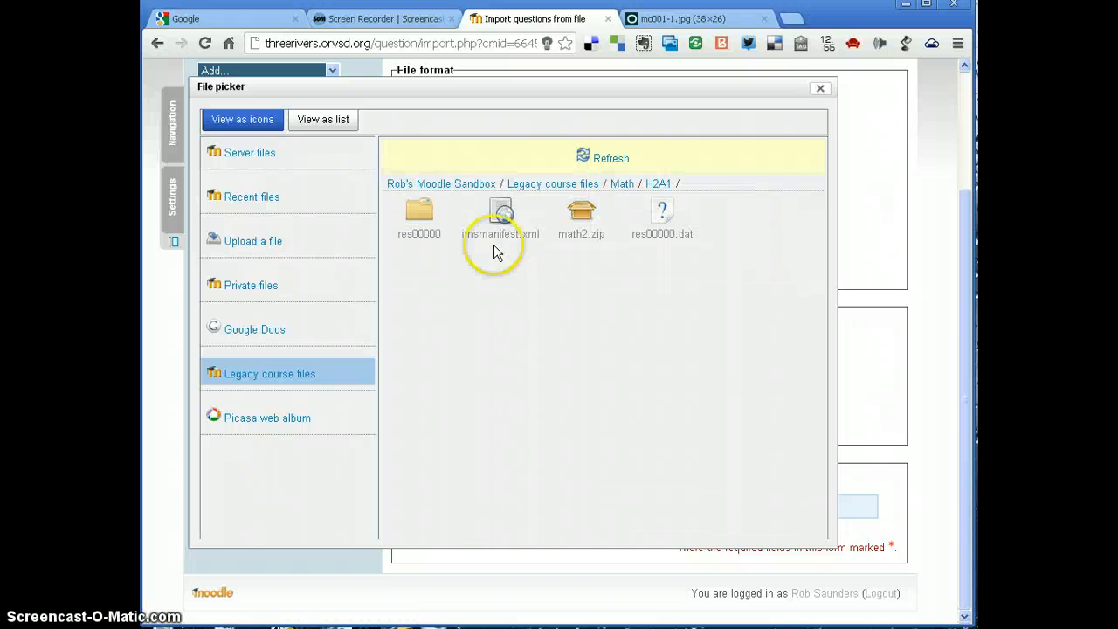
{"action": "left_click", "coordinate": [653, 230]}
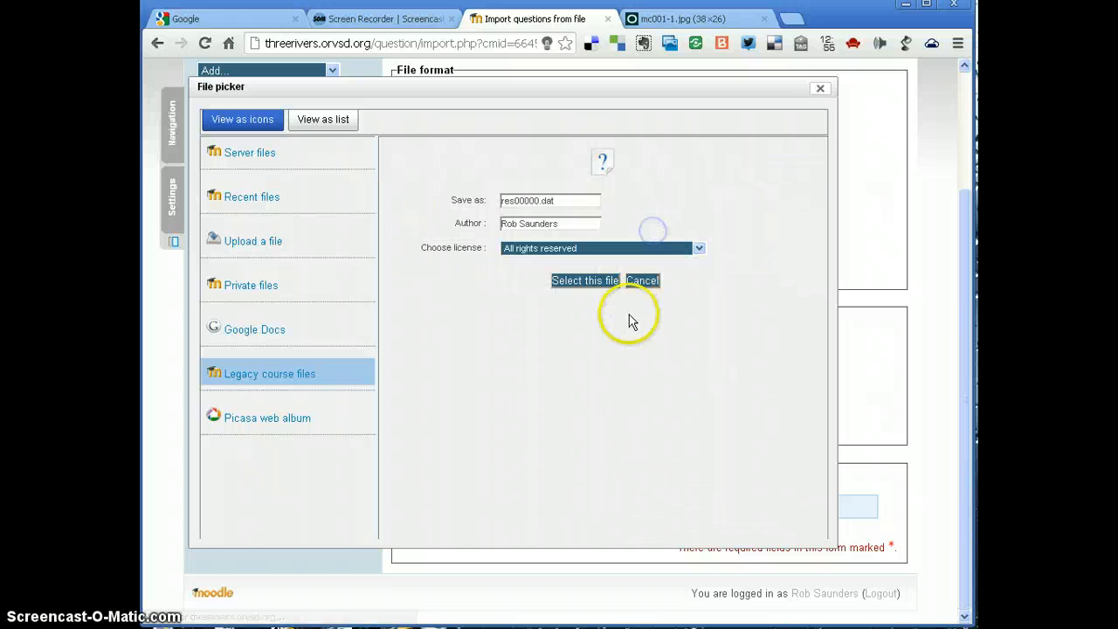
{"action": "left_click", "coordinate": [582, 281]}
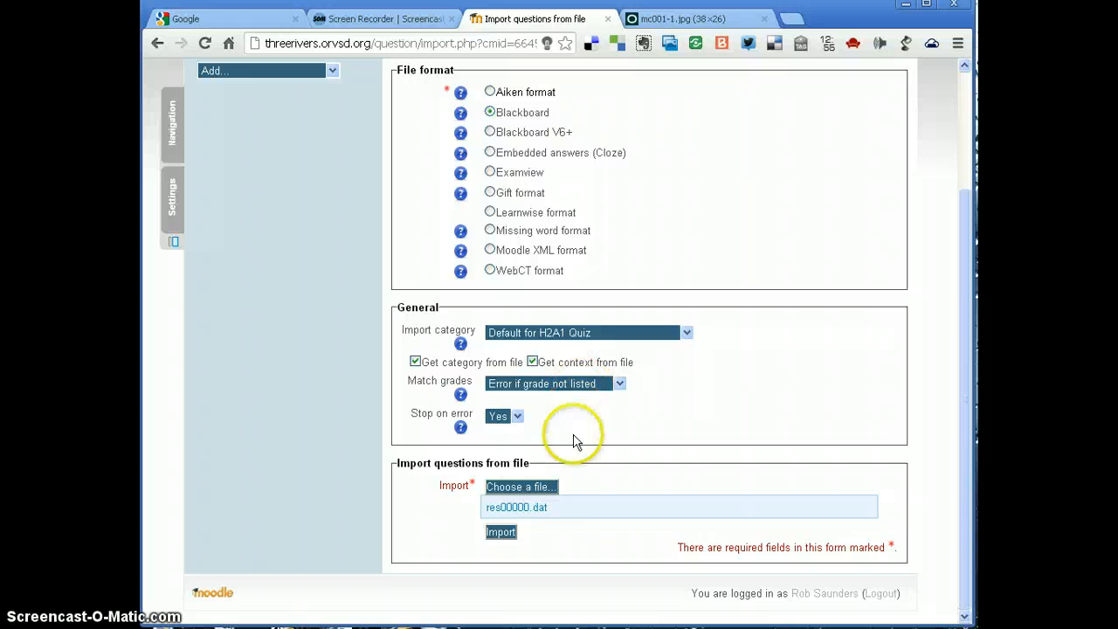
{"action": "left_click", "coordinate": [503, 534]}
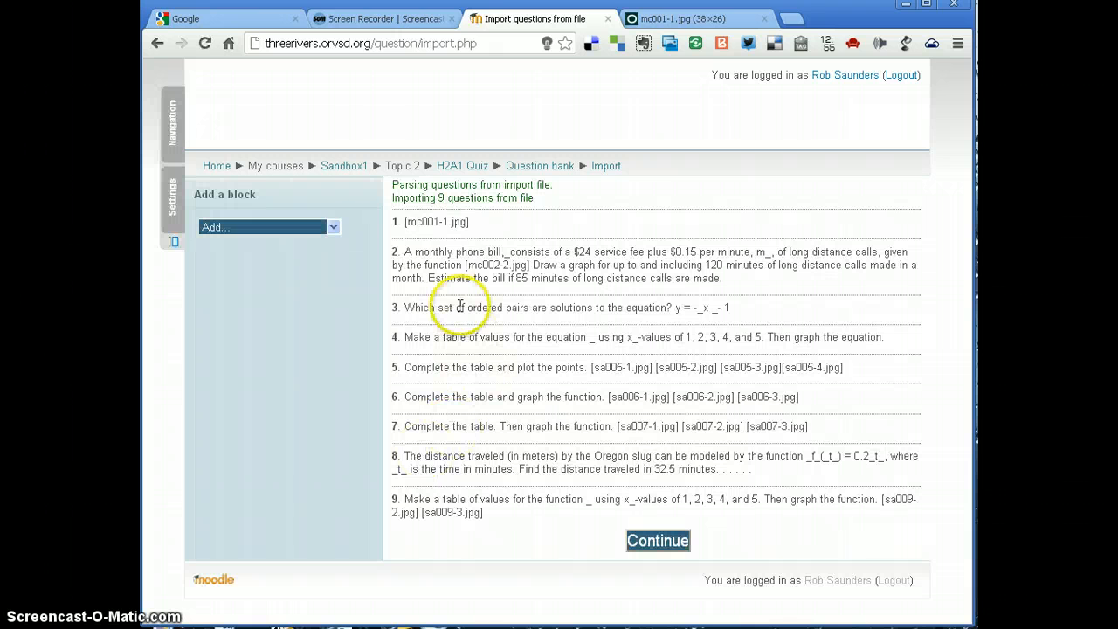
Review the imported questions, continue to the question bank, and preview the question "Complete the table and graph the function."
{"action": "left_click_drag", "start_coordinate": [416, 222], "coordinate": [456, 222]}
{"action": "left_click", "coordinate": [400, 220]}
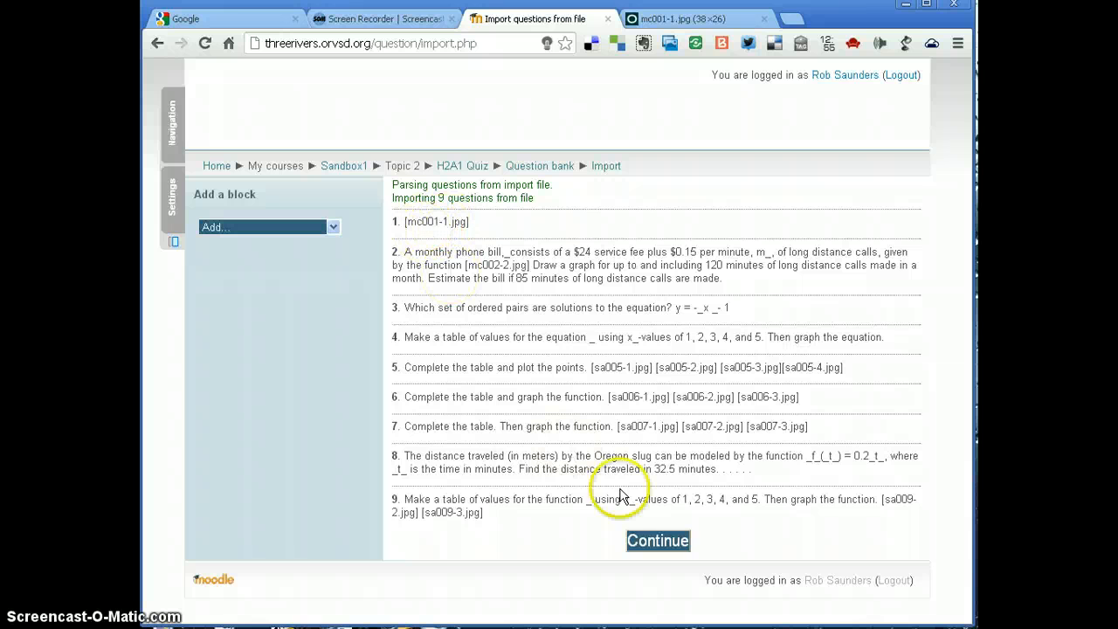
{"action": "left_click", "coordinate": [658, 539]}
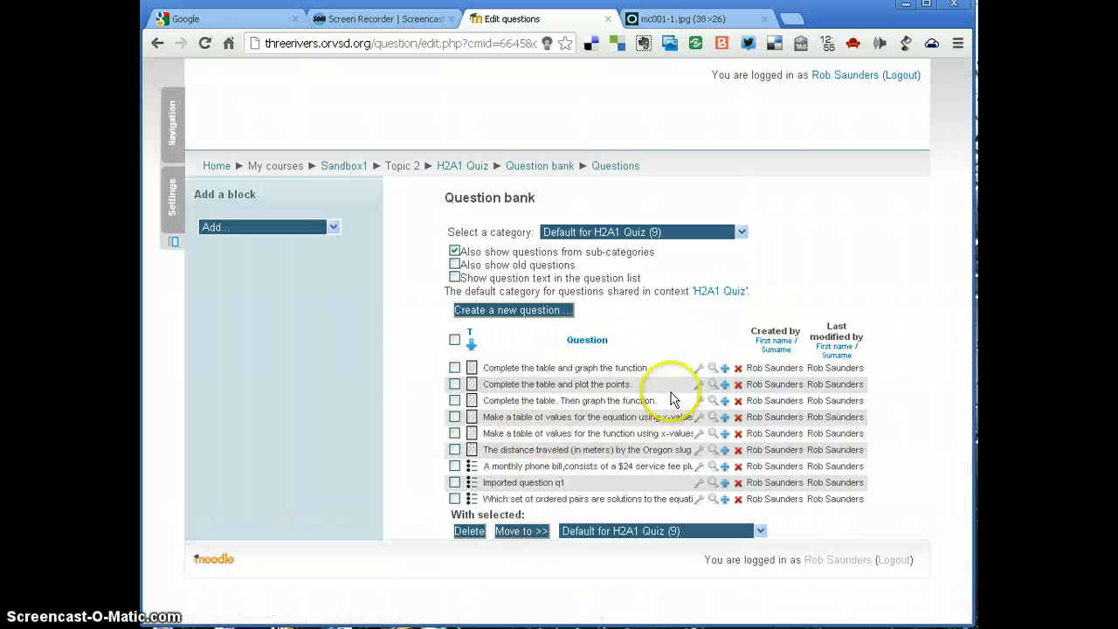
{"action": "left_click", "coordinate": [712, 369]}
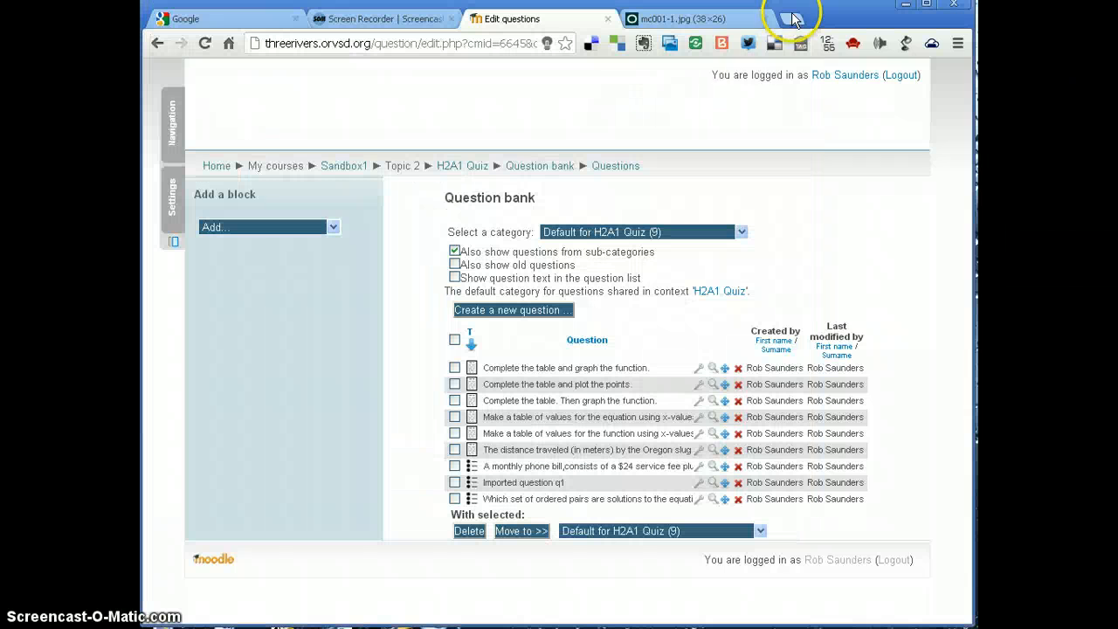
{"action": "left_click", "coordinate": [788, 11]}
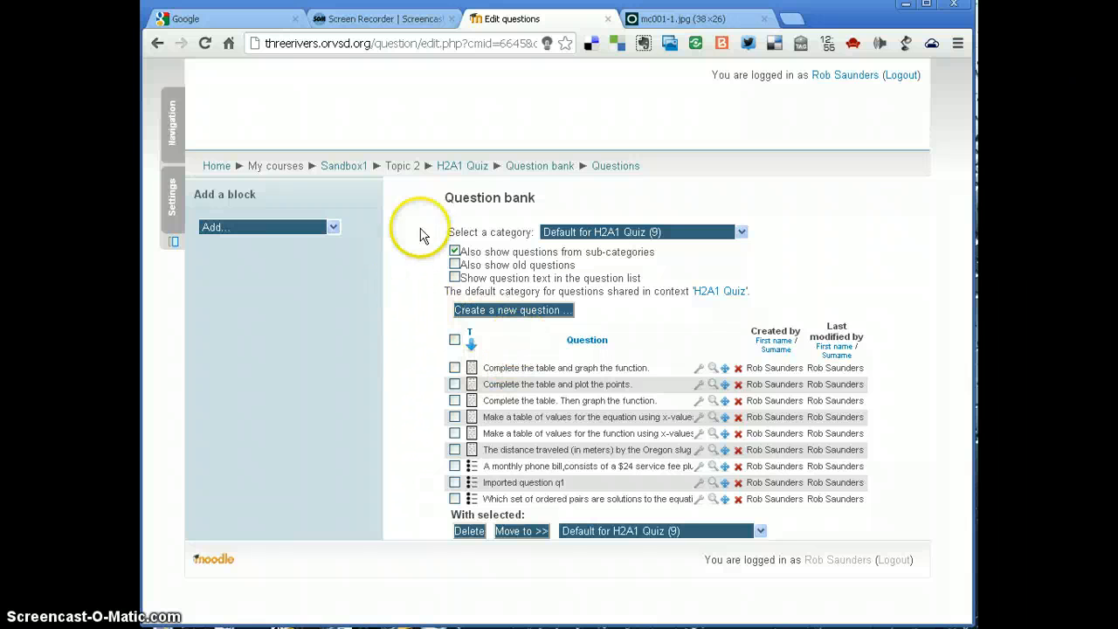
Edit the H2A1 Quiz and add all questions from the category Default for H2A1 Quiz to it
{"action": "left_click", "coordinate": [467, 171]}
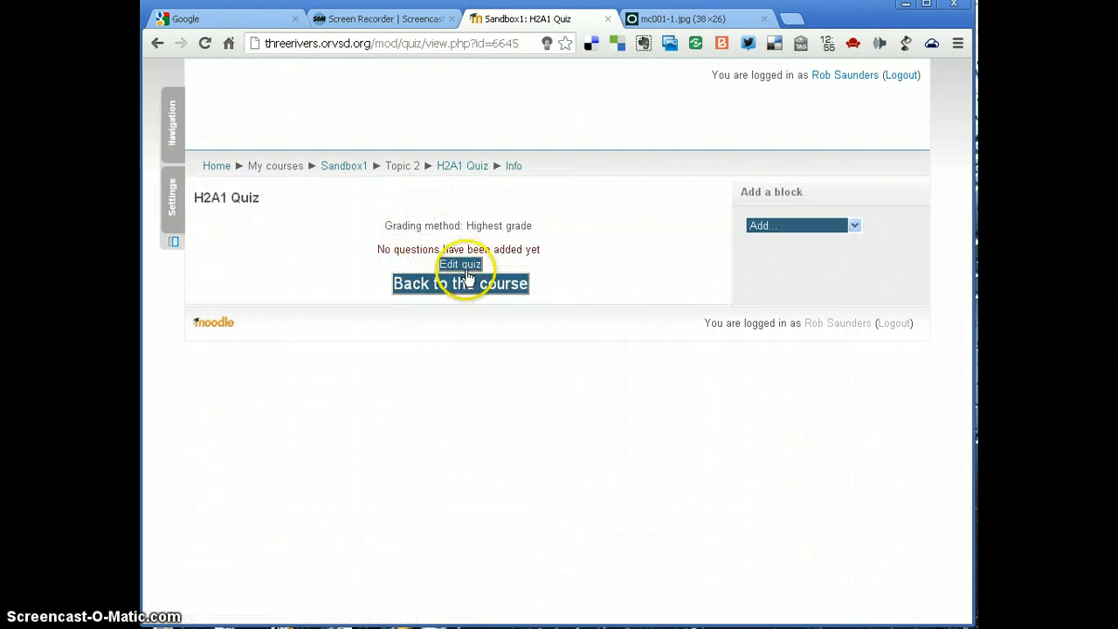
{"action": "left_click", "coordinate": [463, 265]}
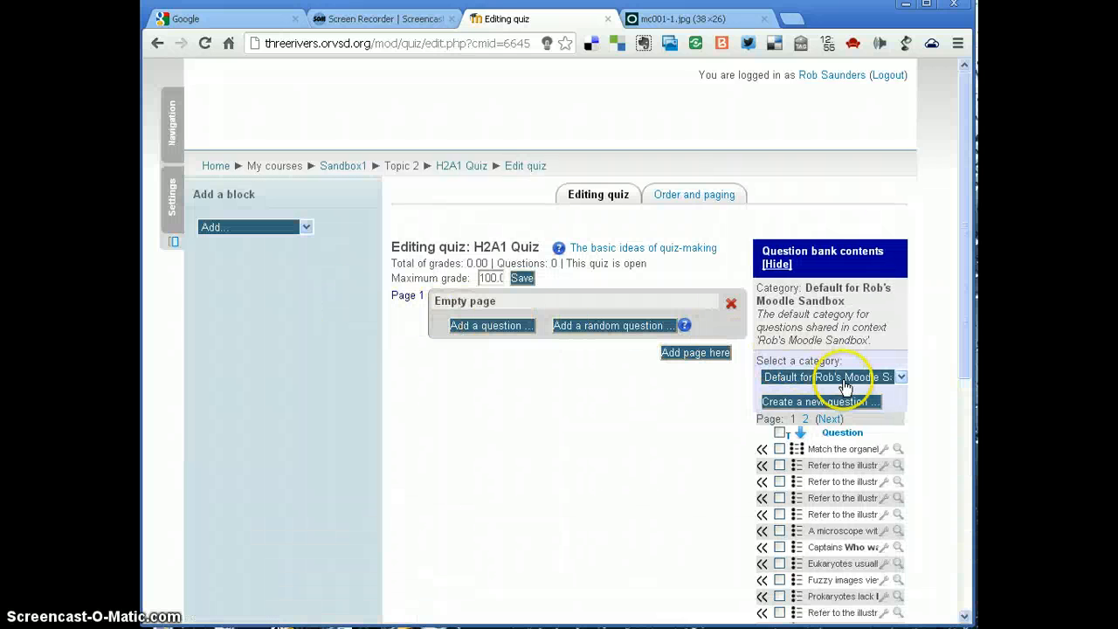
{"action": "left_click", "coordinate": [874, 377]}
{"action": "left_click", "coordinate": [874, 405]}
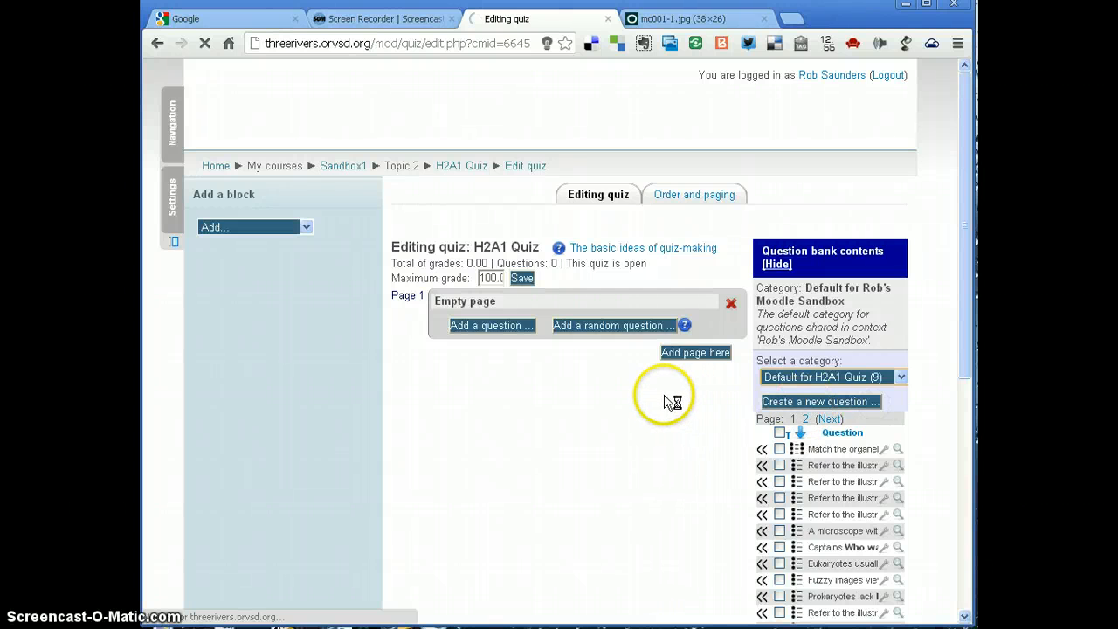
{"action": "scroll", "coordinate": [865, 452], "scroll_direction": "down", "scroll_amount": 1}
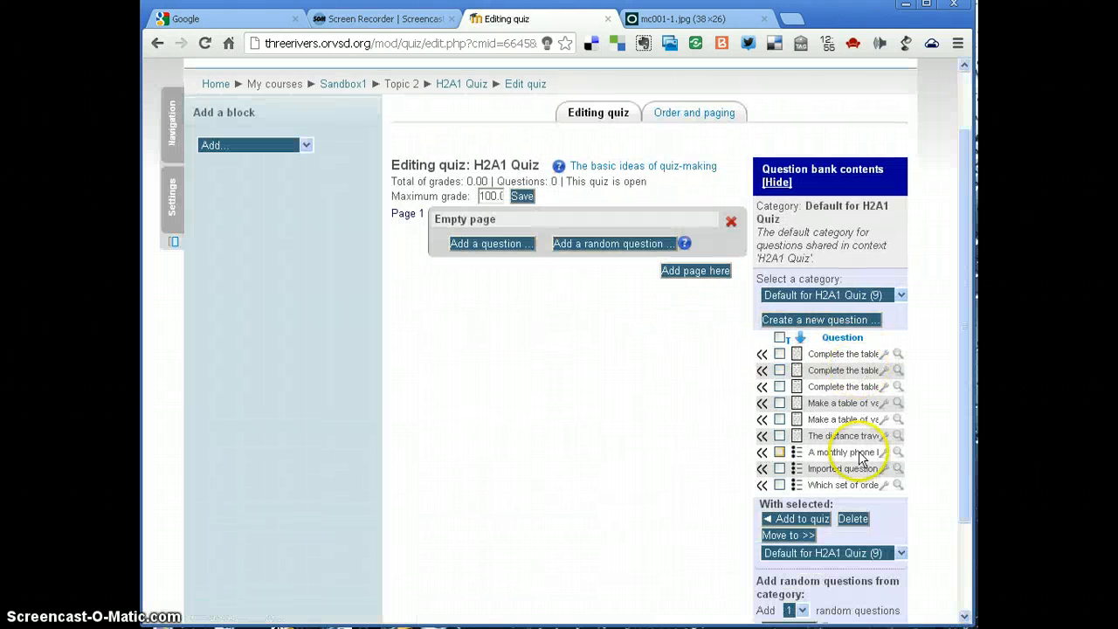
{"action": "left_click", "coordinate": [780, 338]}
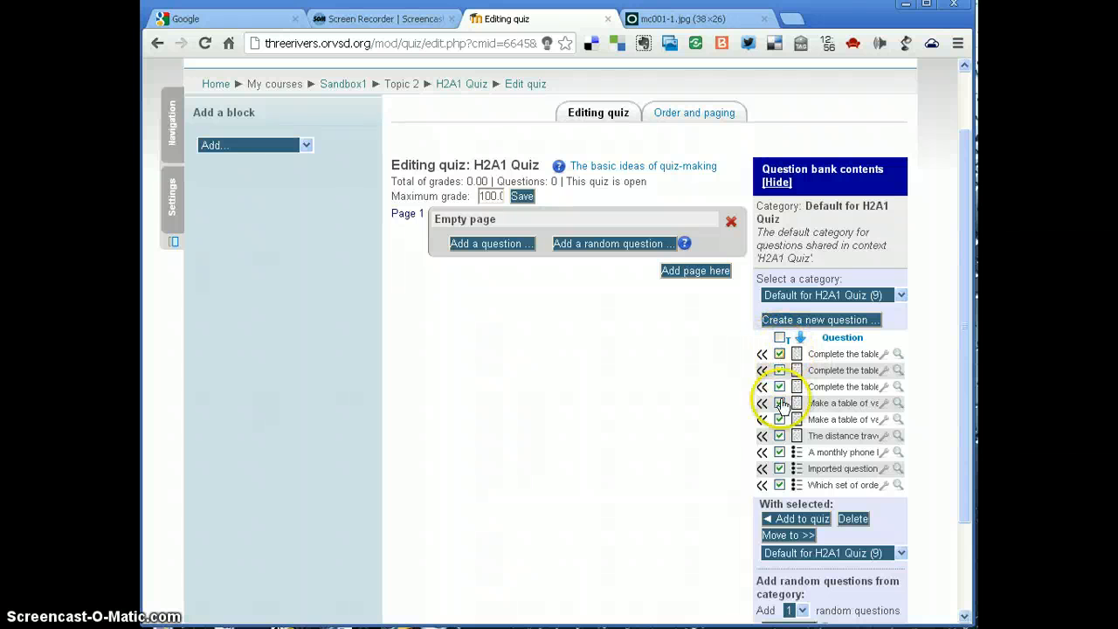
{"action": "left_click", "coordinate": [776, 519]}
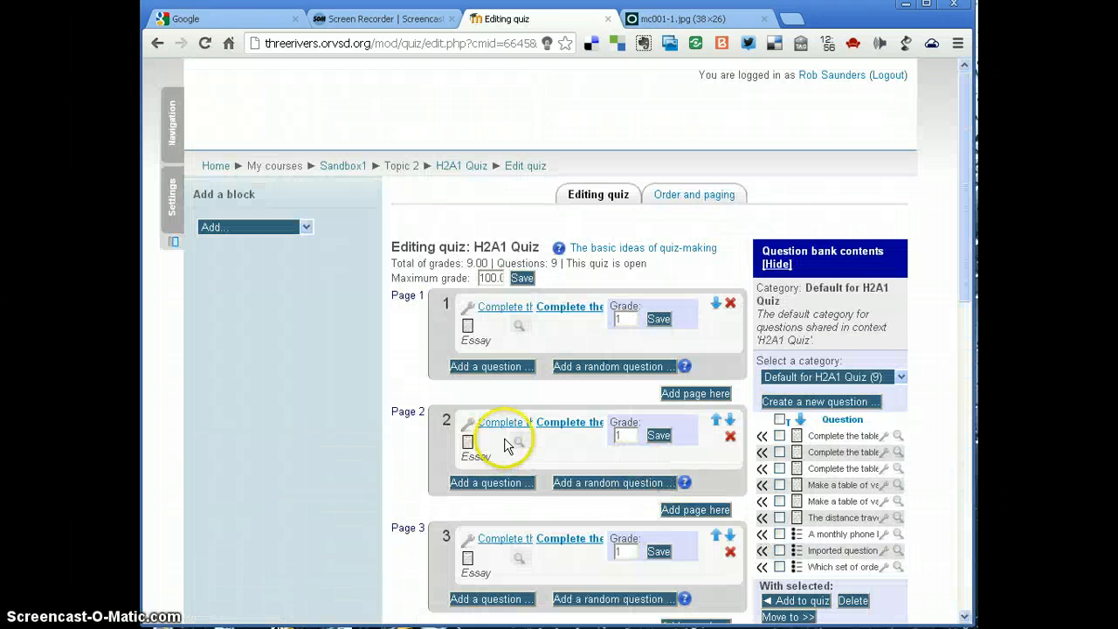
Set the quiz's maximum grade to 9 and save it
{"action": "left_click", "coordinate": [490, 278]}
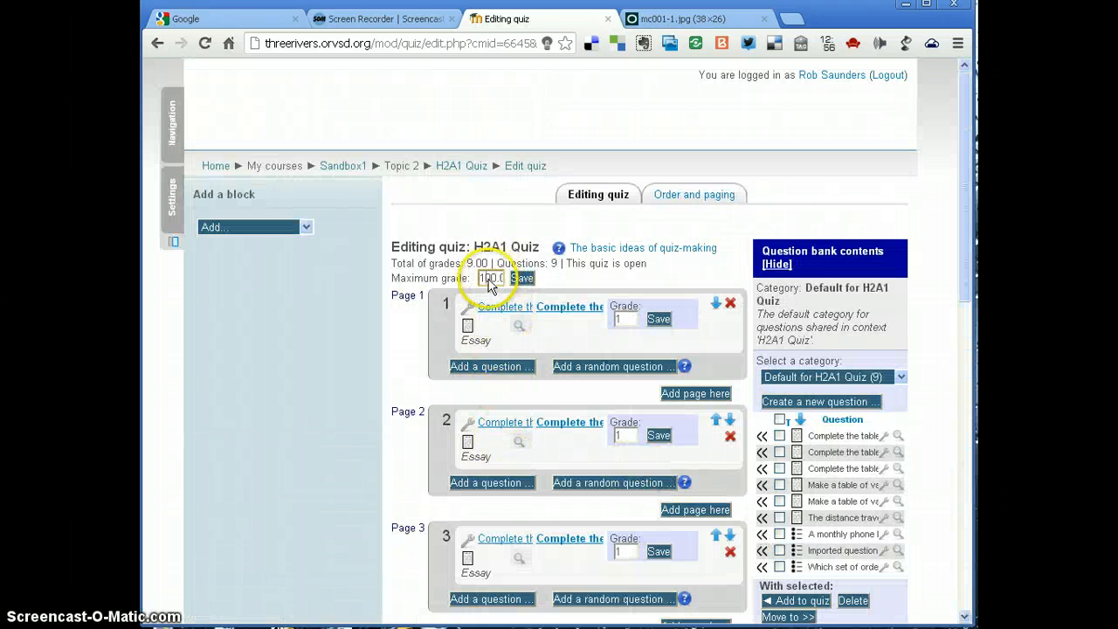
{"action": "left_click_drag", "start_coordinate": [479, 278], "coordinate": [514, 276]}
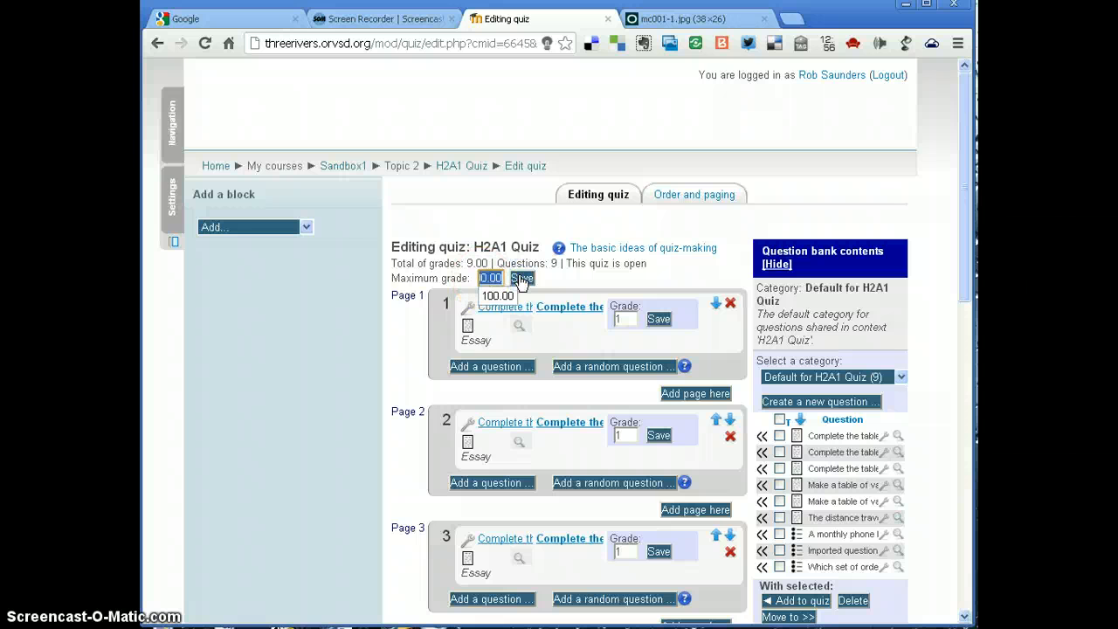
{"action": "left_click", "coordinate": [521, 279]}
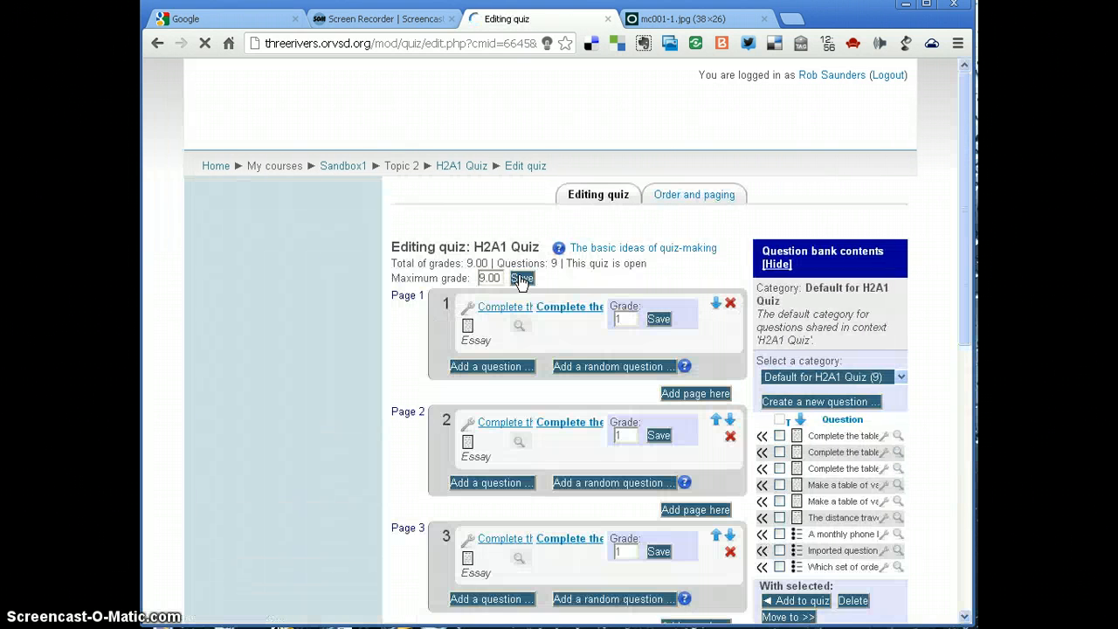
Look over the questions added to the quiz, then return to the H2A1 Quiz page and start a preview
{"action": "scroll", "coordinate": [572, 334], "scroll_direction": "down", "scroll_amount": 8}
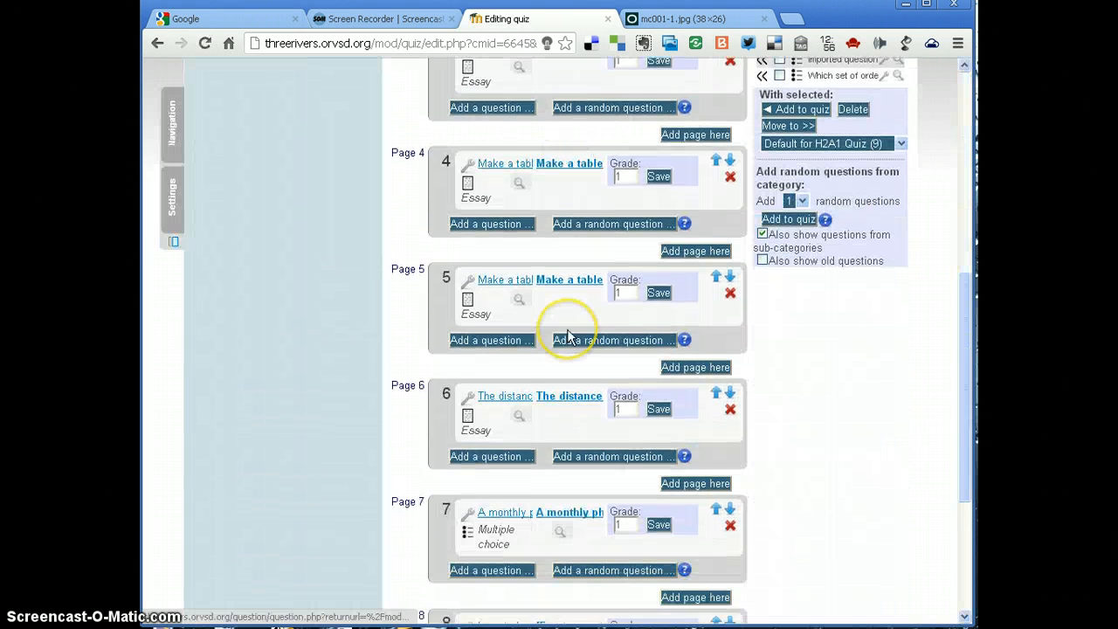
{"action": "scroll", "coordinate": [568, 336], "scroll_direction": "down", "scroll_amount": 3}
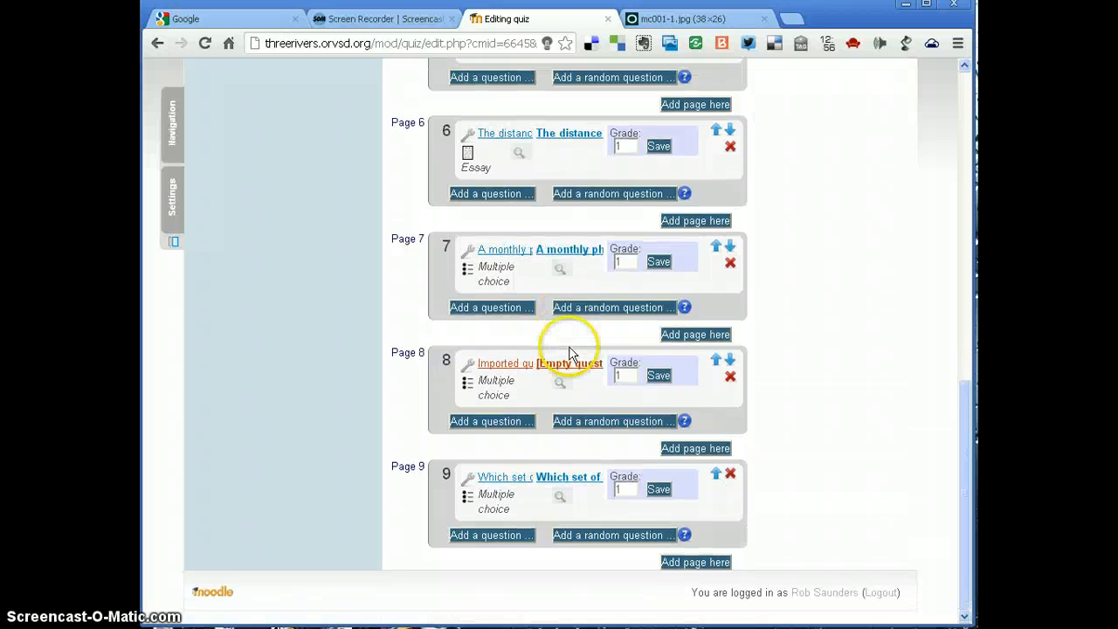
{"action": "scroll", "coordinate": [319, 437], "scroll_direction": "up", "scroll_amount": 11}
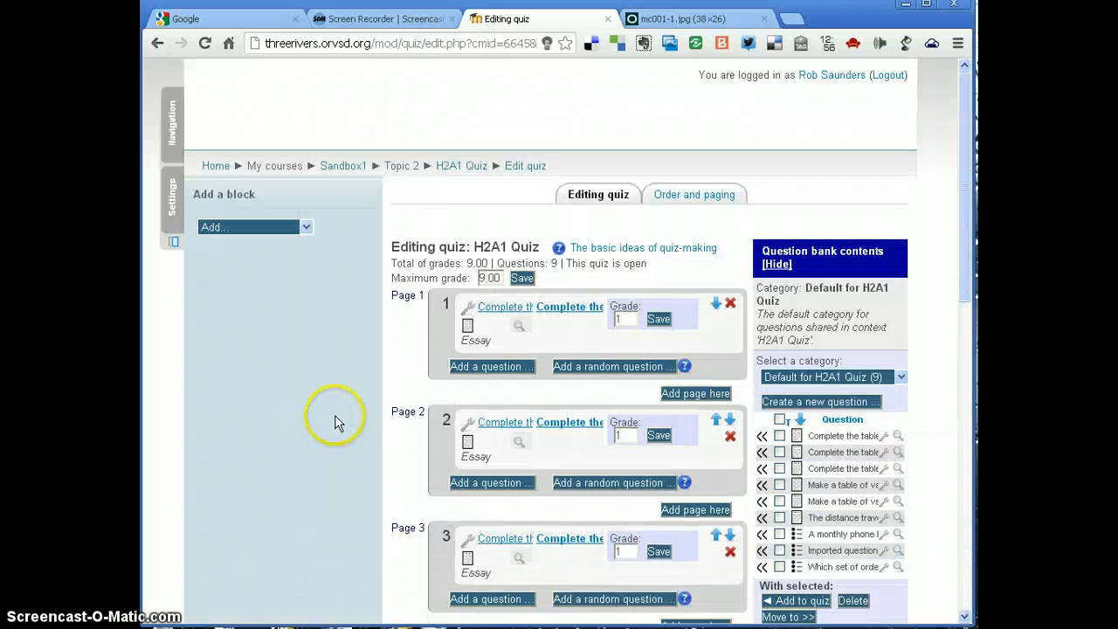
{"action": "left_click", "coordinate": [475, 166]}
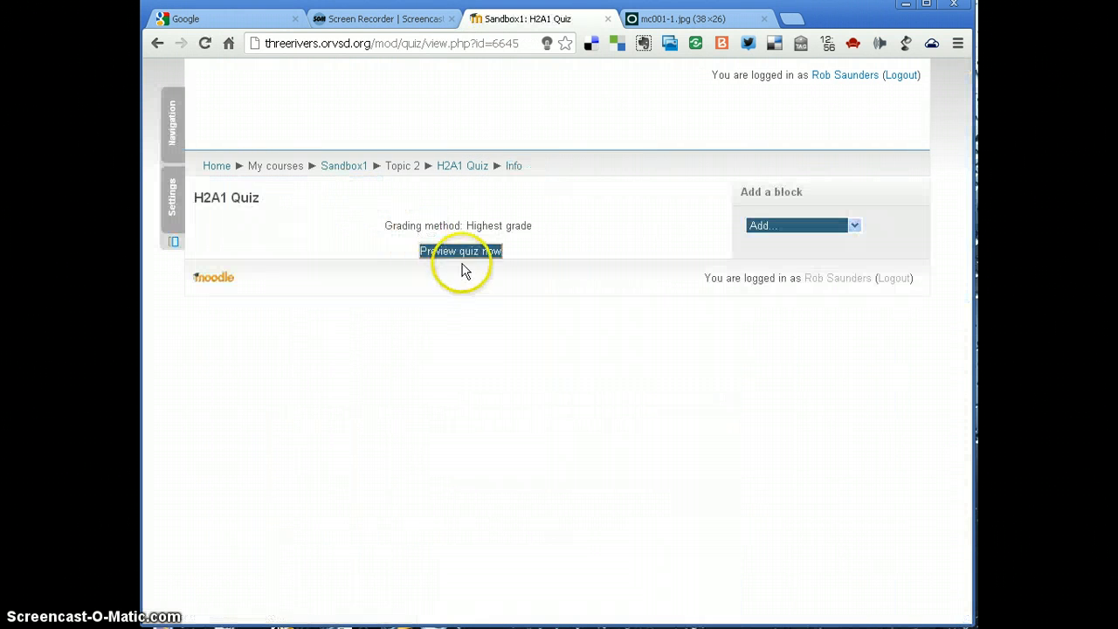
{"action": "left_click", "coordinate": [460, 252]}
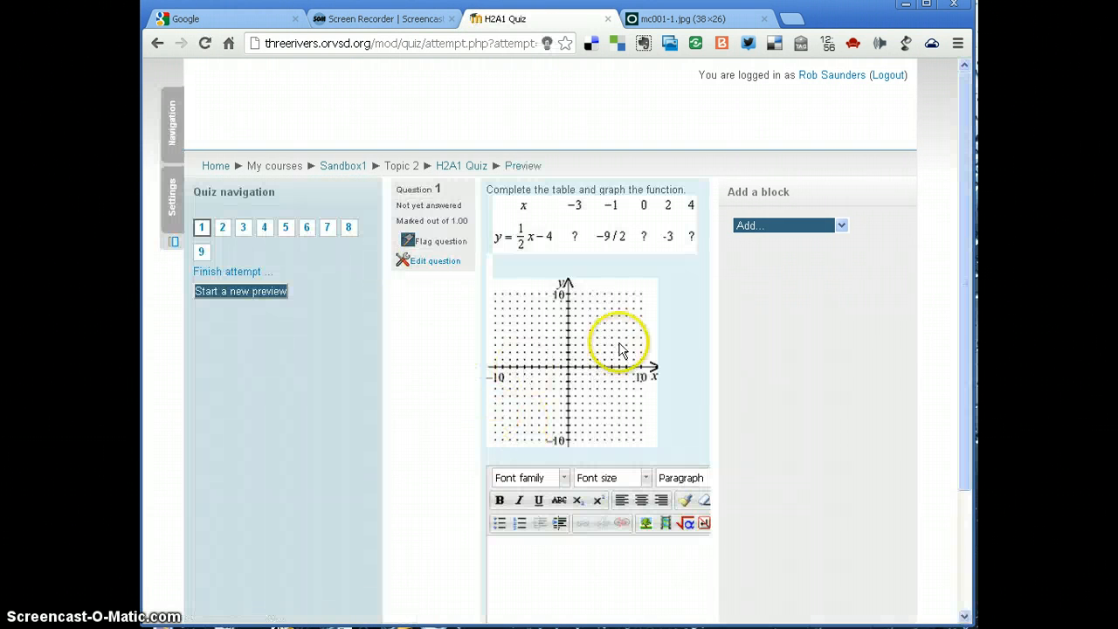
Examine questions 1, 2 and 5 in the quiz preview, including their tables, graphs and answer editors
{"action": "scroll", "coordinate": [621, 350], "scroll_direction": "down", "scroll_amount": 2}
{"action": "scroll", "coordinate": [622, 350], "scroll_direction": "up", "scroll_amount": 2}
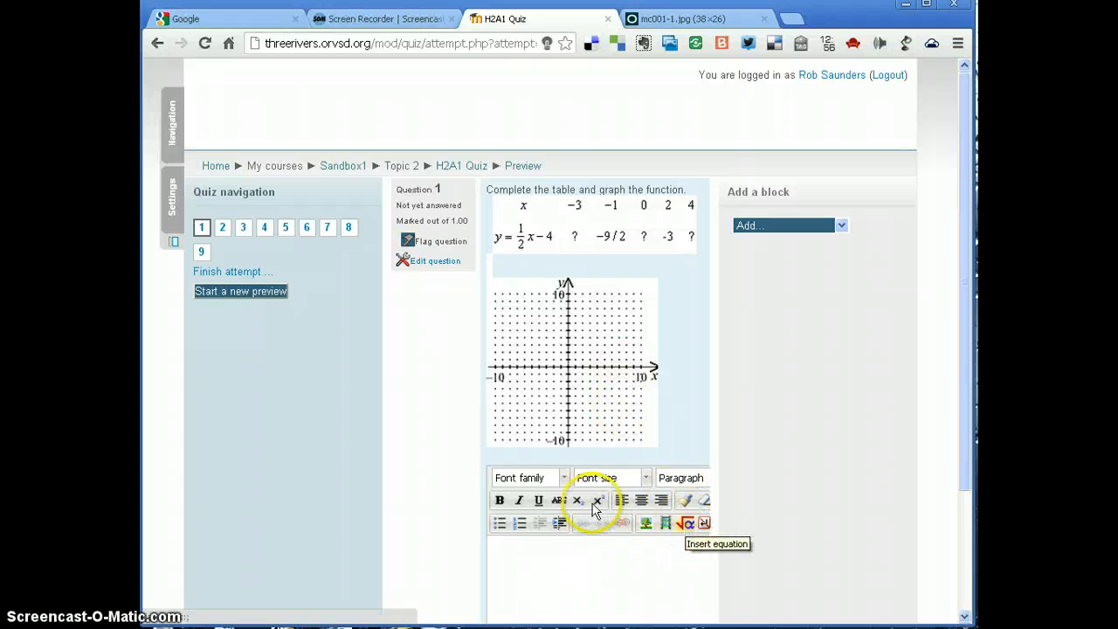
{"action": "left_click", "coordinate": [221, 228]}
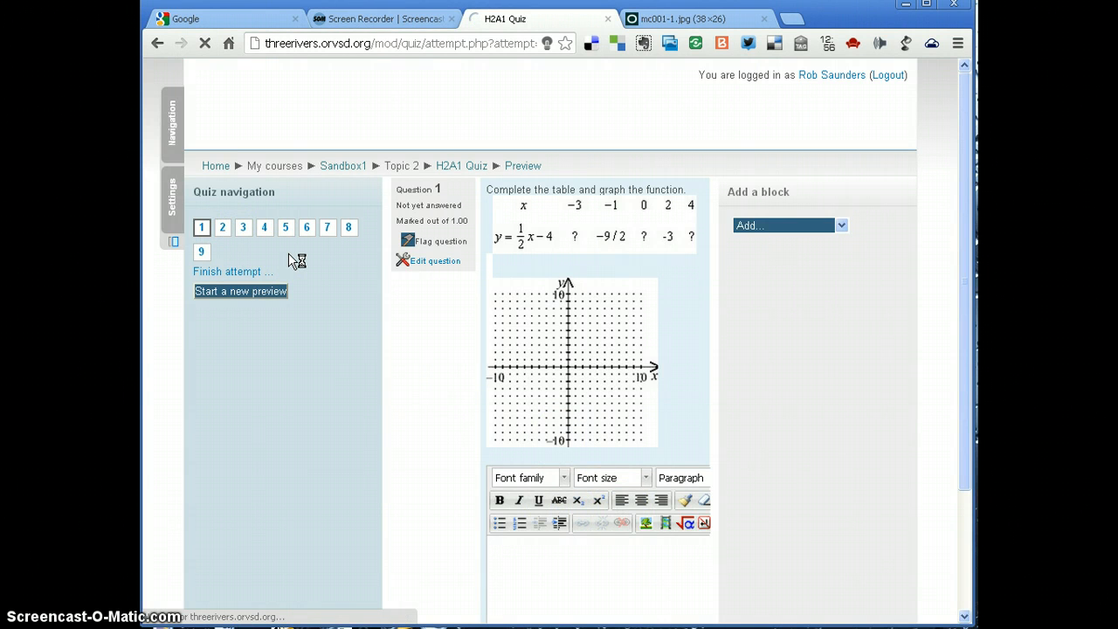
{"action": "left_click", "coordinate": [485, 341]}
{"action": "scroll", "coordinate": [485, 343], "scroll_direction": "down", "scroll_amount": 2}
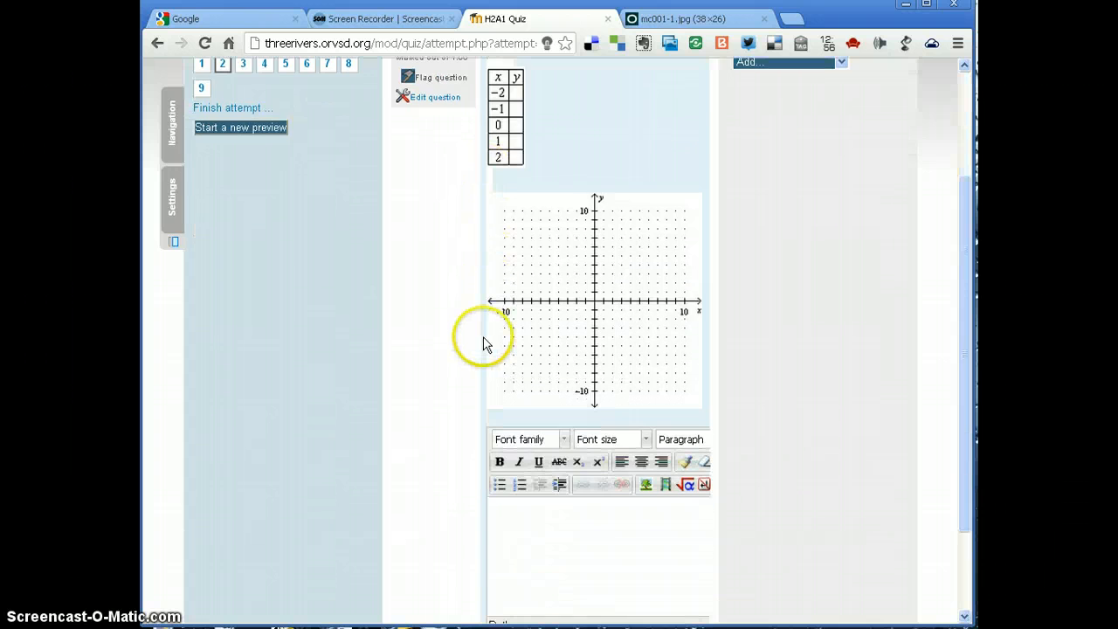
{"action": "scroll", "coordinate": [485, 341], "scroll_direction": "up", "scroll_amount": 2}
{"action": "left_click", "coordinate": [285, 228]}
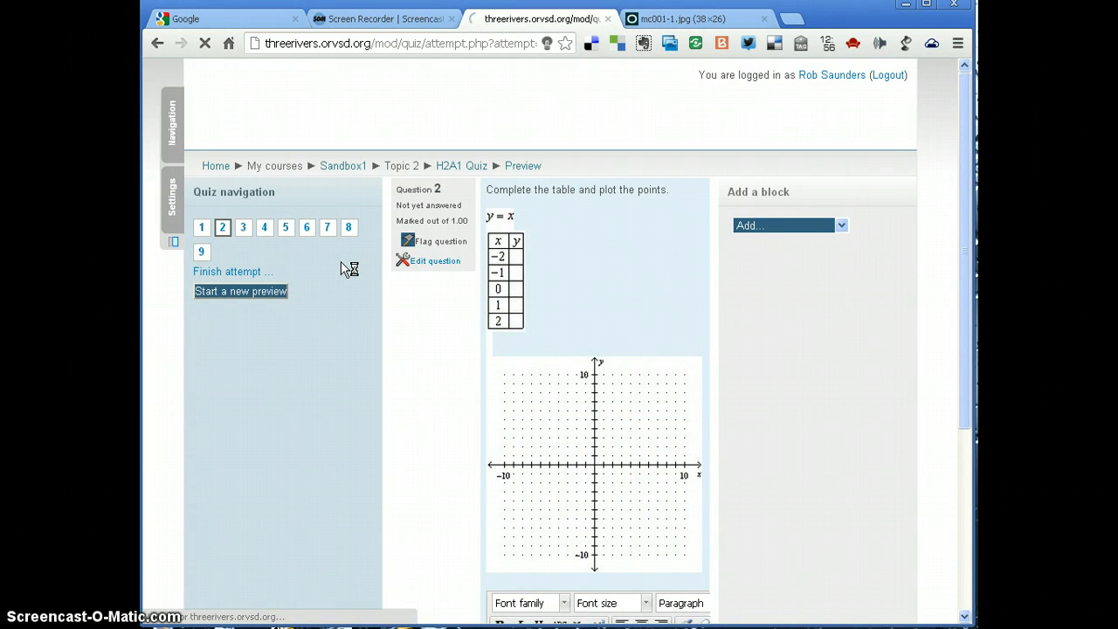
{"action": "left_click", "coordinate": [522, 340]}
{"action": "scroll", "coordinate": [542, 358], "scroll_direction": "down", "scroll_amount": 2}
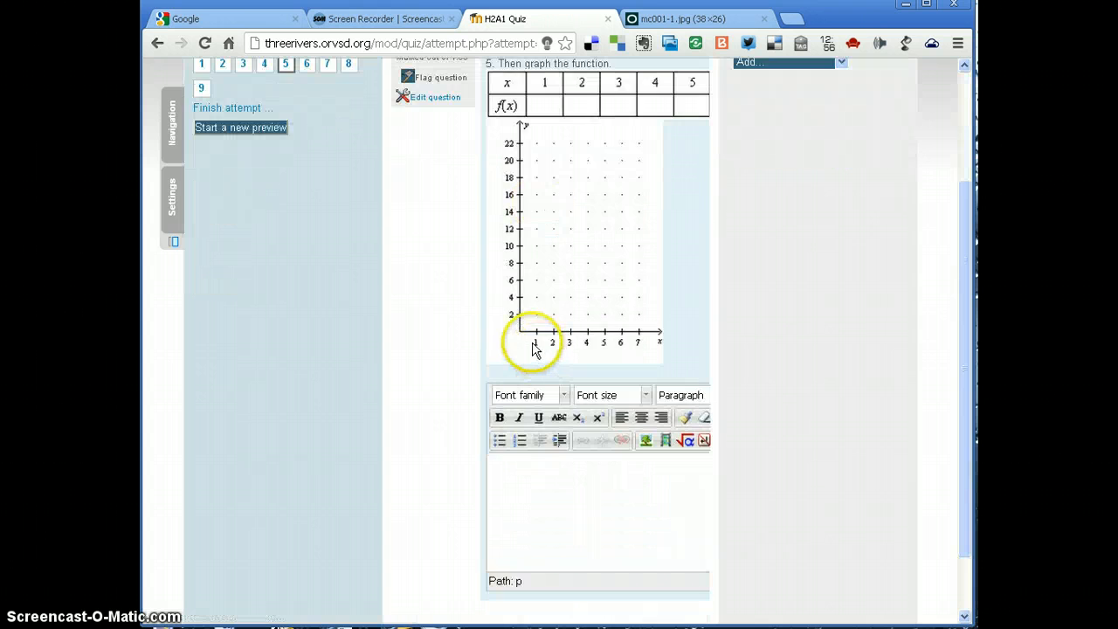
{"action": "scroll", "coordinate": [531, 342], "scroll_direction": "up", "scroll_amount": 2}
Go to question 8 of the preview and look over its four table-and-graph answer choices for y = 3x
{"action": "left_click", "coordinate": [348, 146]}
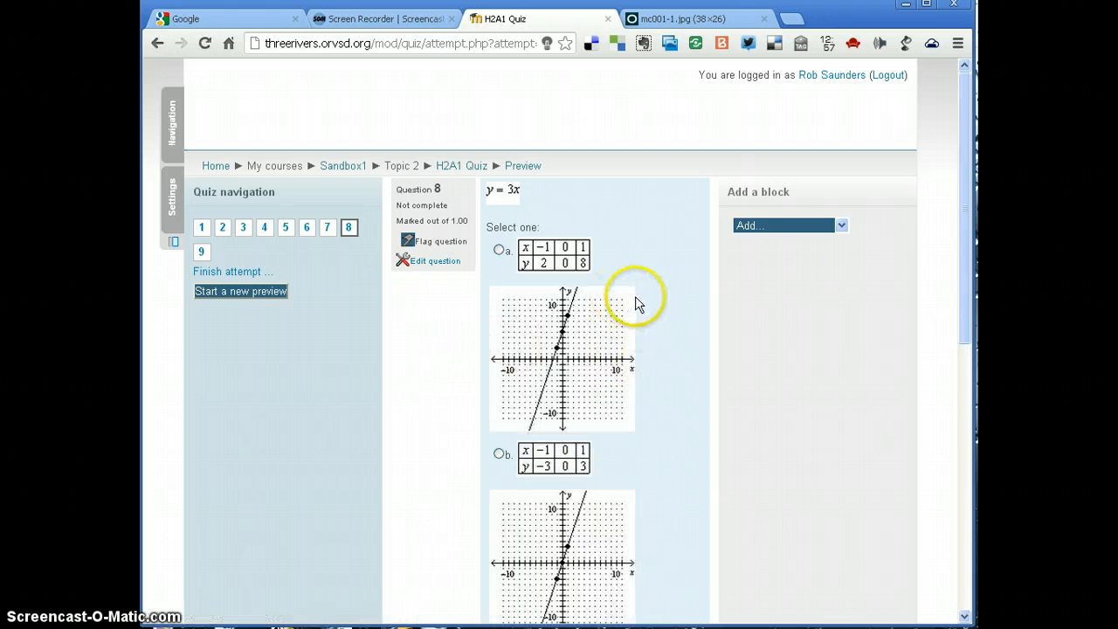
{"action": "scroll", "coordinate": [635, 304], "scroll_direction": "down", "scroll_amount": 4}
{"action": "scroll", "coordinate": [638, 298], "scroll_direction": "down", "scroll_amount": 2}
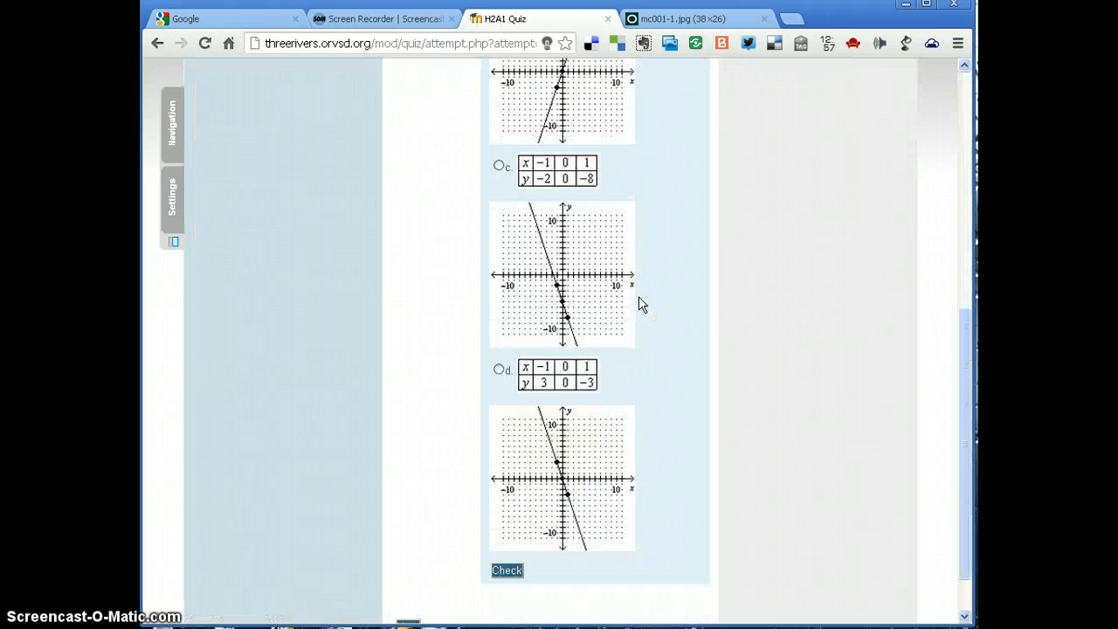
{"action": "scroll", "coordinate": [631, 304], "scroll_direction": "up", "scroll_amount": 2}
{"action": "scroll", "coordinate": [632, 312], "scroll_direction": "up", "scroll_amount": 3}
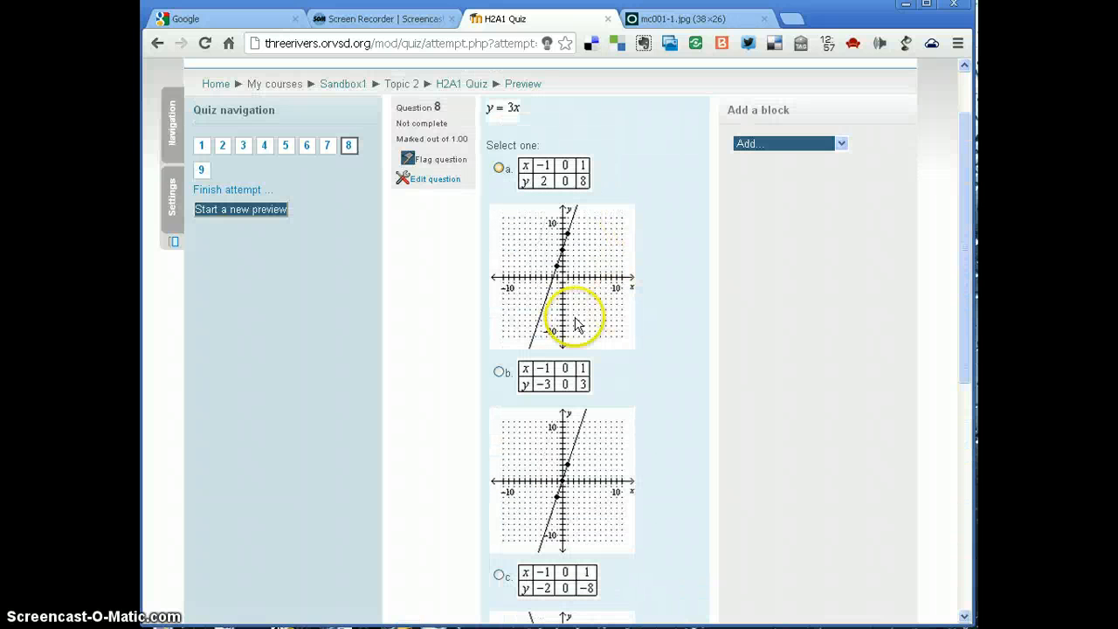
Answer question 8 with choice b, the table with y-values −3, 0 and 3, and check the answer
{"action": "left_click", "coordinate": [499, 371]}
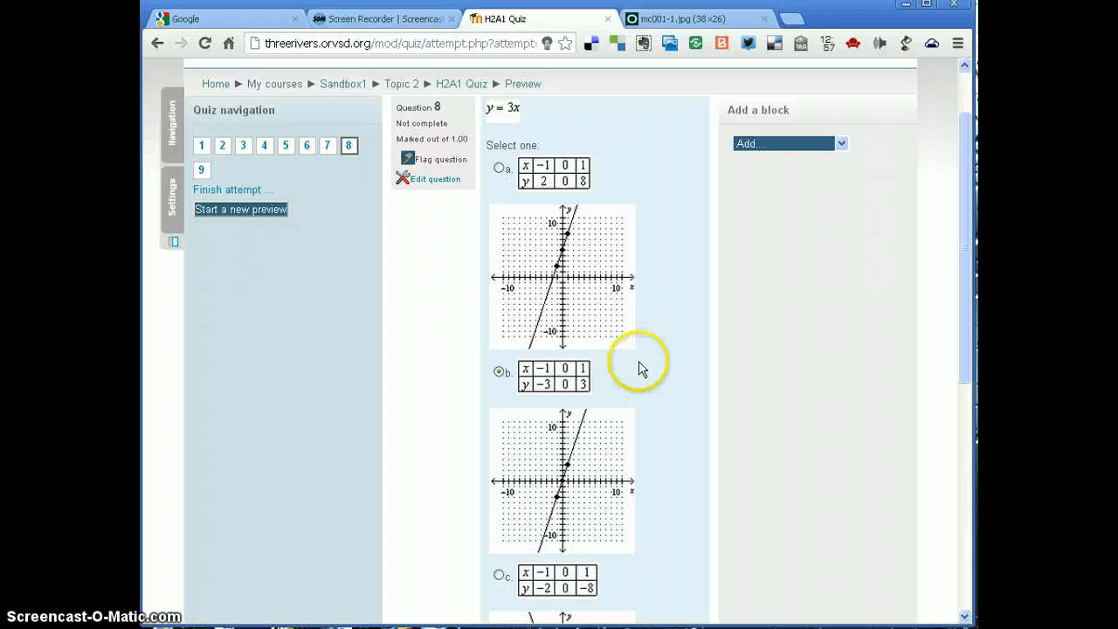
{"action": "scroll", "coordinate": [651, 365], "scroll_direction": "down", "scroll_amount": 3}
{"action": "scroll", "coordinate": [649, 365], "scroll_direction": "down", "scroll_amount": 3}
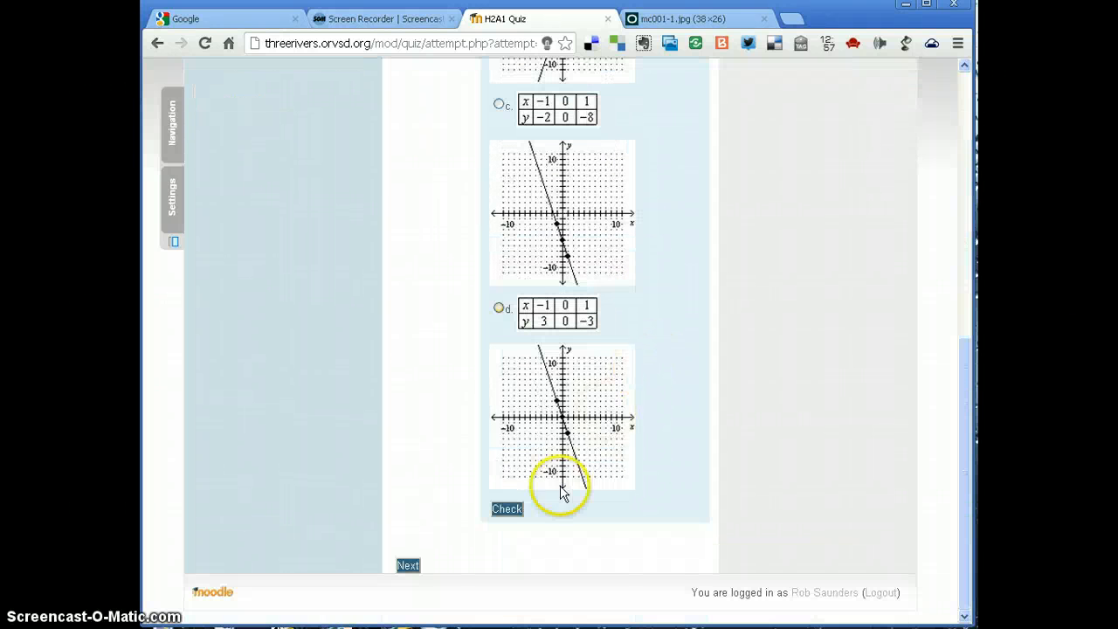
{"action": "left_click", "coordinate": [508, 510]}
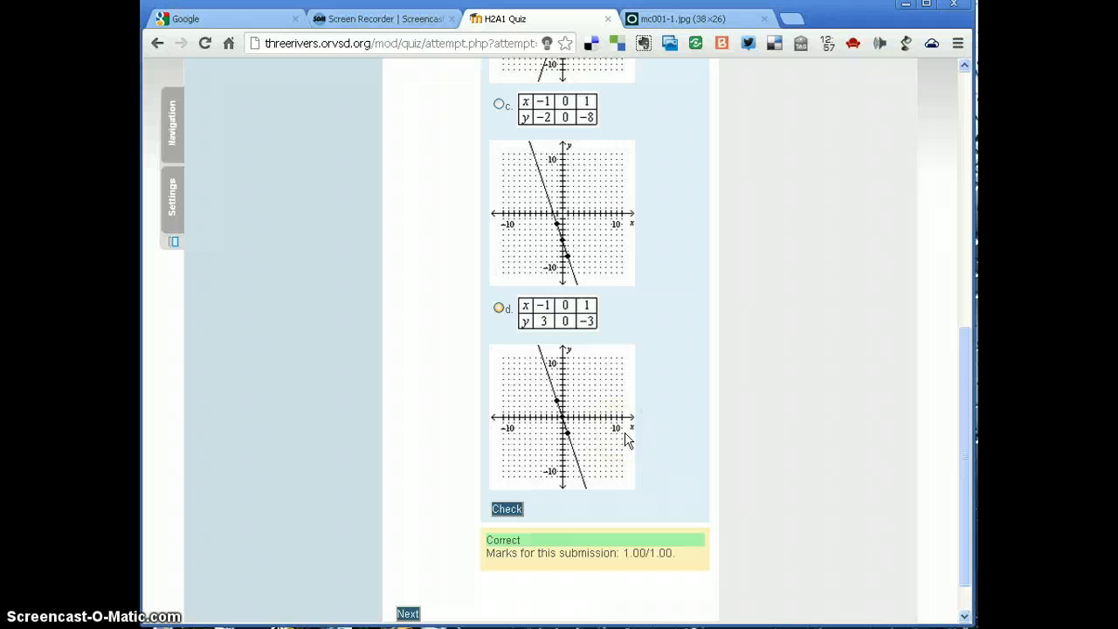
Change the answer to question 8 to choice d, check it, and review the question's marking
{"action": "left_click", "coordinate": [498, 308]}
{"action": "left_click", "coordinate": [514, 515]}
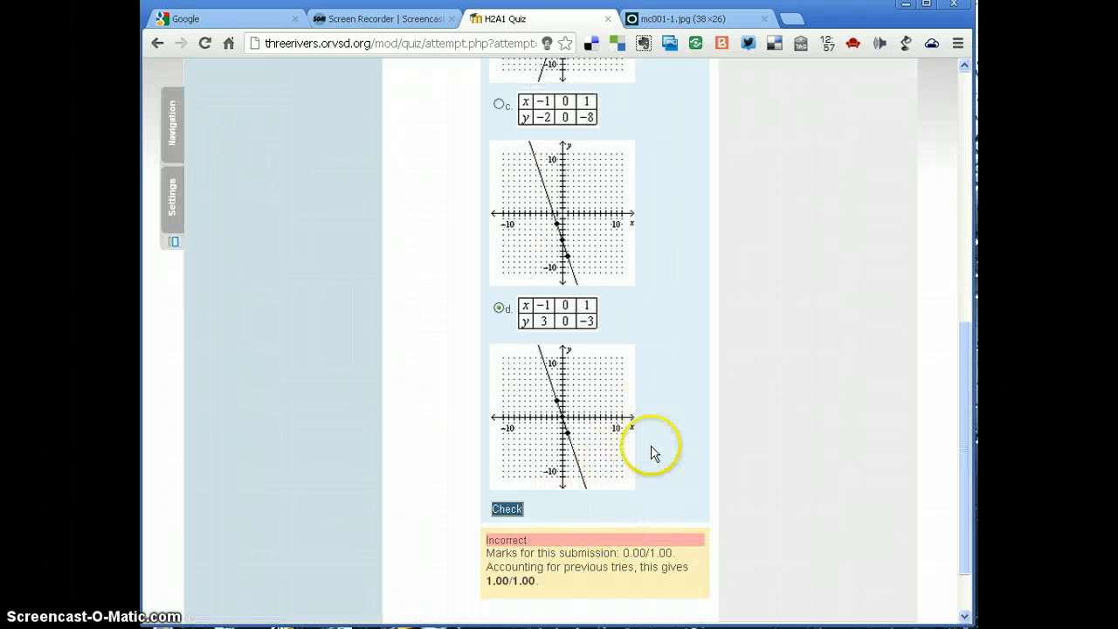
{"action": "scroll", "coordinate": [599, 485], "scroll_direction": "up", "scroll_amount": 1}
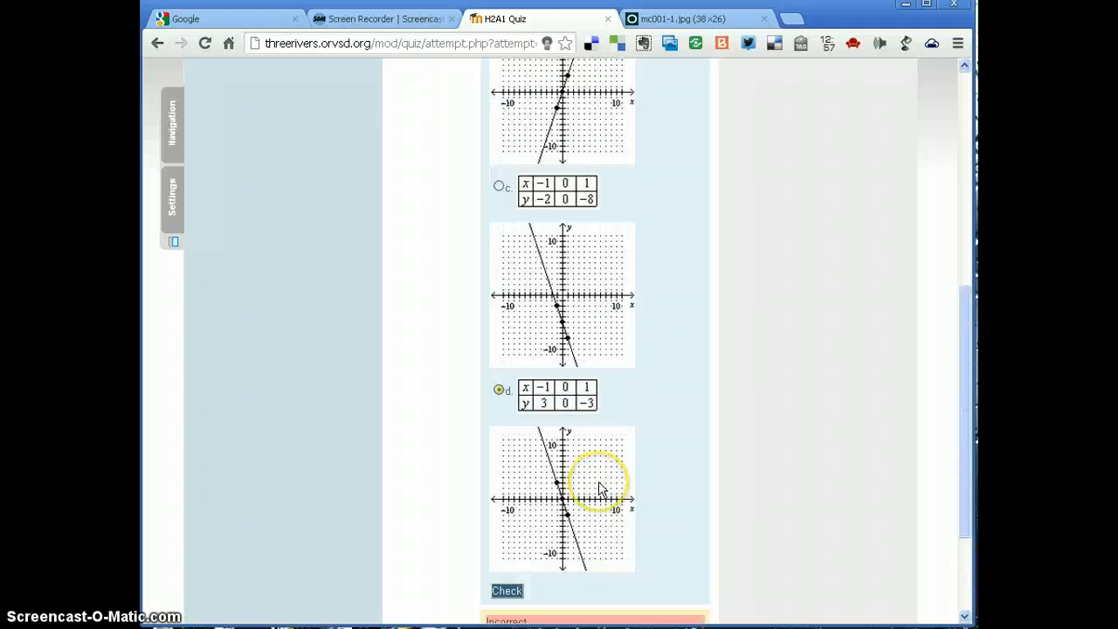
{"action": "scroll", "coordinate": [599, 485], "scroll_direction": "up", "scroll_amount": 6}
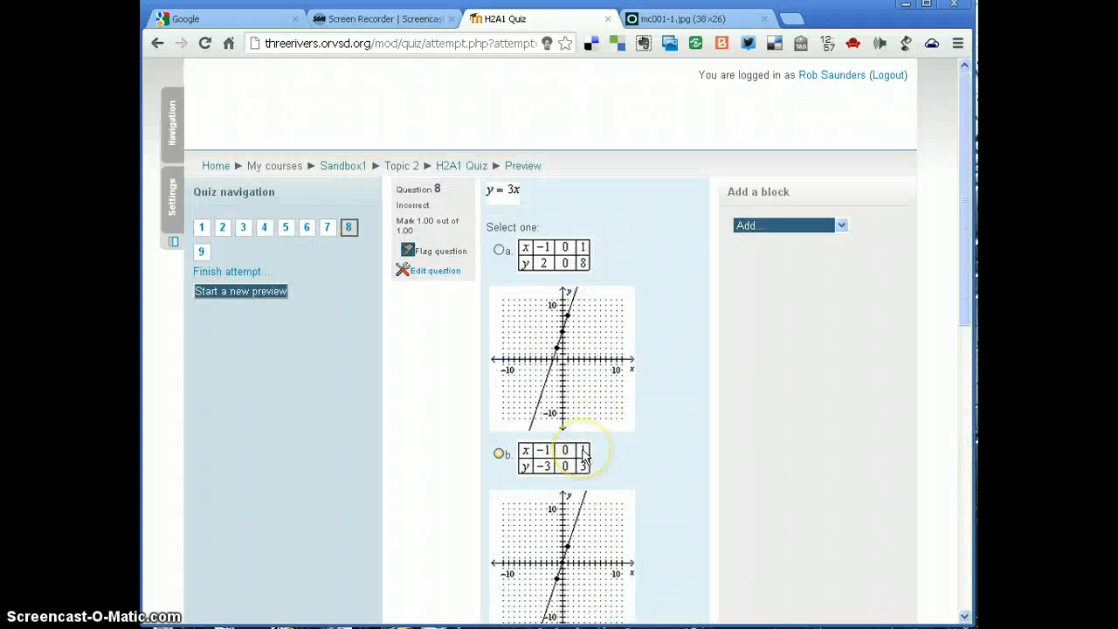